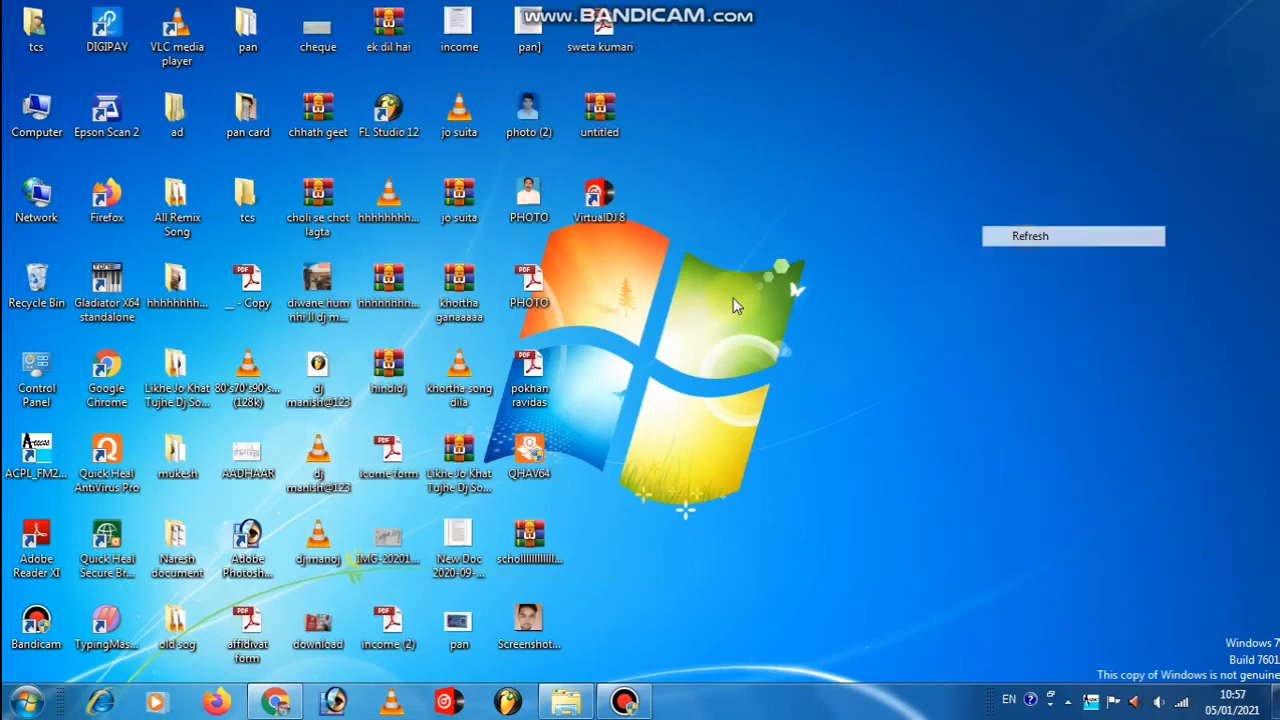
Launch Chrome and search Google for cscregistration from the address-bar suggestion.
left_click(275, 702)
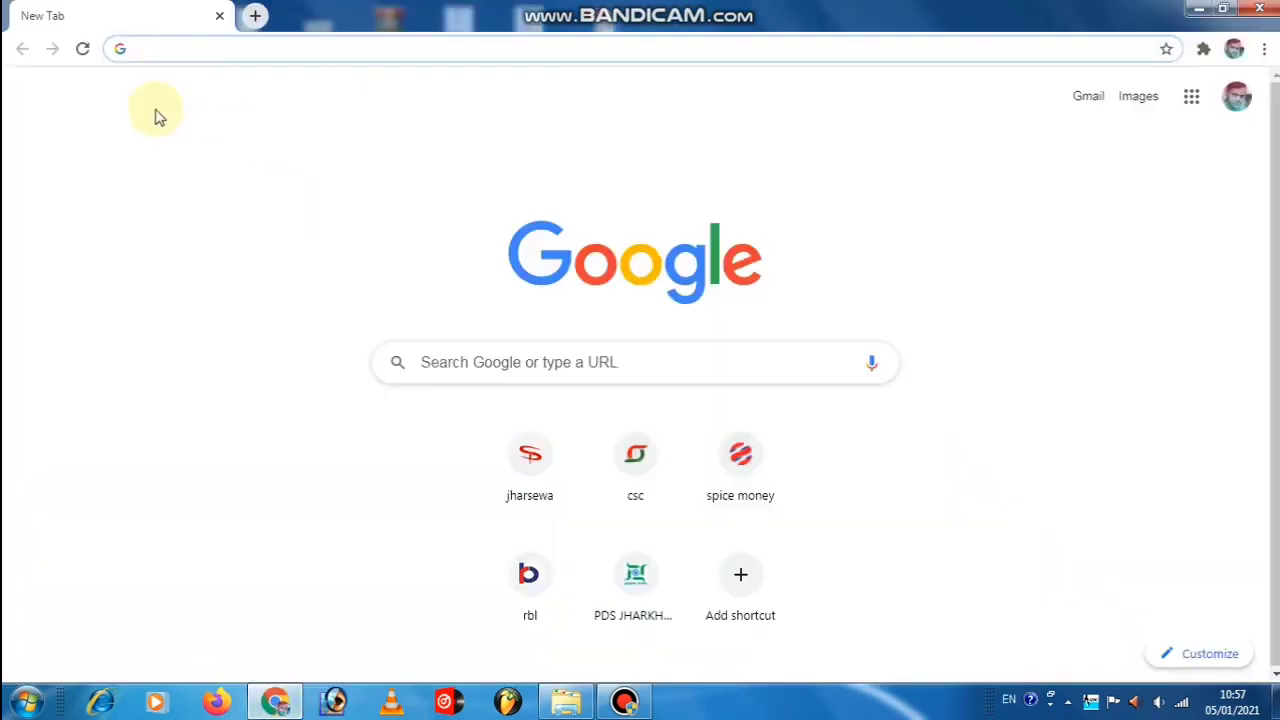
type("csc")
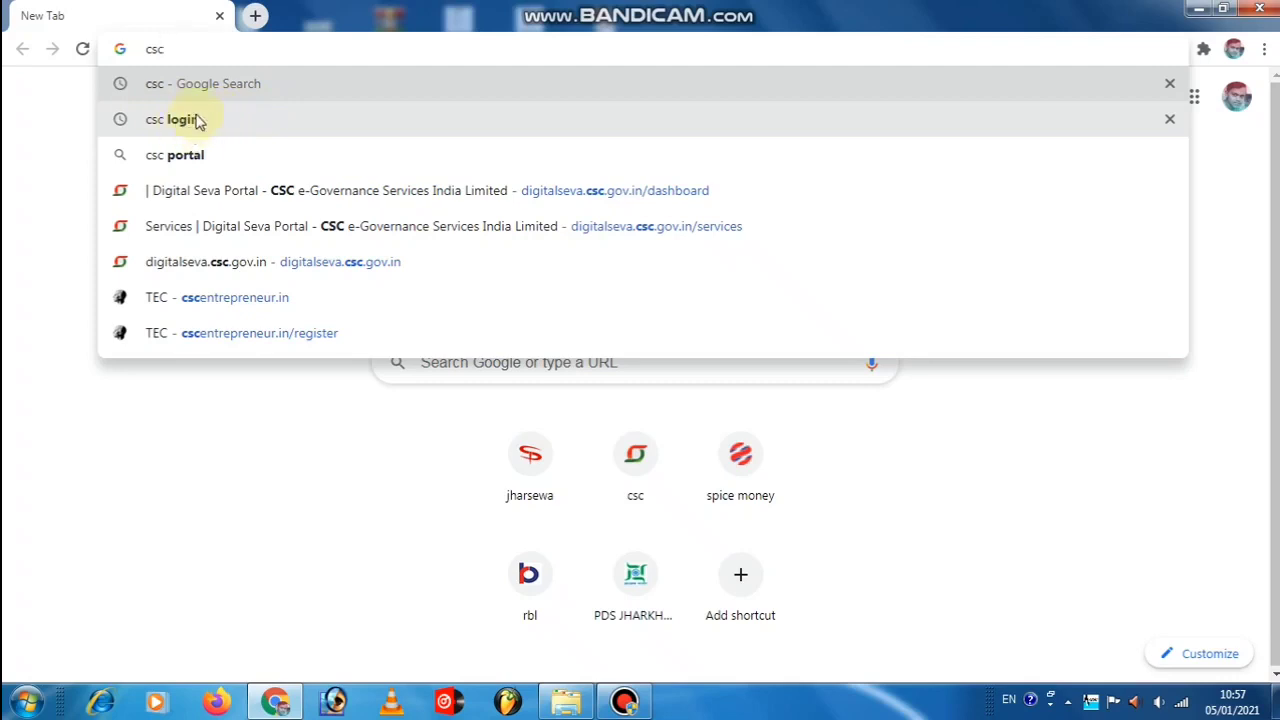
type("re")
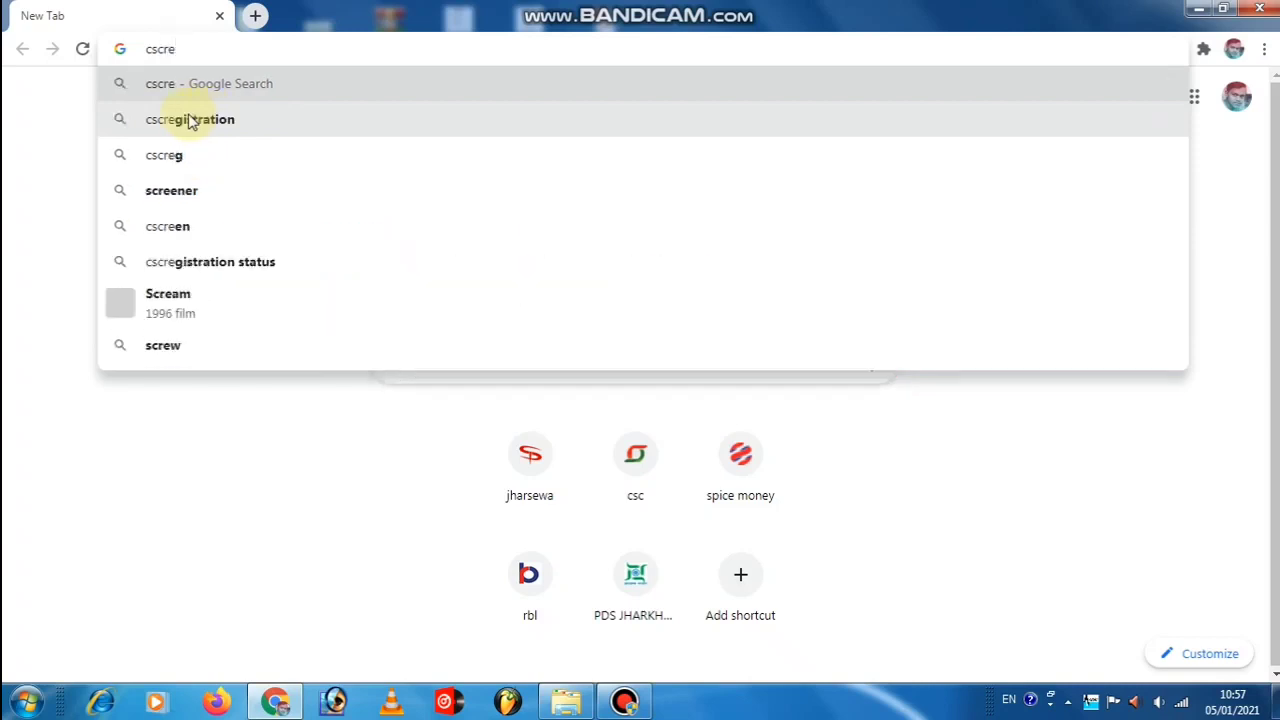
left_click(190, 119)
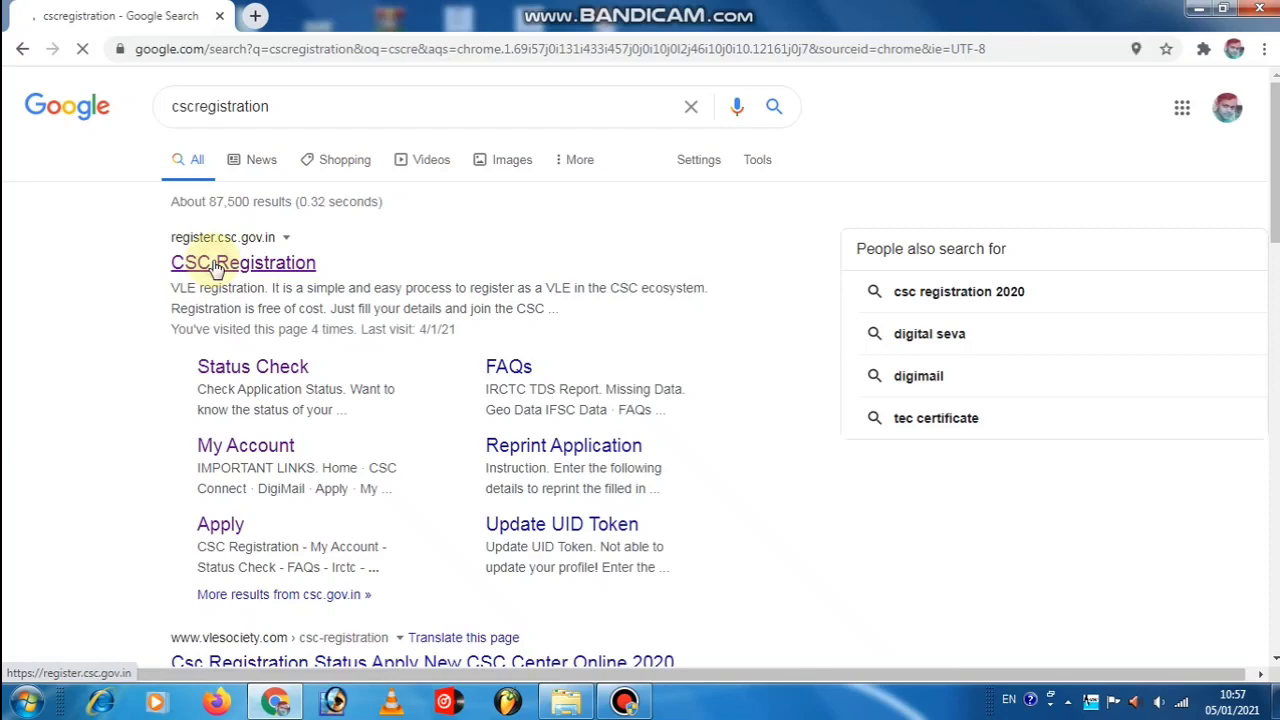
Open the CSC Registration result from the search listing.
scroll(215, 268, "down", 1)
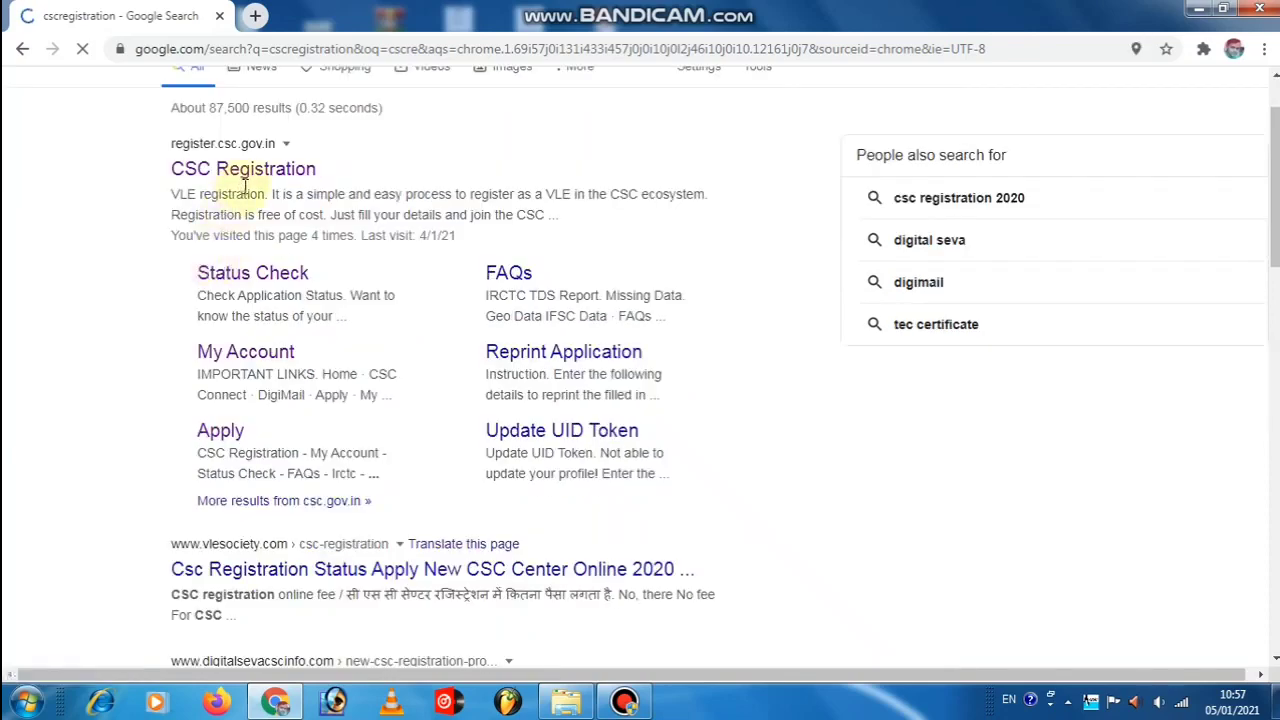
left_click(240, 178)
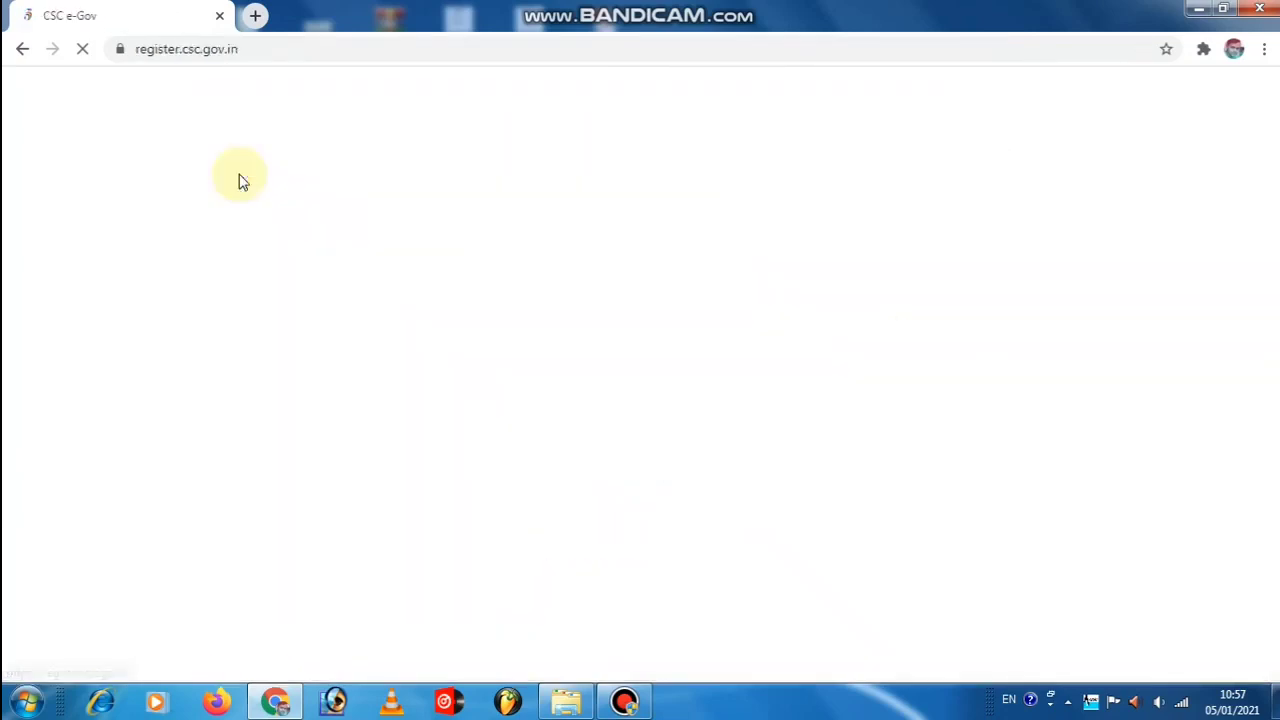
key("alt+Left")
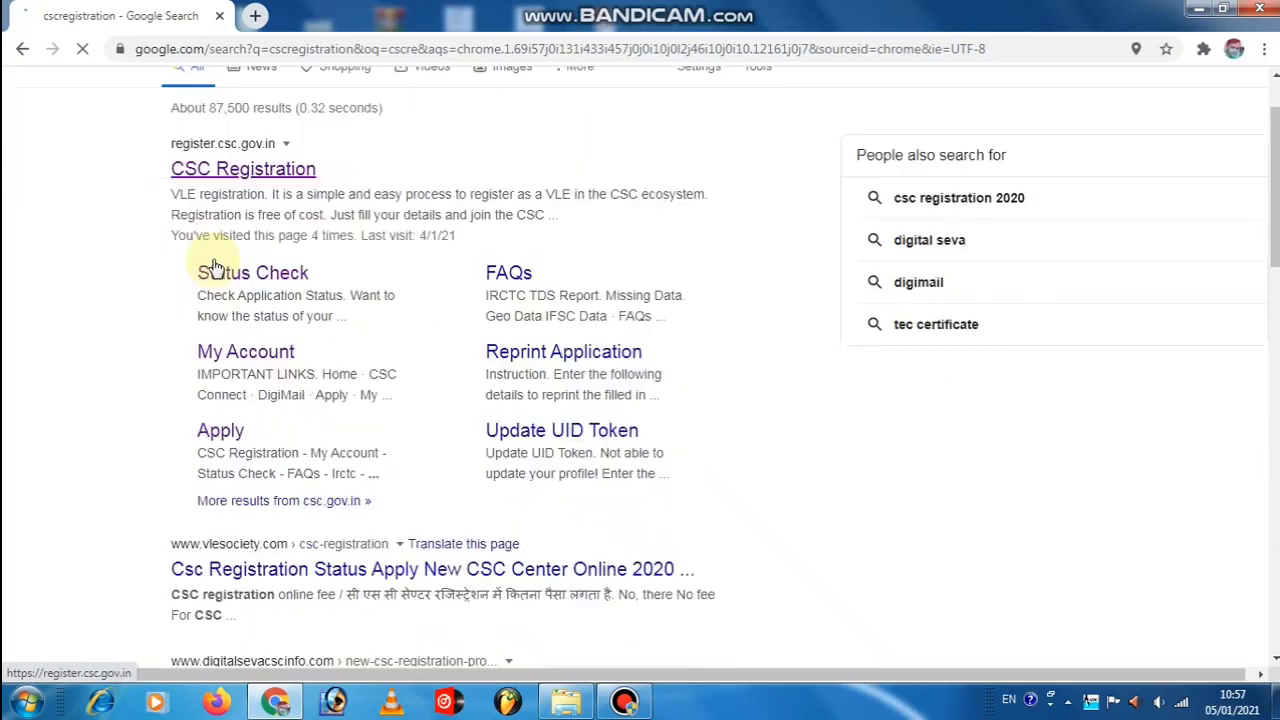
left_click(240, 178)
key("alt+Left")
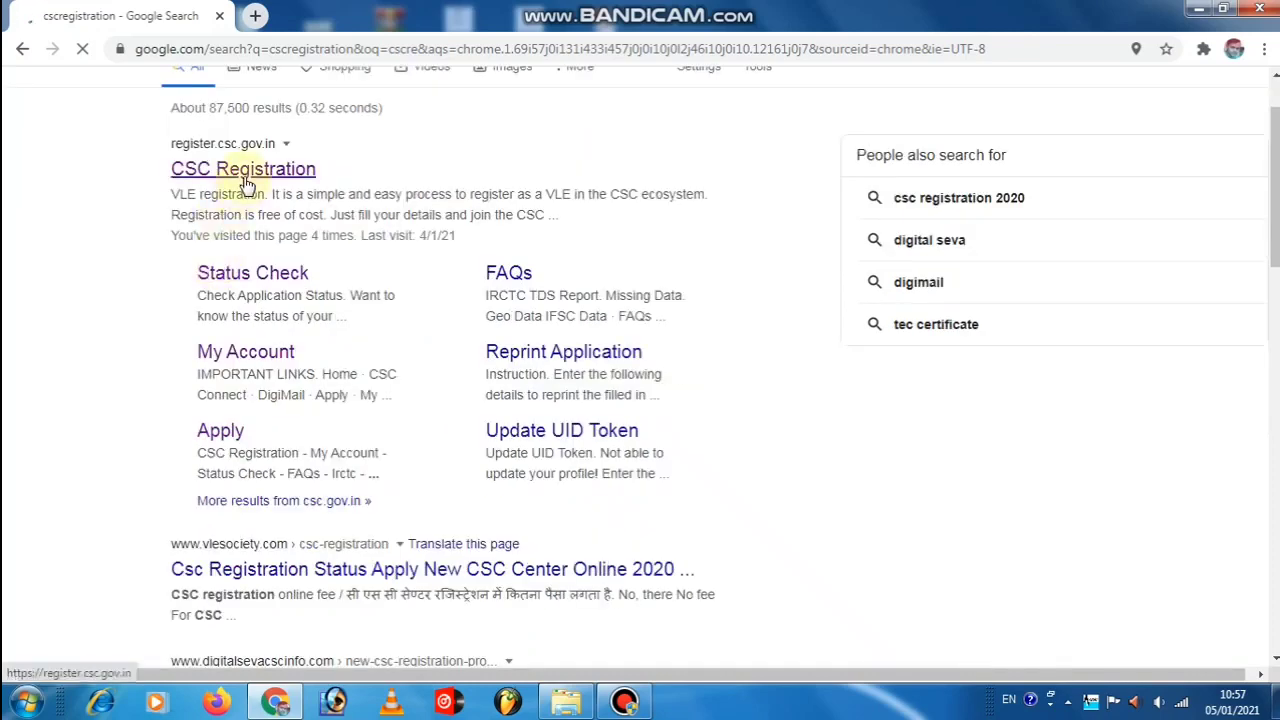
On the CSC Registration site, start a New Registration with CSC VLE as the application type.
left_click(240, 178)
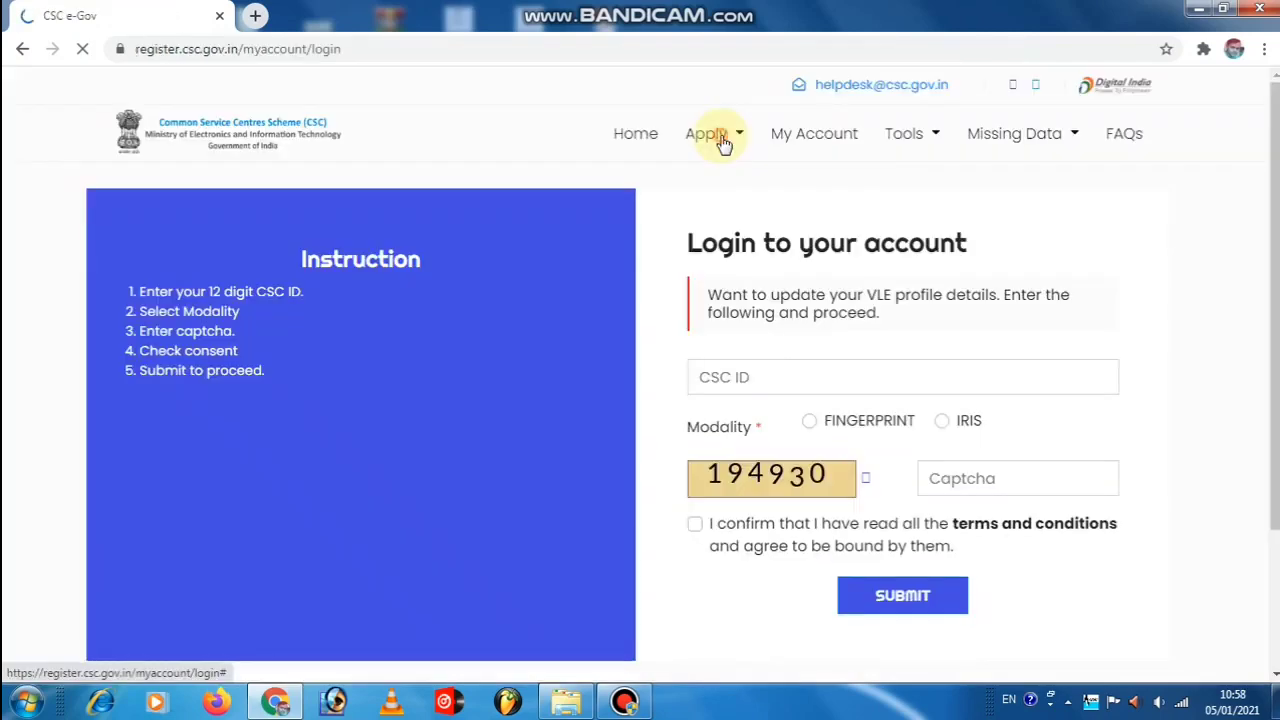
left_click(723, 140)
left_click(729, 180)
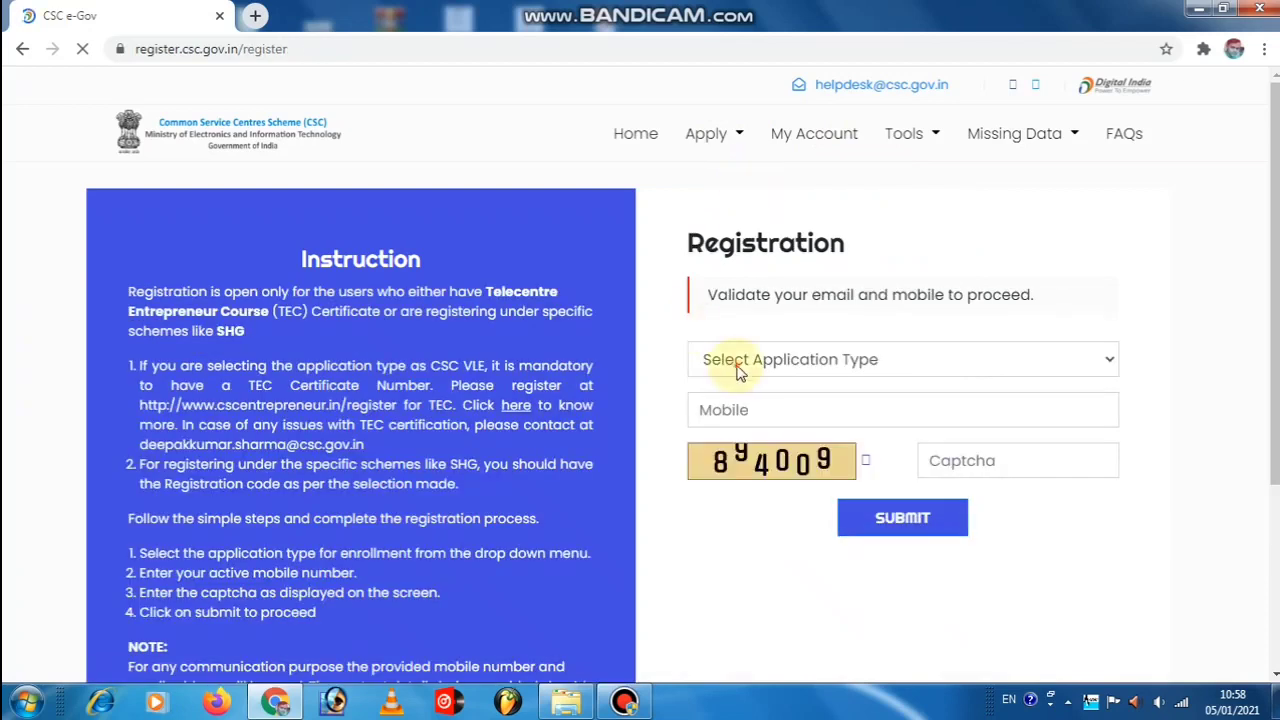
left_click(739, 362)
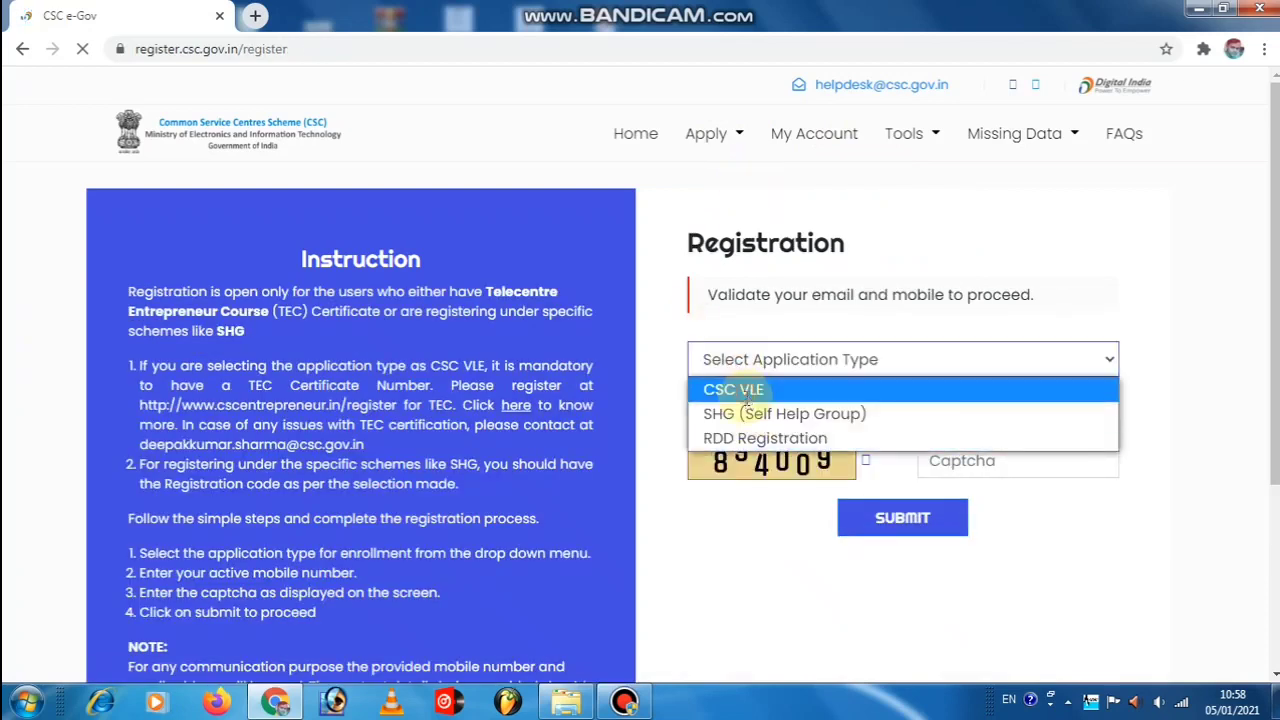
left_click(745, 394)
Enter the TEC certificate number, the mobile number and the captcha, then submit for an OTP.
left_click(748, 410)
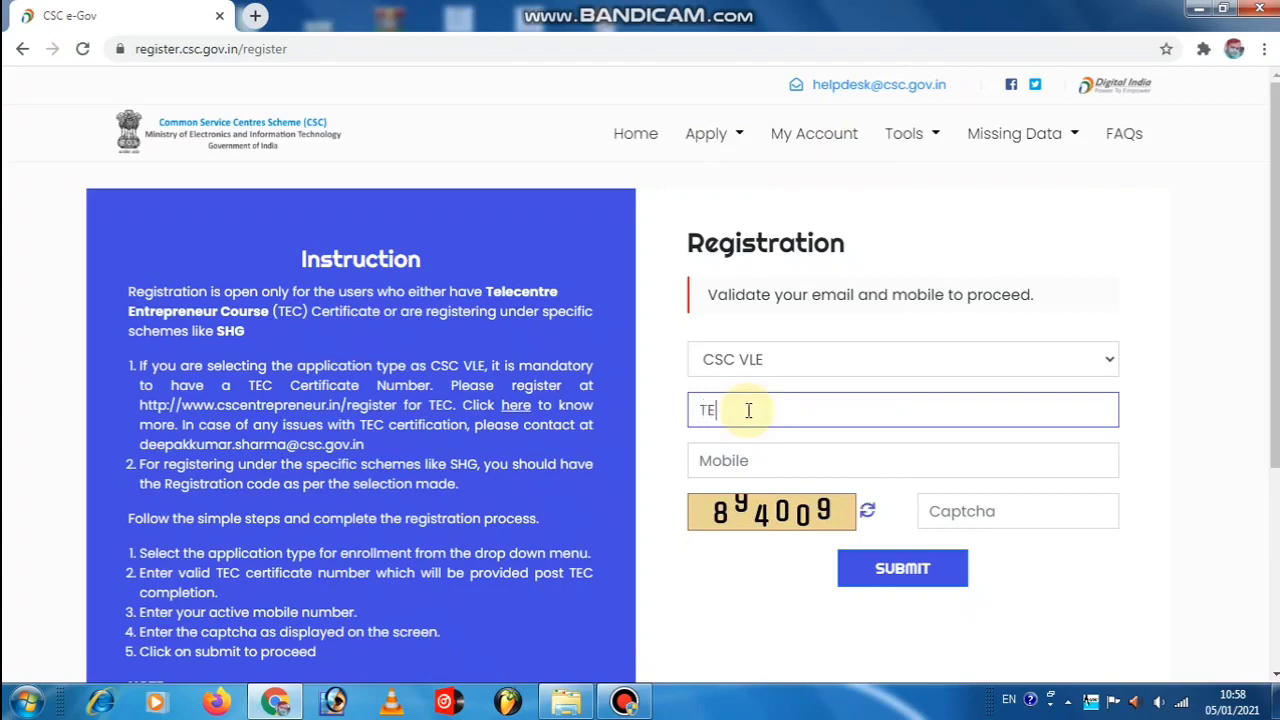
left_click(745, 450)
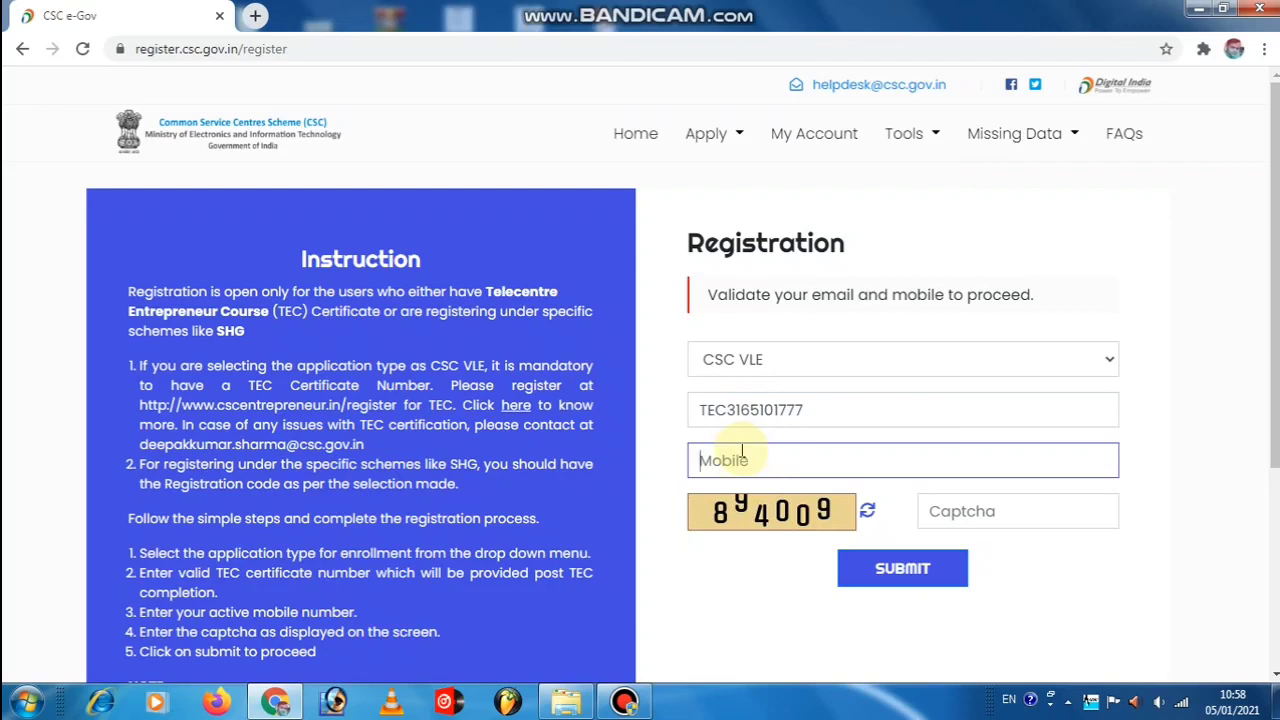
left_click(960, 518)
type("89")
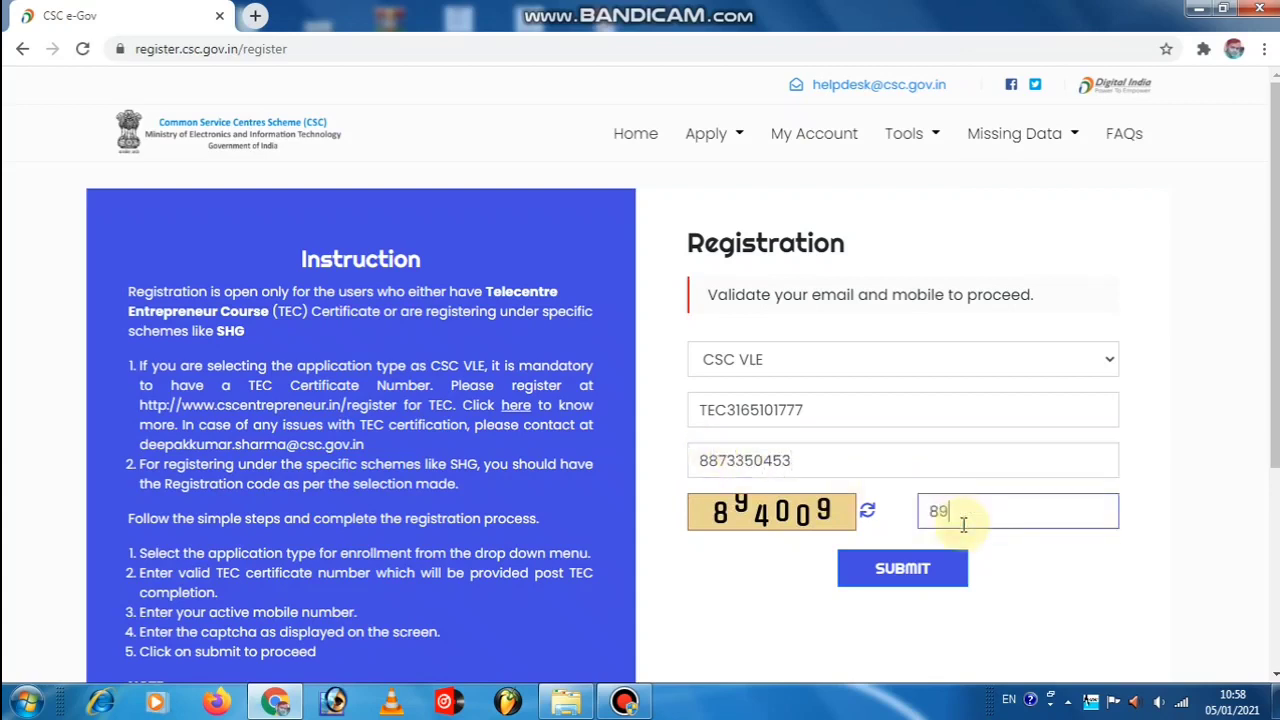
type("4009")
left_click(902, 568)
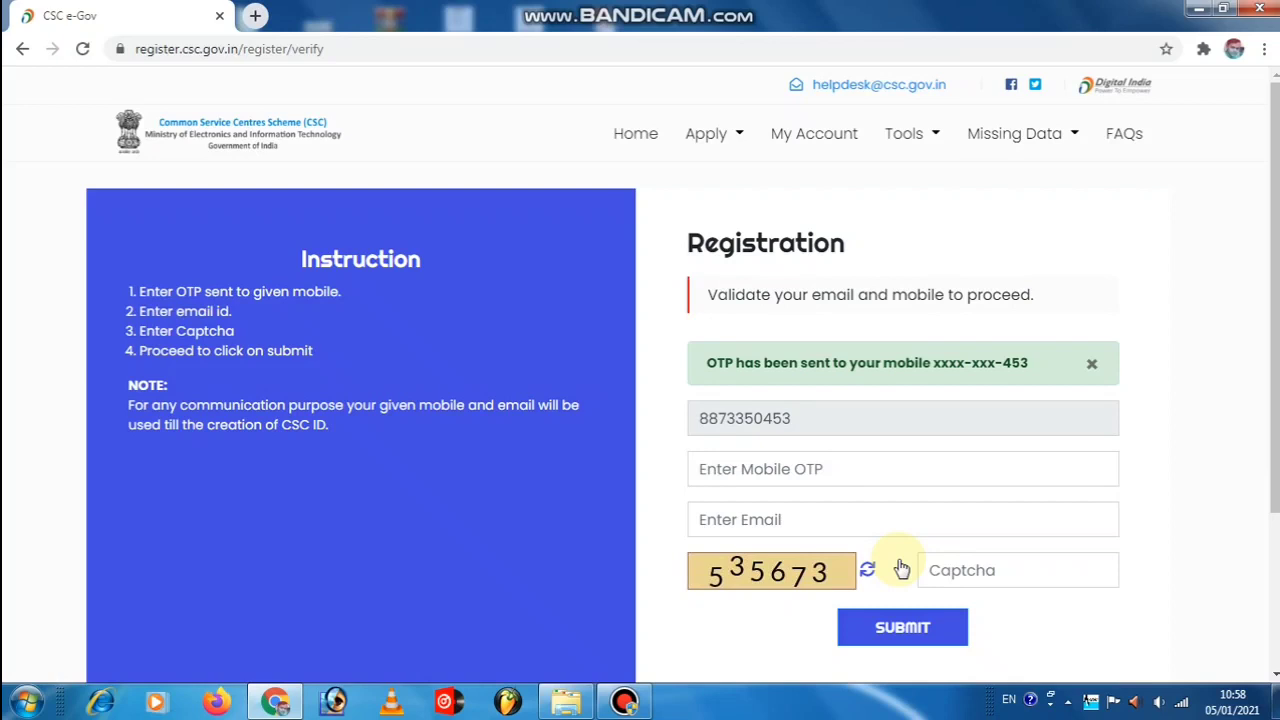
Enter the mobile OTP and the applicant's e-mail address, then submit them for verification.
left_click(750, 478)
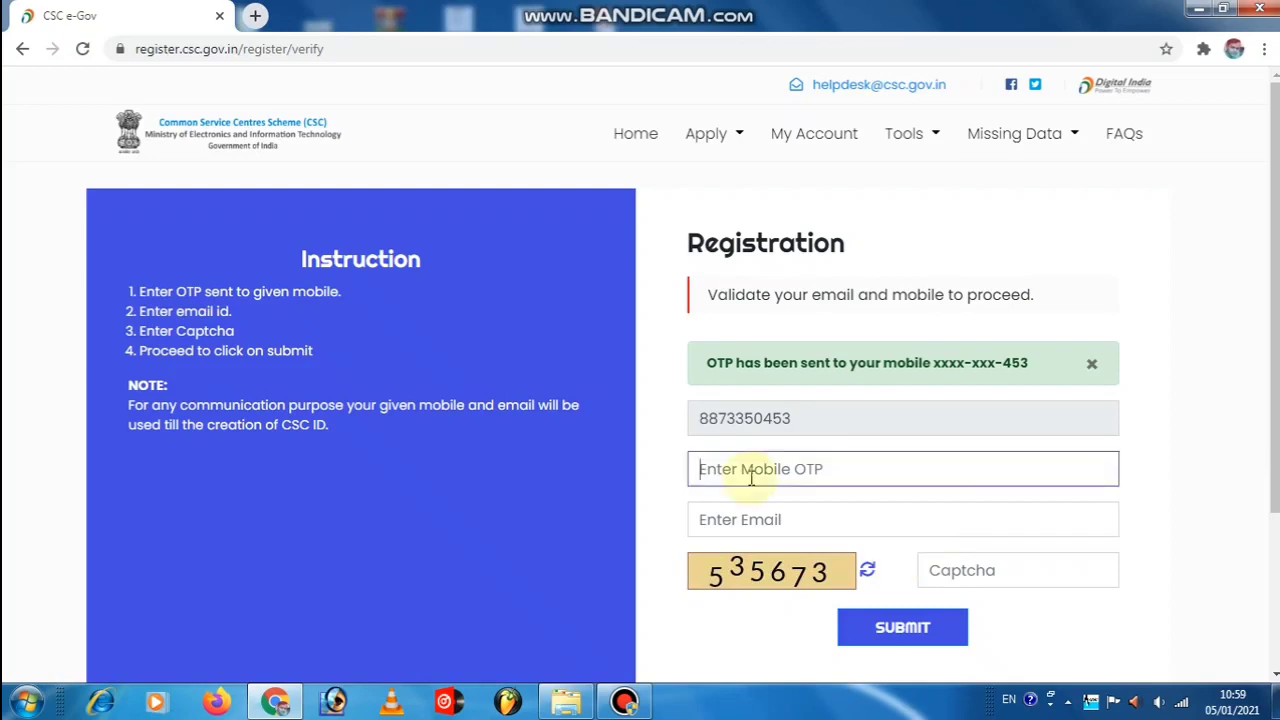
type("•••••")
left_click(757, 527)
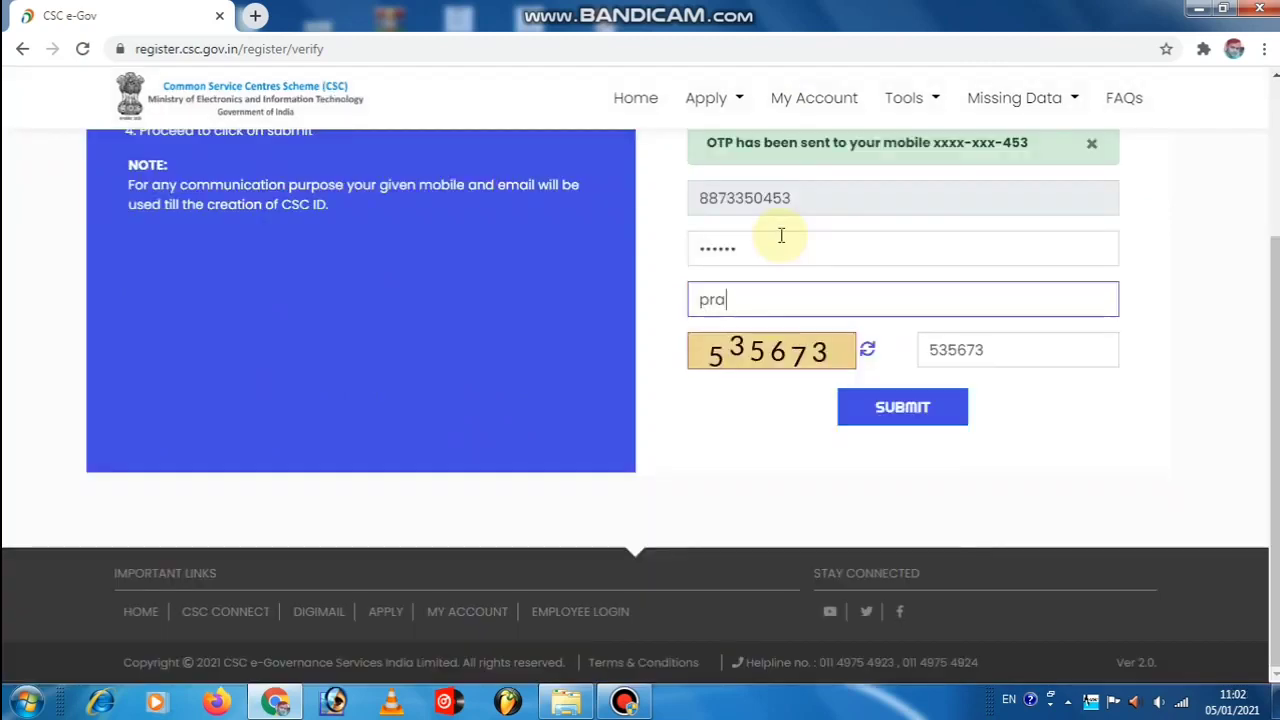
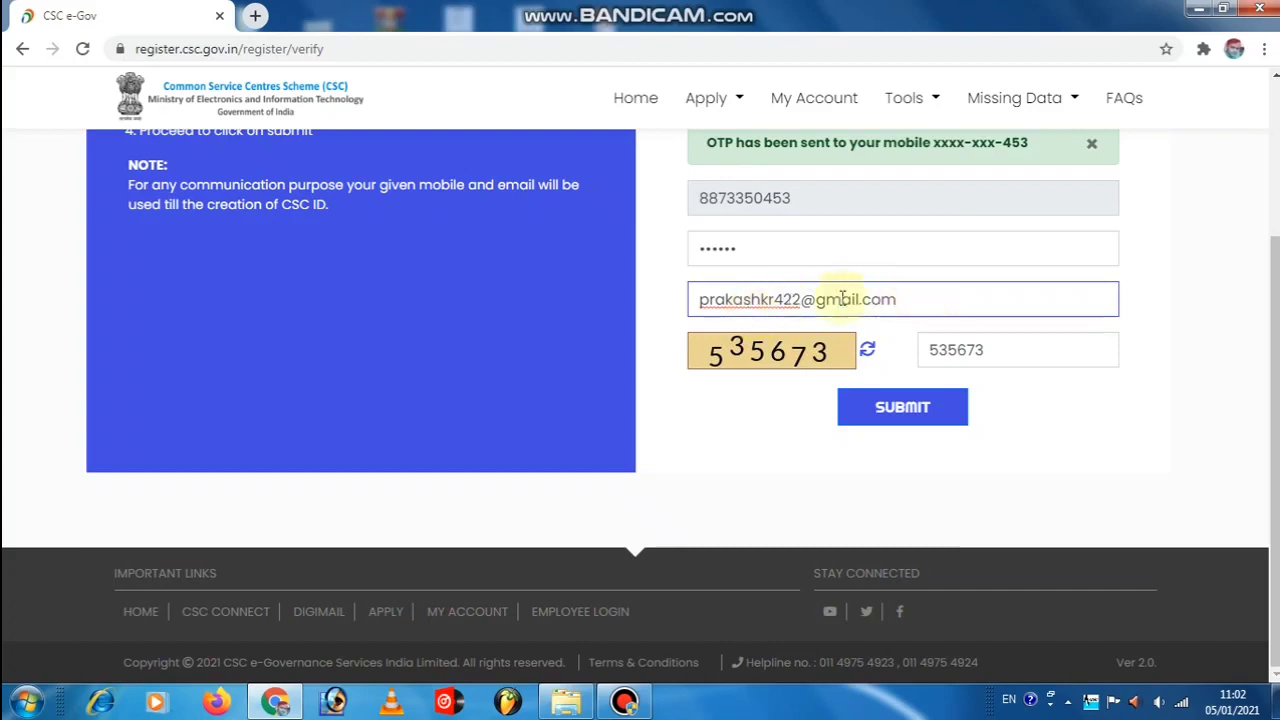
left_click(918, 412)
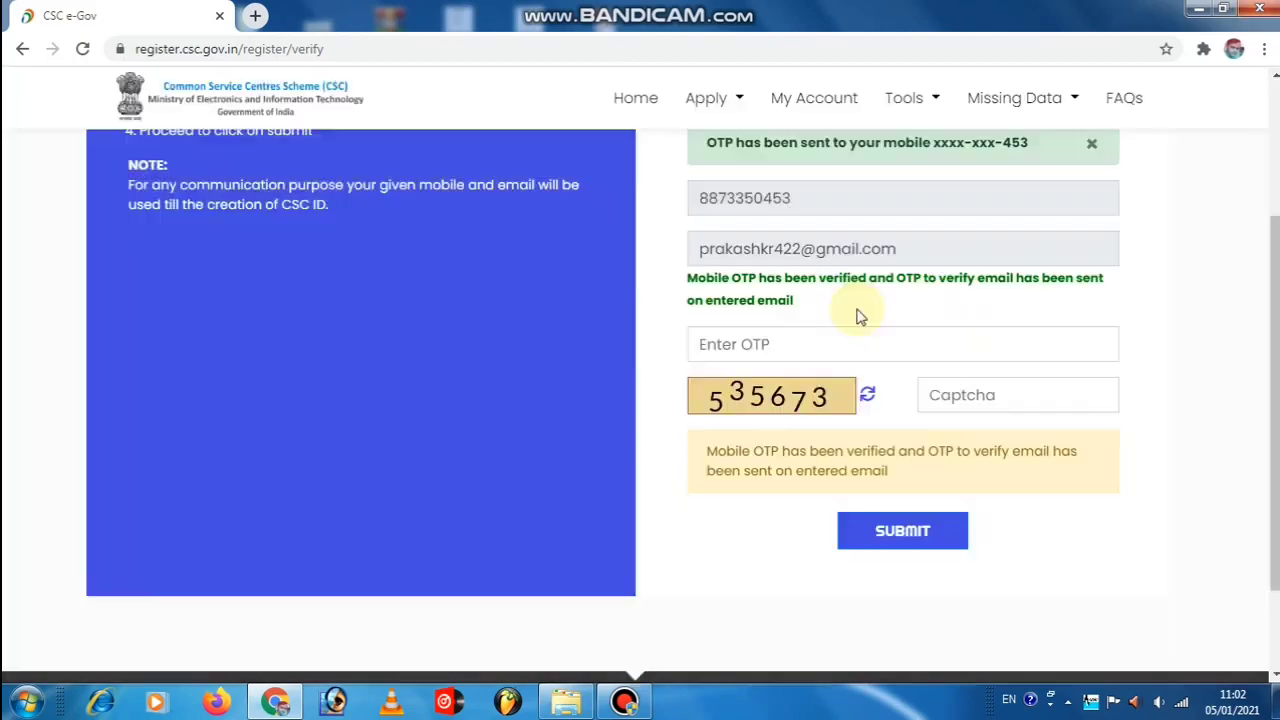
Fill in the new captcha and the e-mail OTP, then submit to reach the applicant details form.
left_click(853, 347)
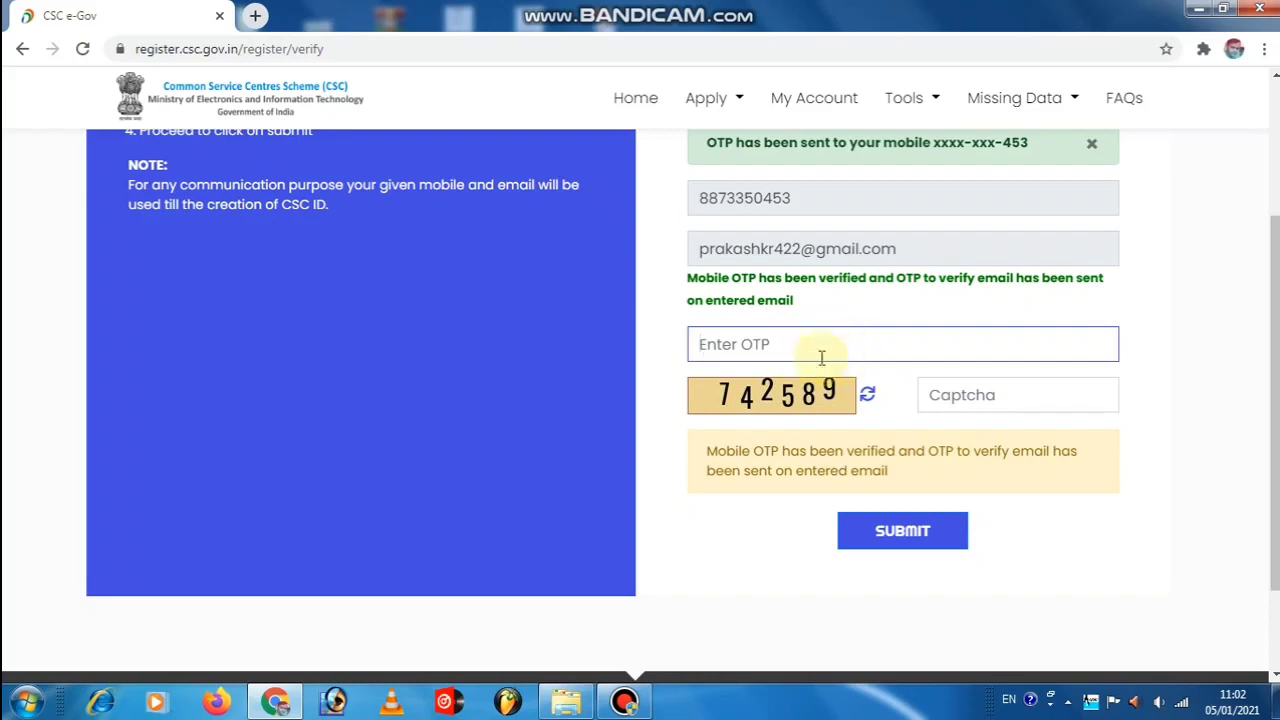
left_click(1042, 396)
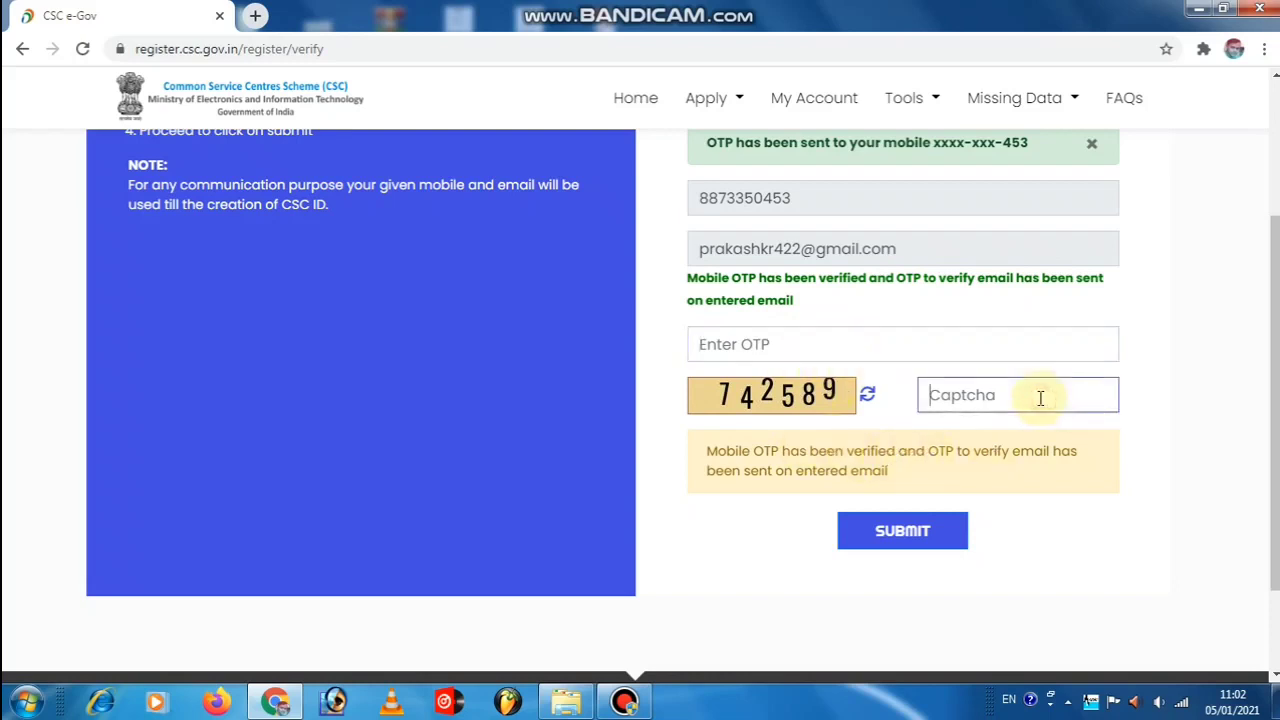
type("74")
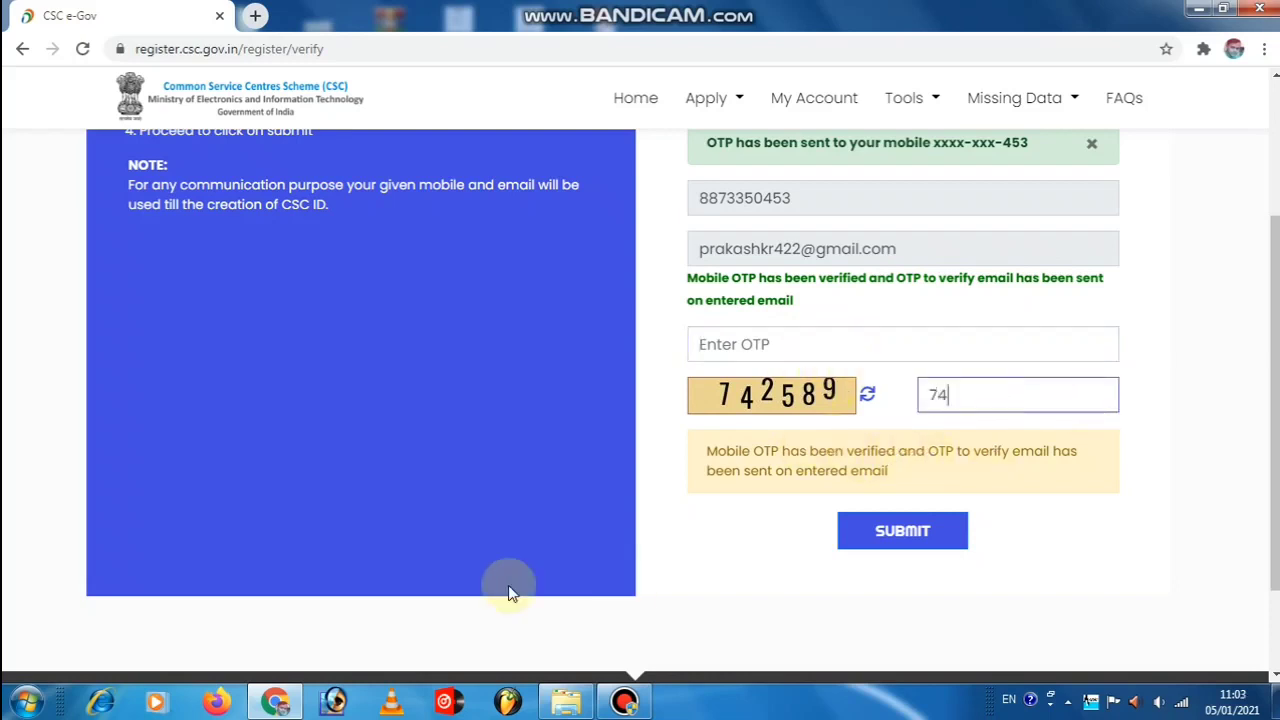
type("2589")
left_click(868, 346)
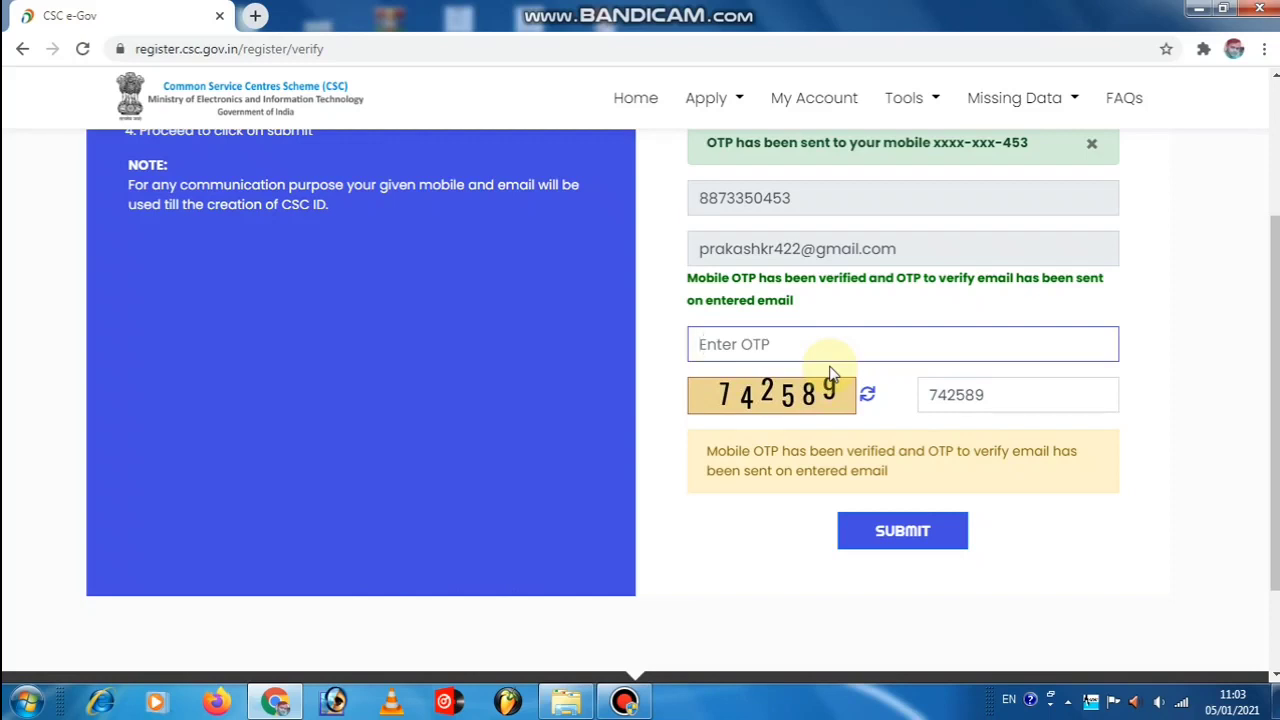
scroll(556, 292, "up", 2)
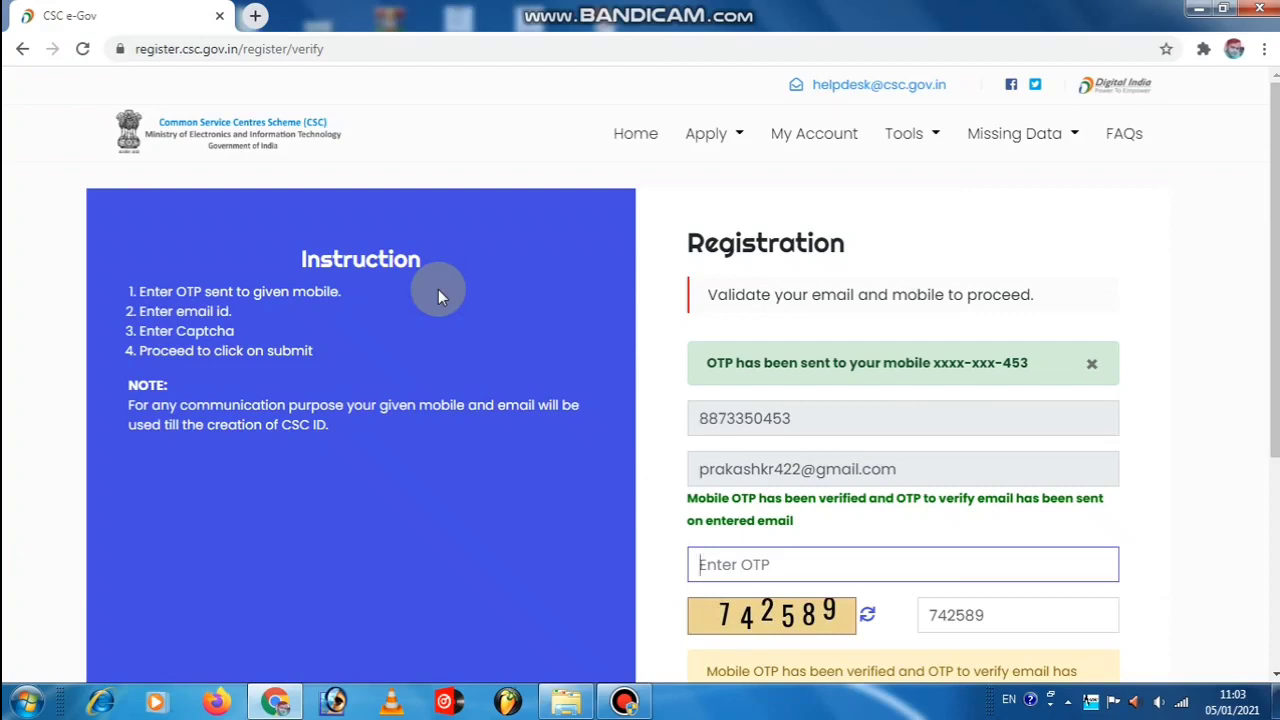
scroll(438, 295, "down", 2)
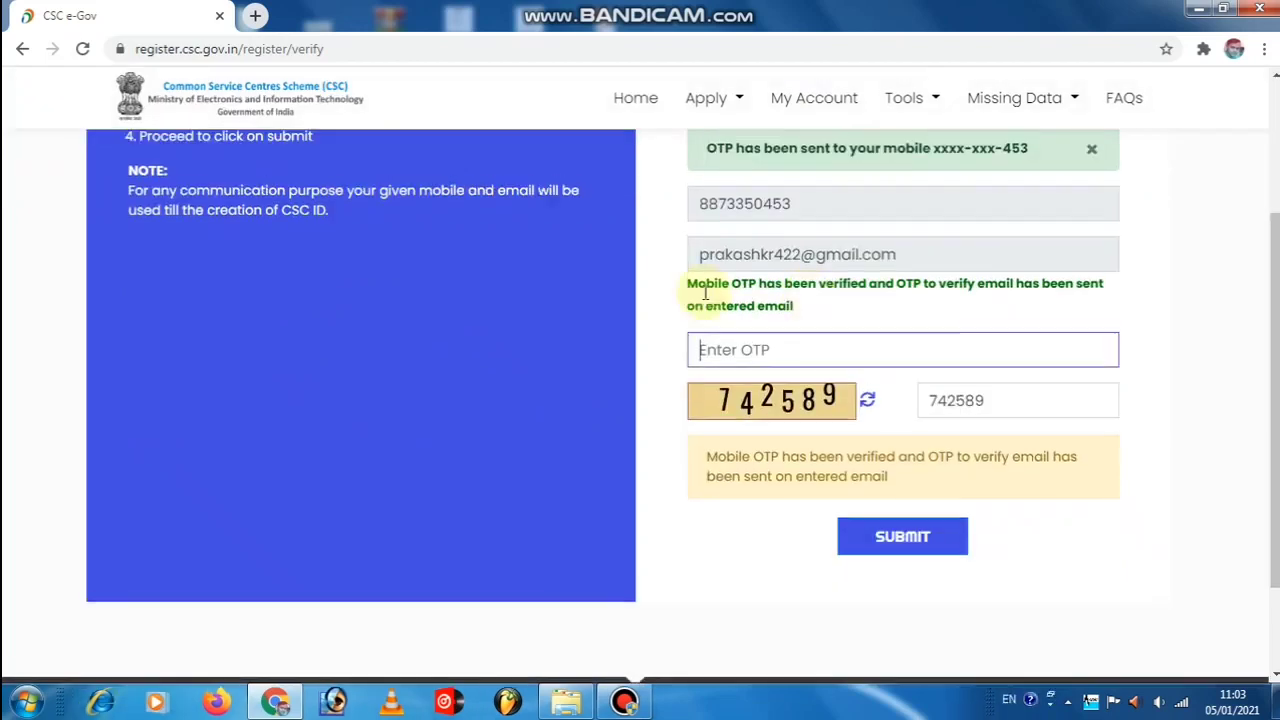
scroll(558, 298, "up", 2)
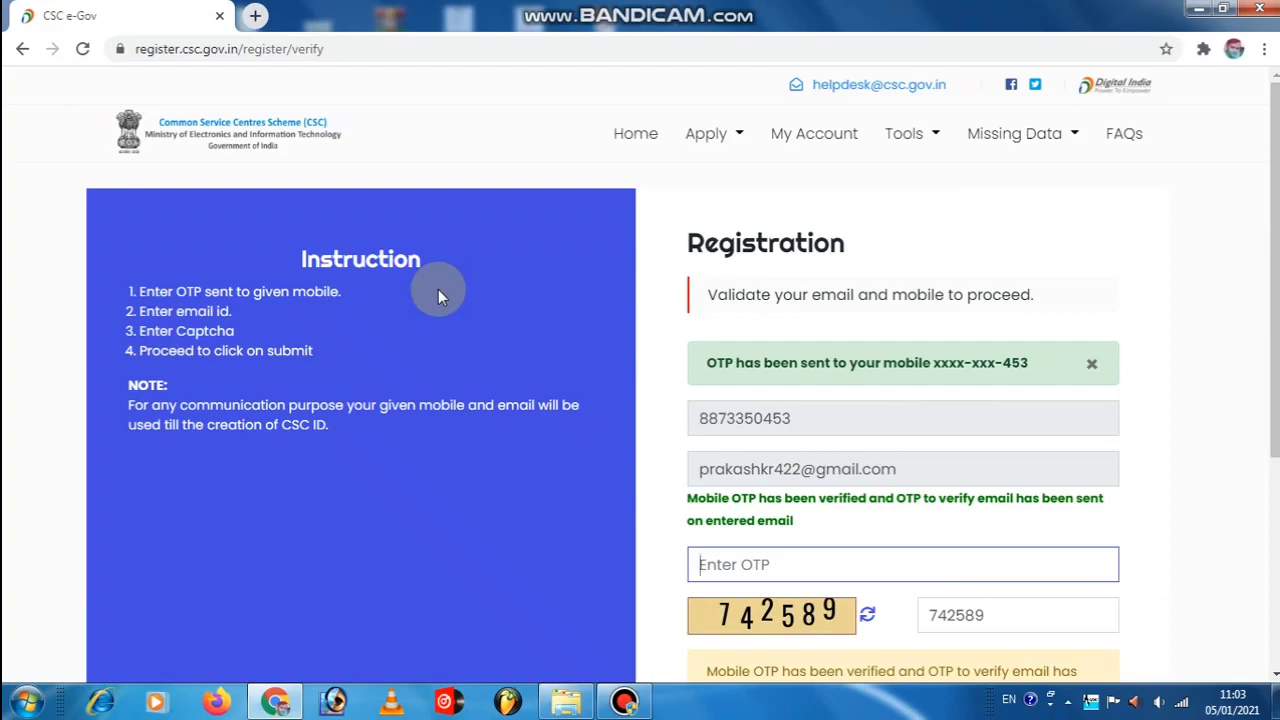
scroll(757, 306, "down", 3)
type("123")
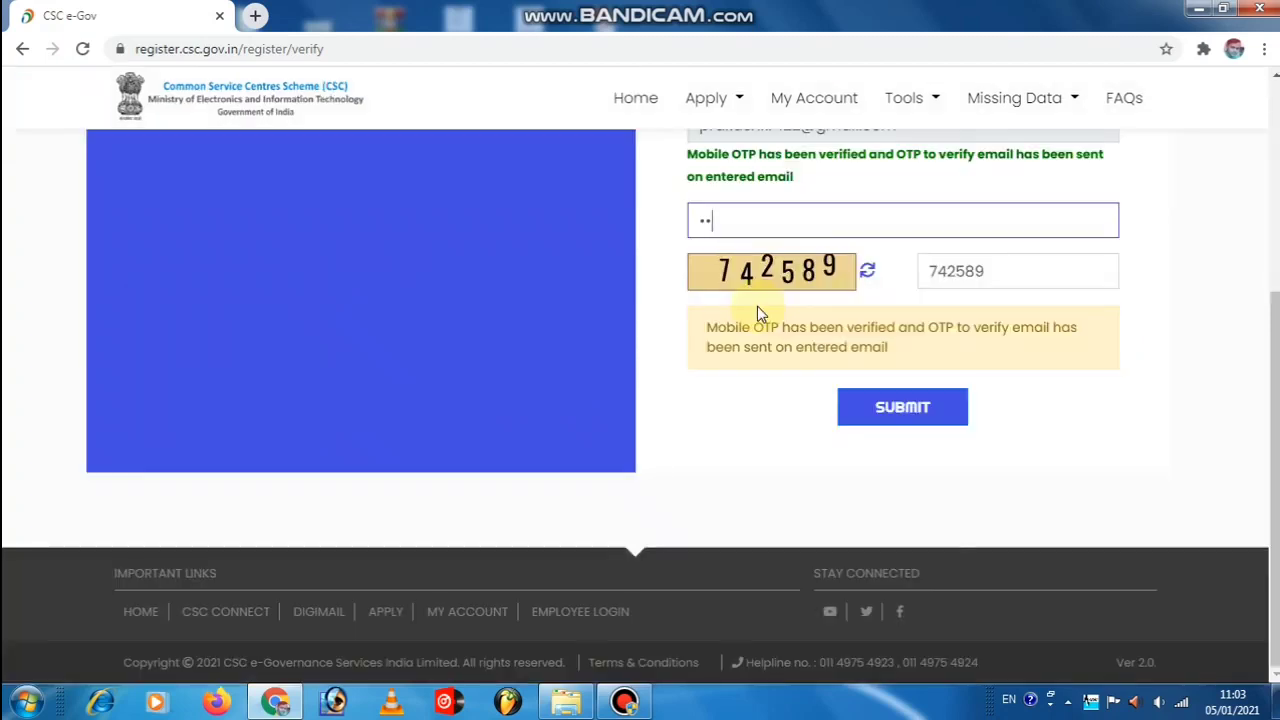
type("456")
left_click(910, 407)
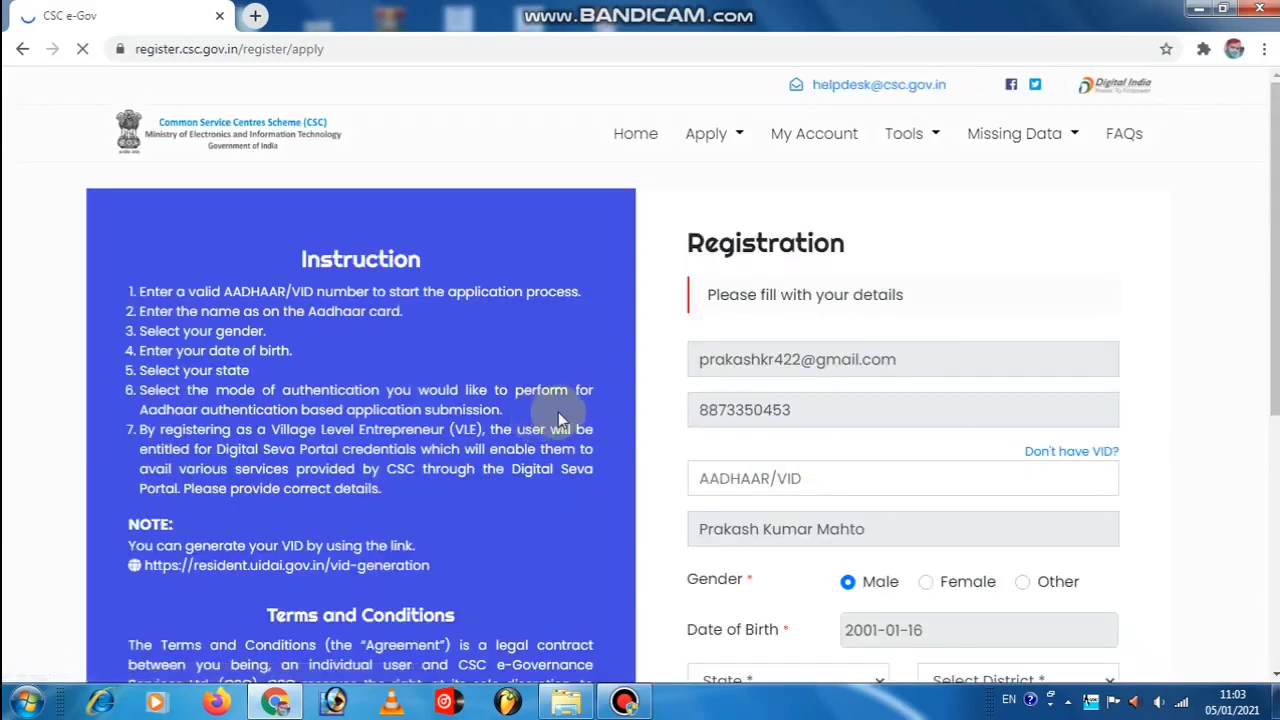
Enter the Aadhaar/VID number and choose Jharkhand as state and Hazaribagh as district.
scroll(640, 571, "down", 1)
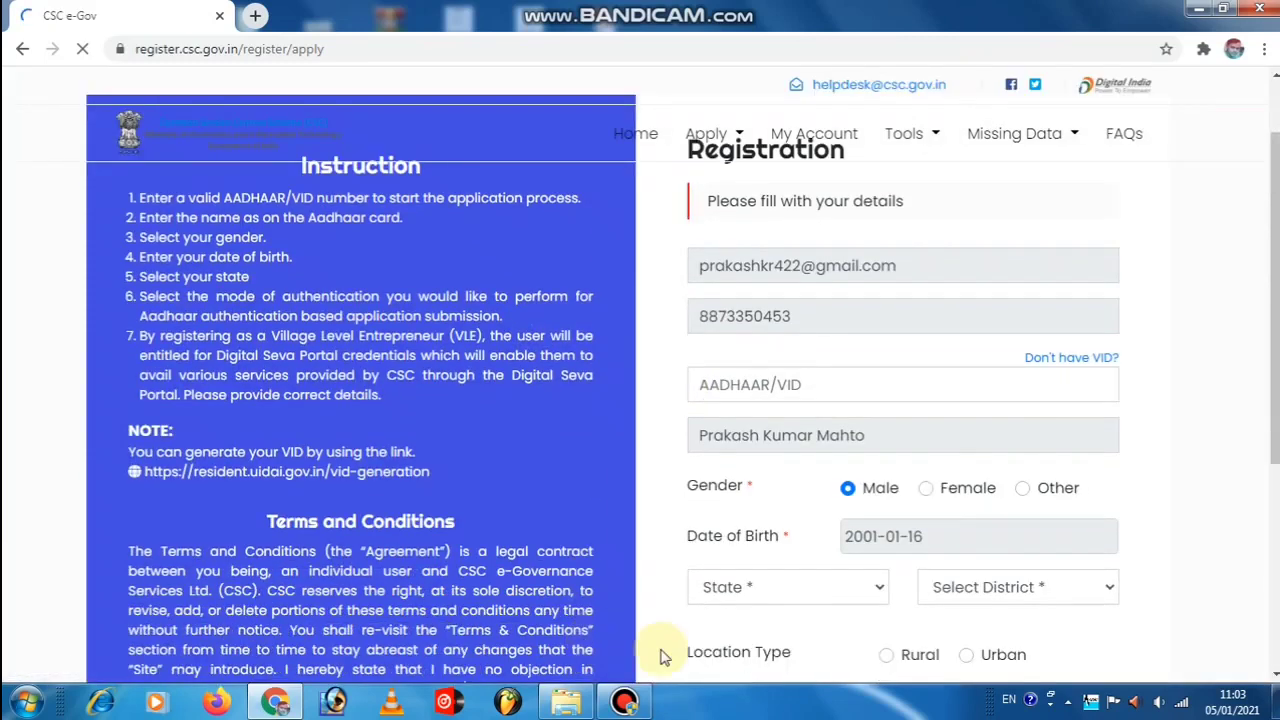
left_click(752, 384)
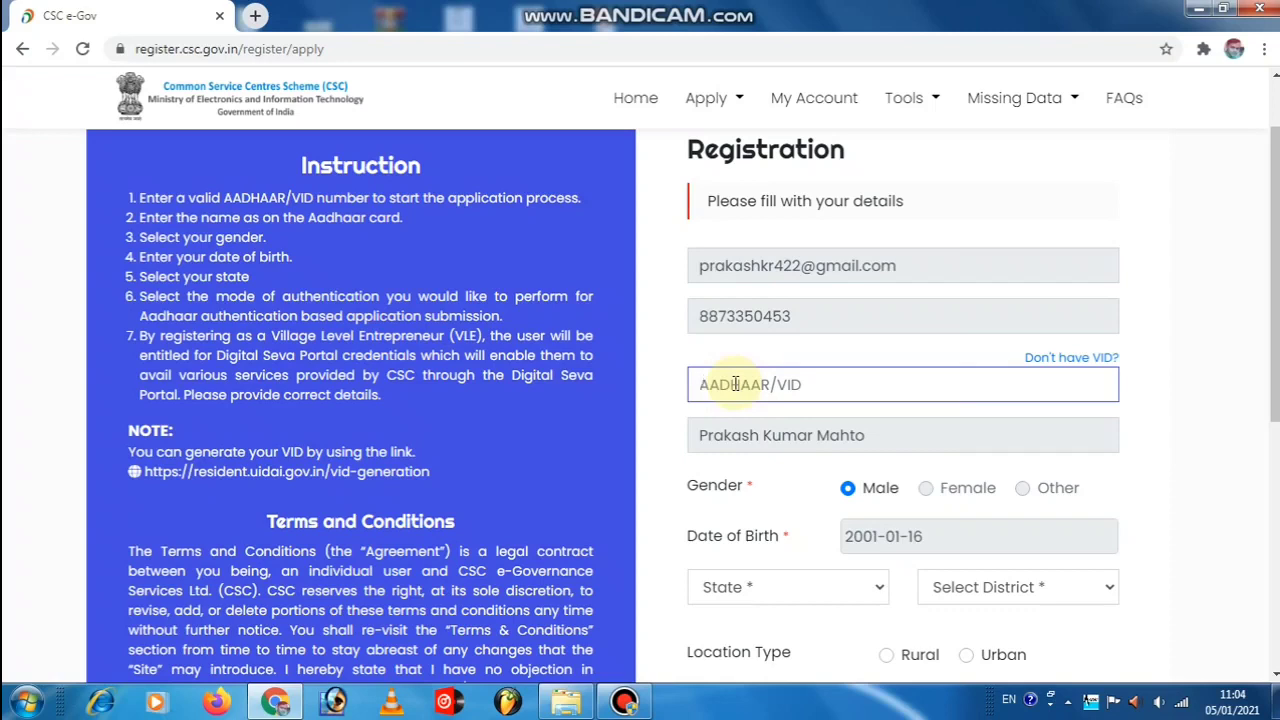
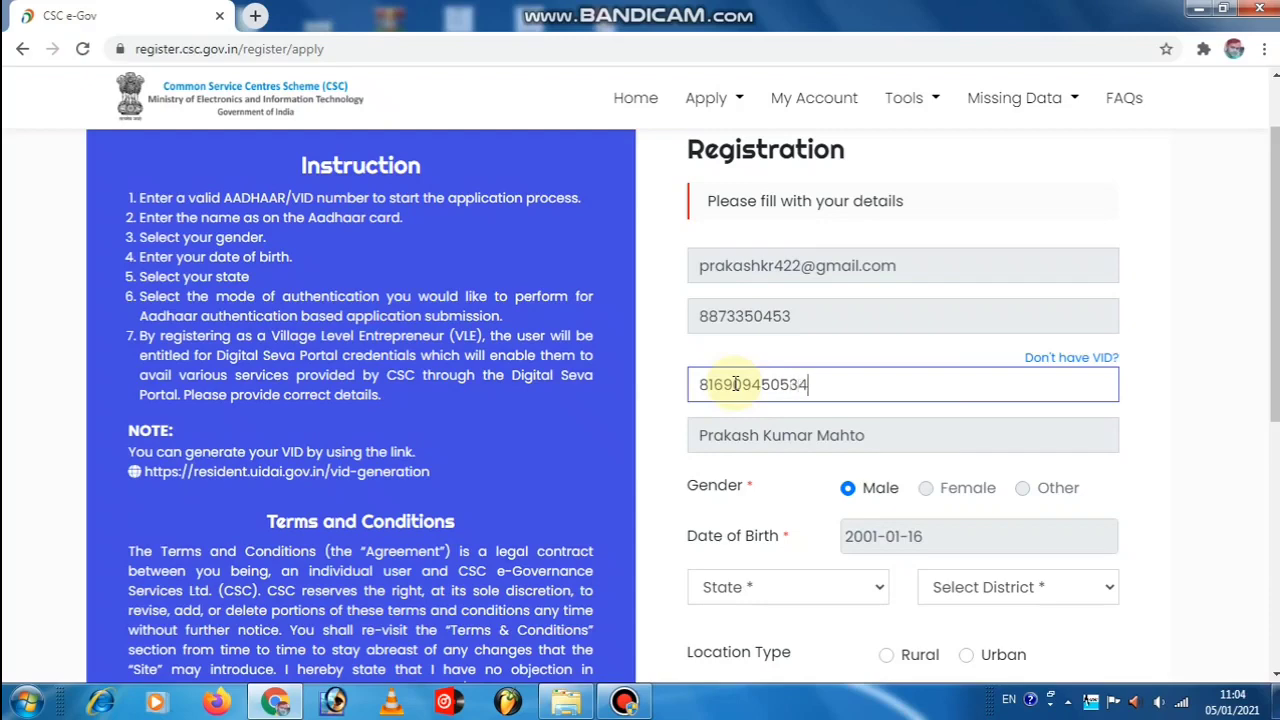
scroll(735, 390, "down", 1)
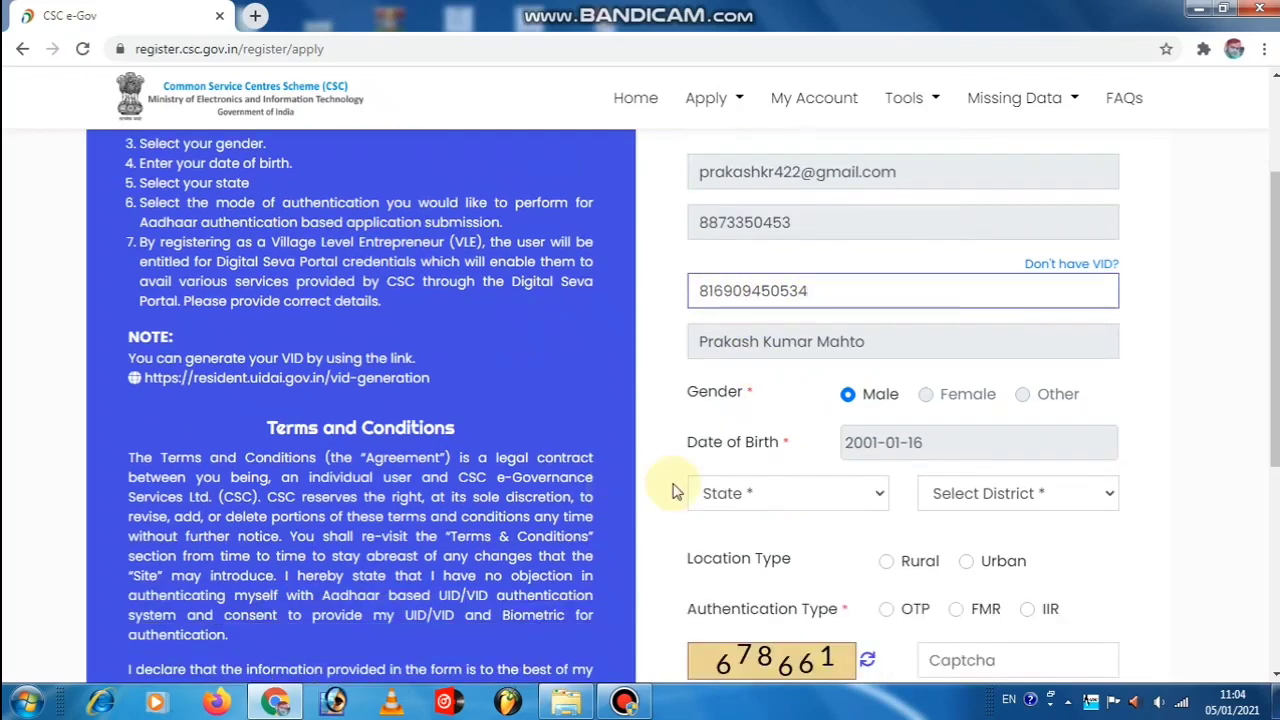
left_click(741, 494)
left_click(766, 364)
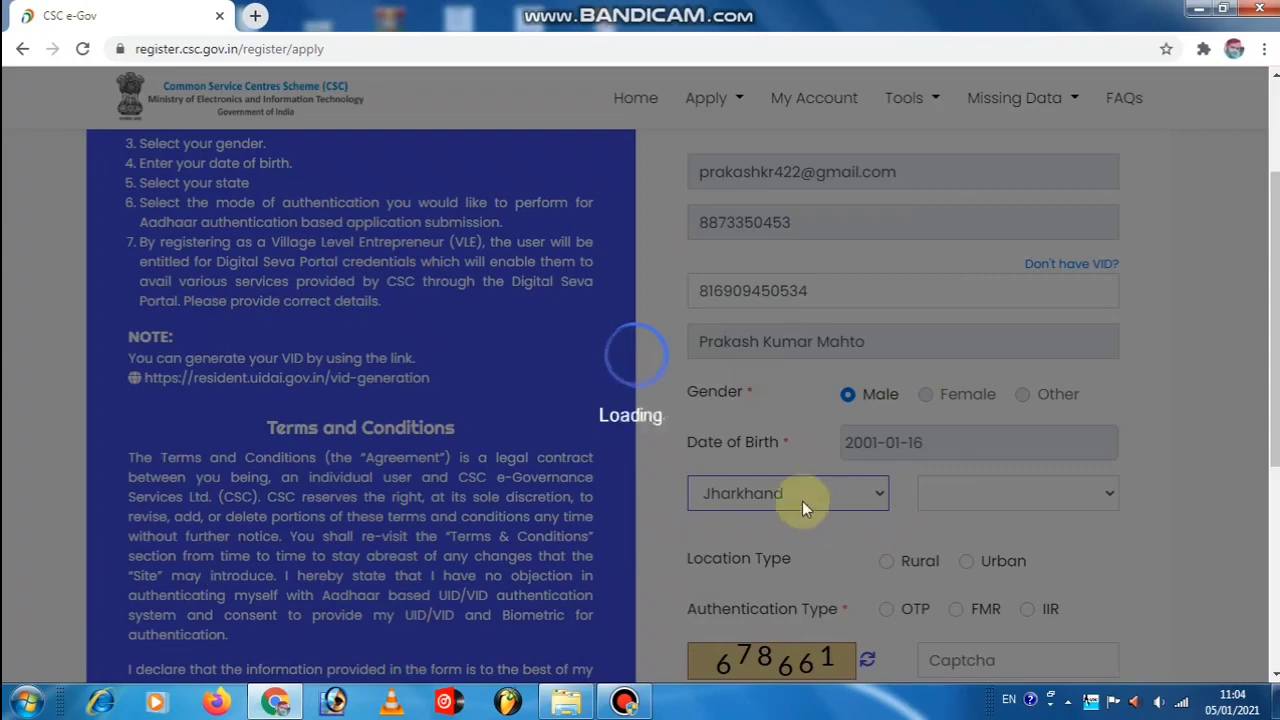
scroll(1248, 366, "down", 1)
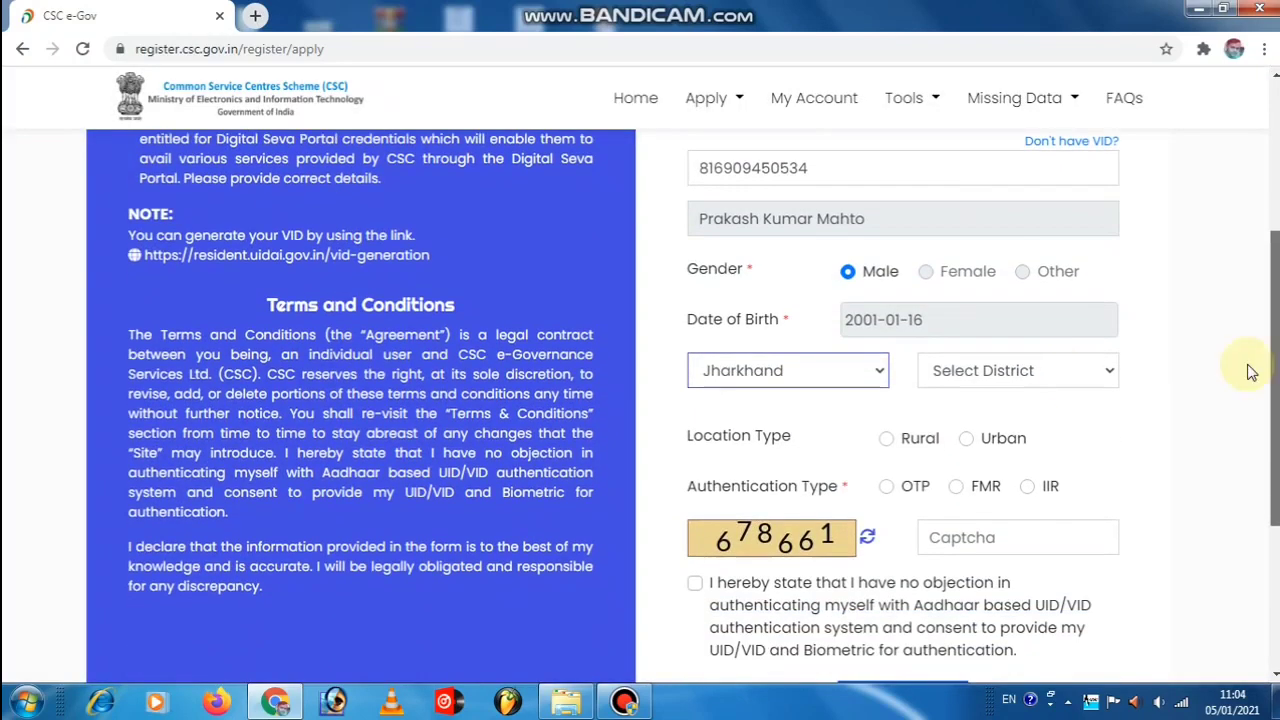
left_click(1052, 380)
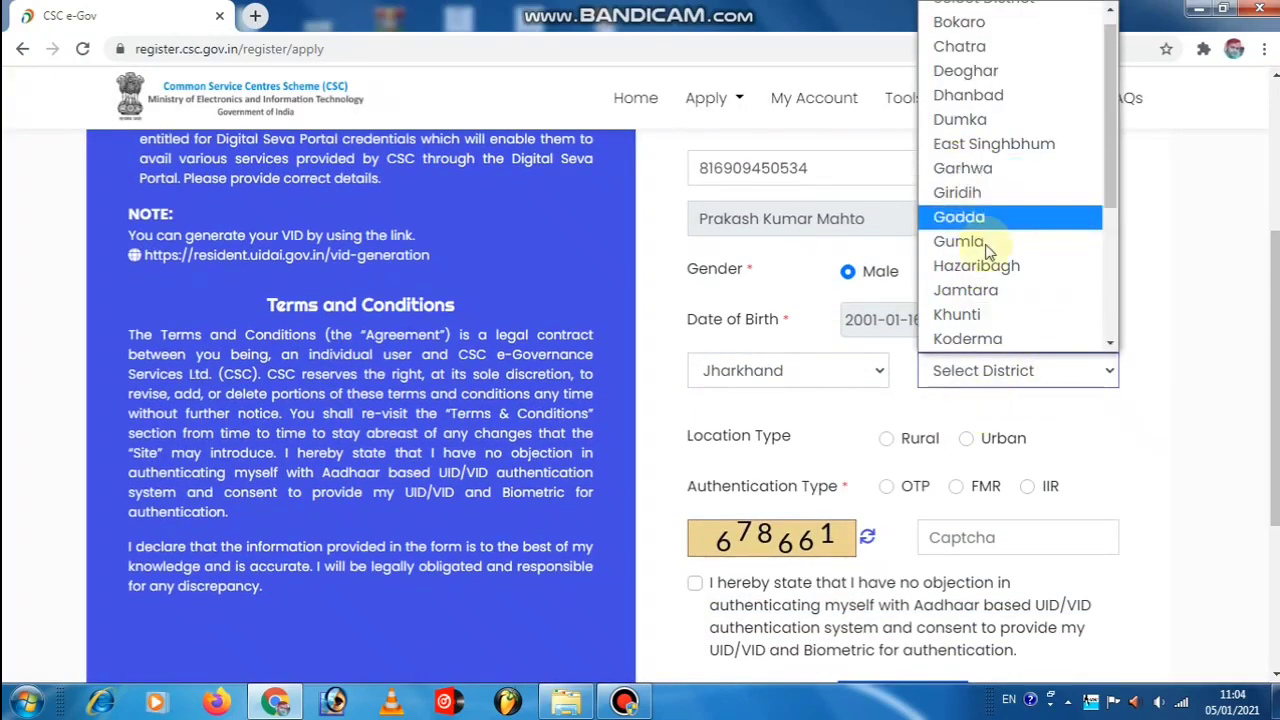
left_click(988, 266)
Set location to Rural and authentication to OTP, enter the captcha and tick the Aadhaar consent.
scroll(1086, 386, "down", 1)
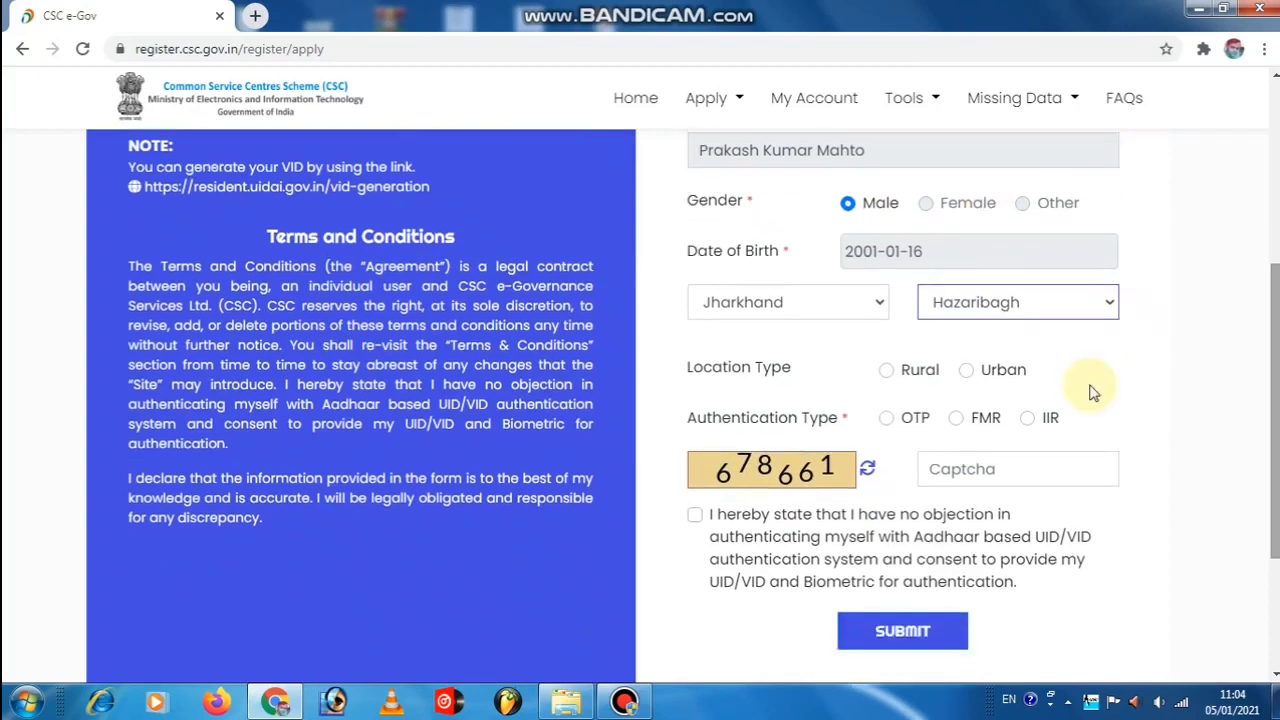
left_click(886, 372)
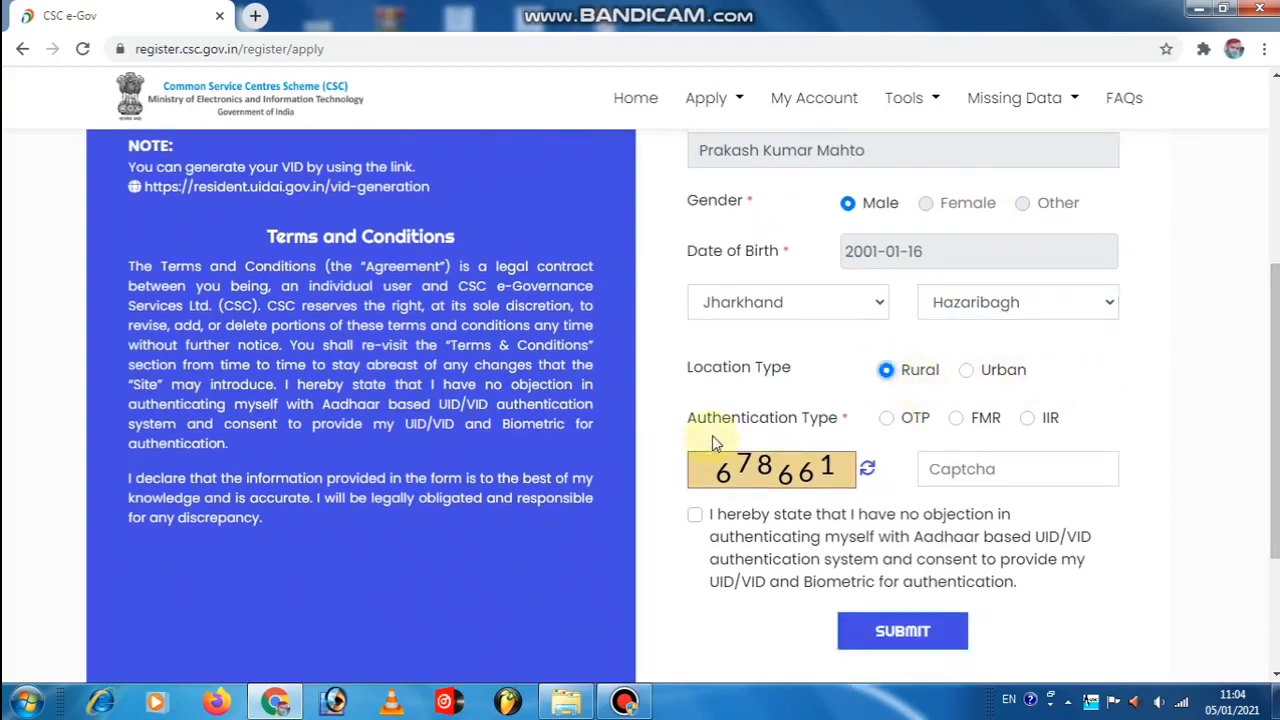
left_click(887, 421)
left_click(1010, 470)
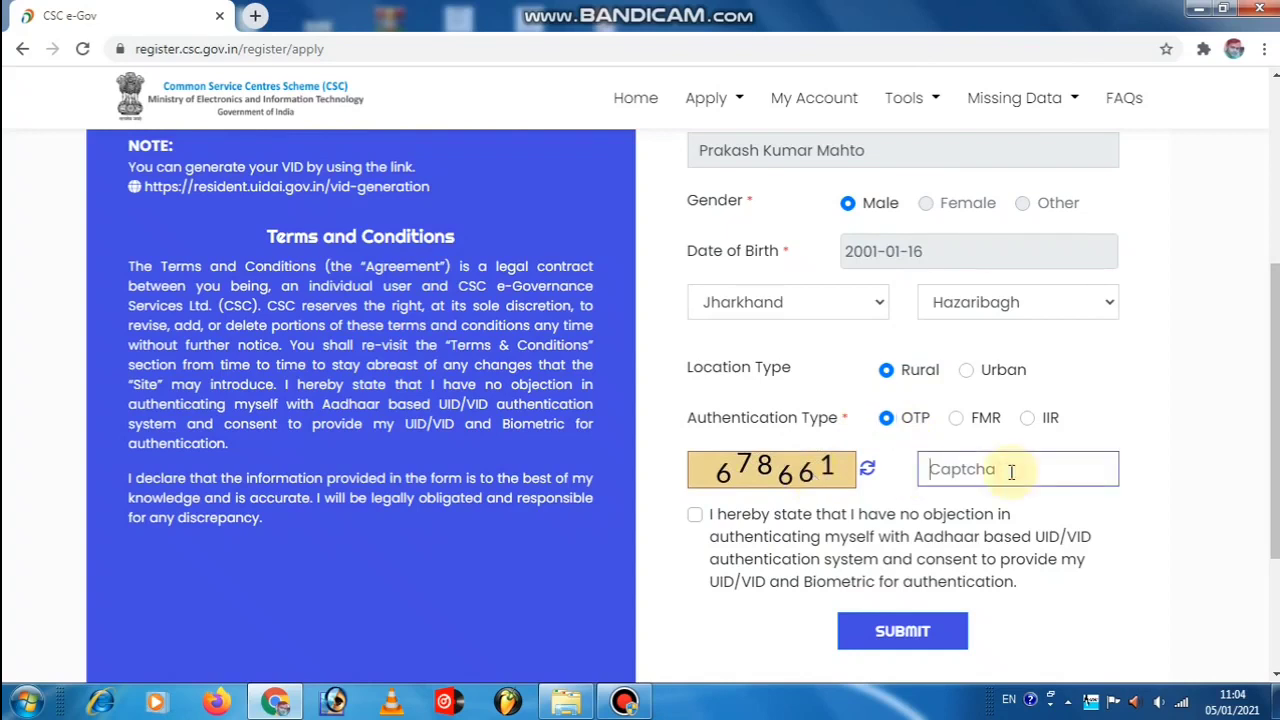
type("678661")
left_click(695, 514)
scroll(925, 378, "up", 1)
scroll(925, 378, "up", 4)
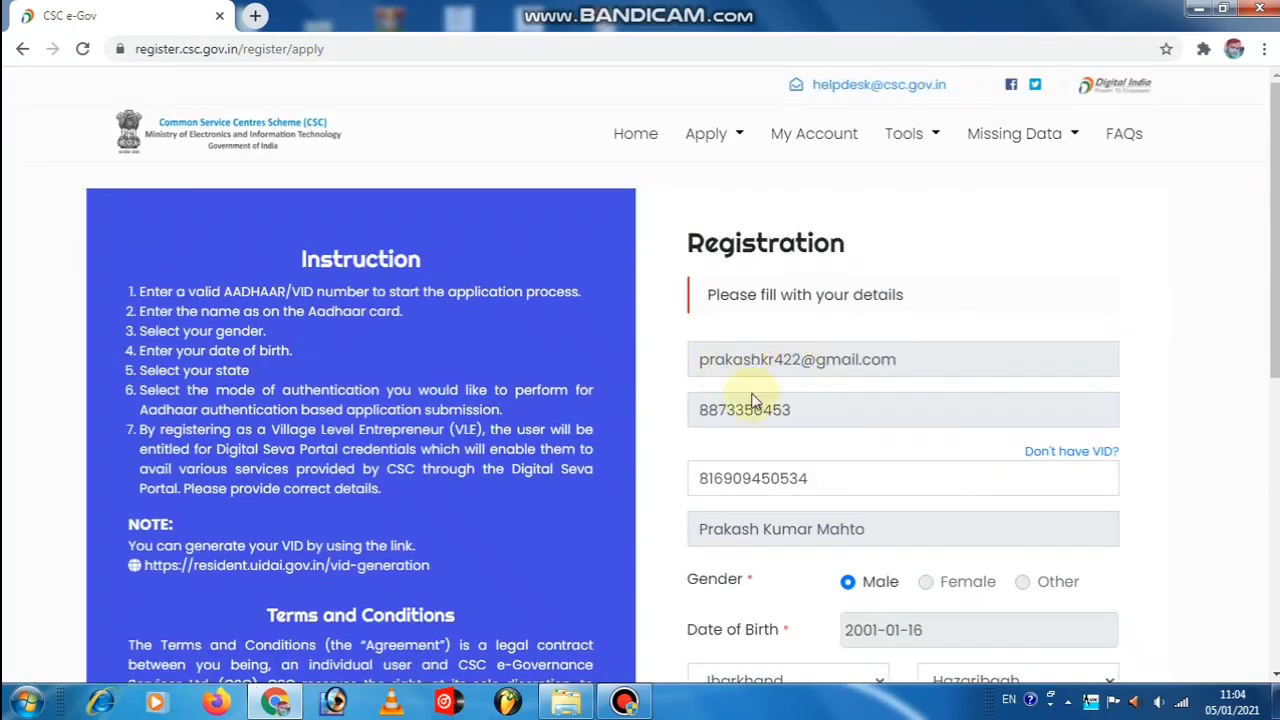
scroll(897, 383, "down", 1)
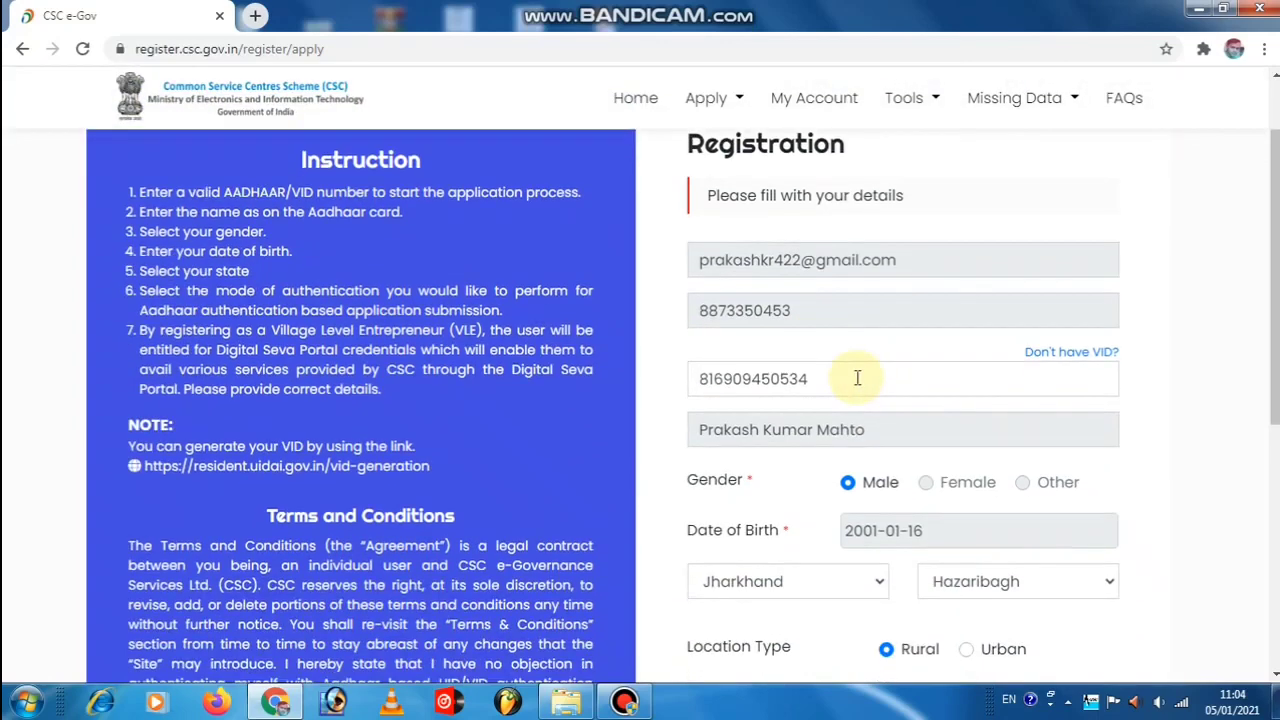
scroll(860, 375, "down", 2)
scroll(870, 360, "down", 1)
scroll(887, 370, "down", 1)
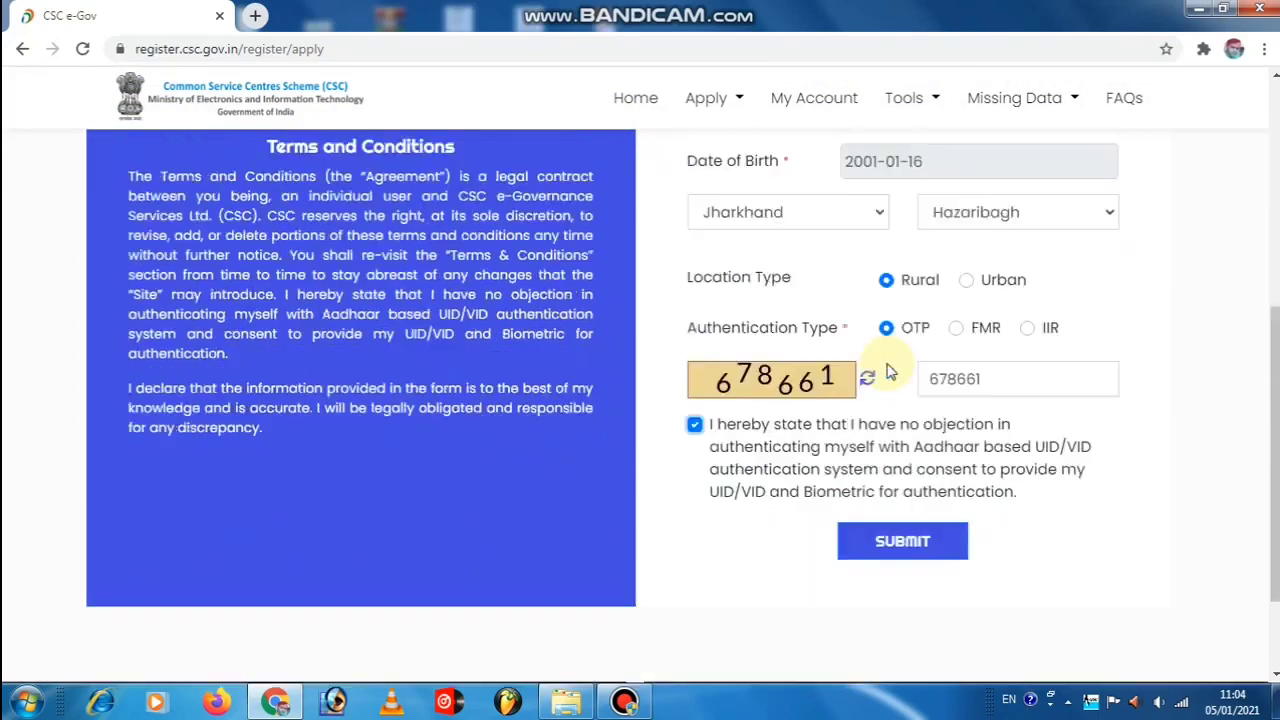
scroll(918, 376, "up", 3)
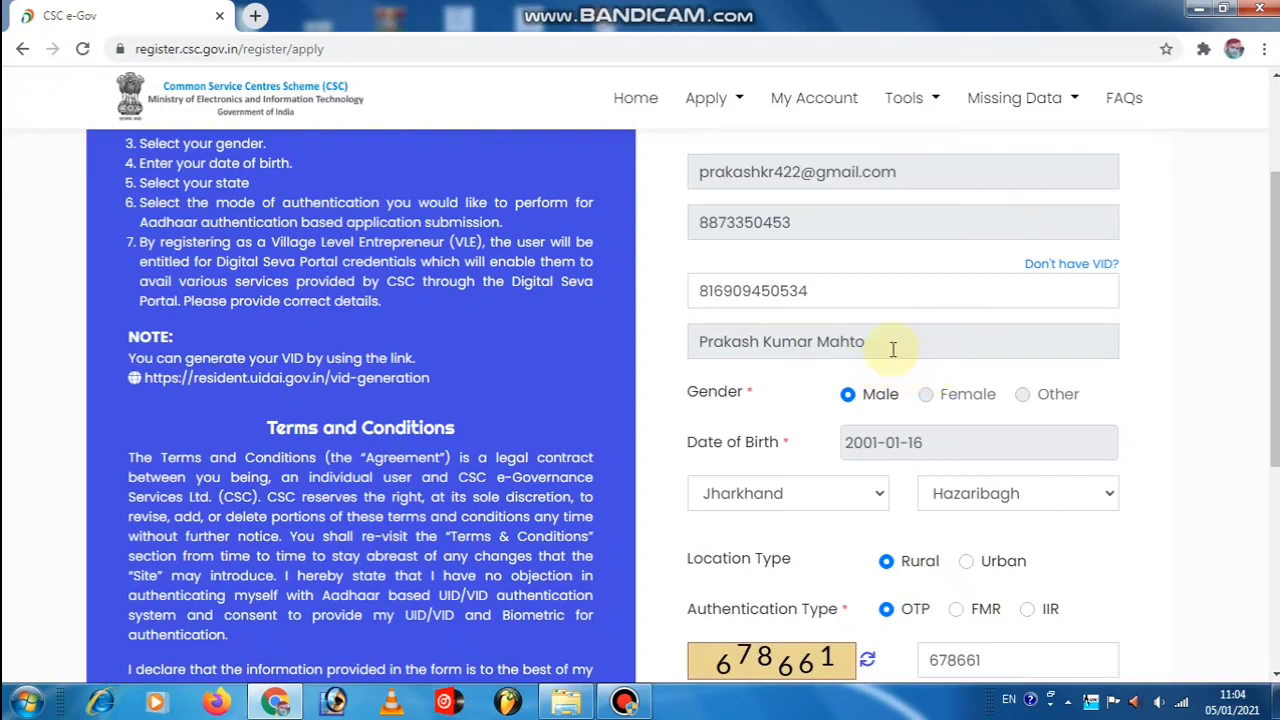
Replace the mistyped Aadhaar/VID number with the corrected one and submit the details.
left_click(840, 290)
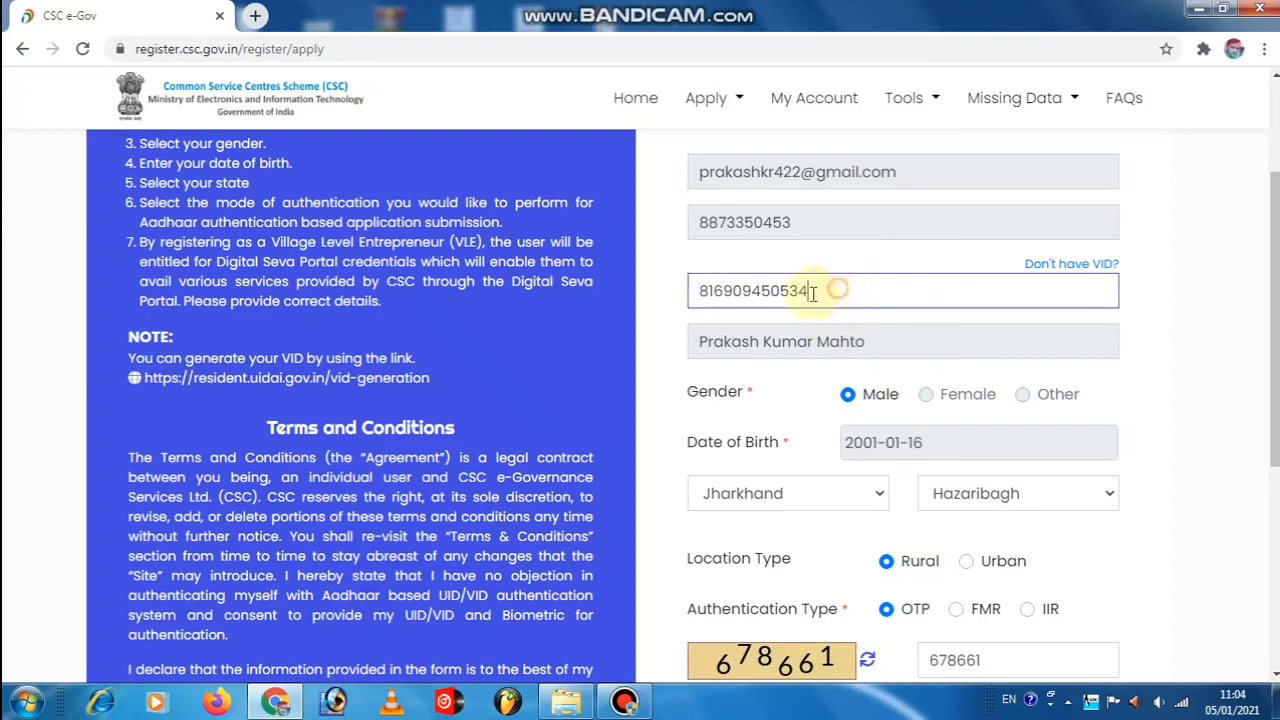
left_click_drag(813, 292, 615, 296)
key("BackSpace")
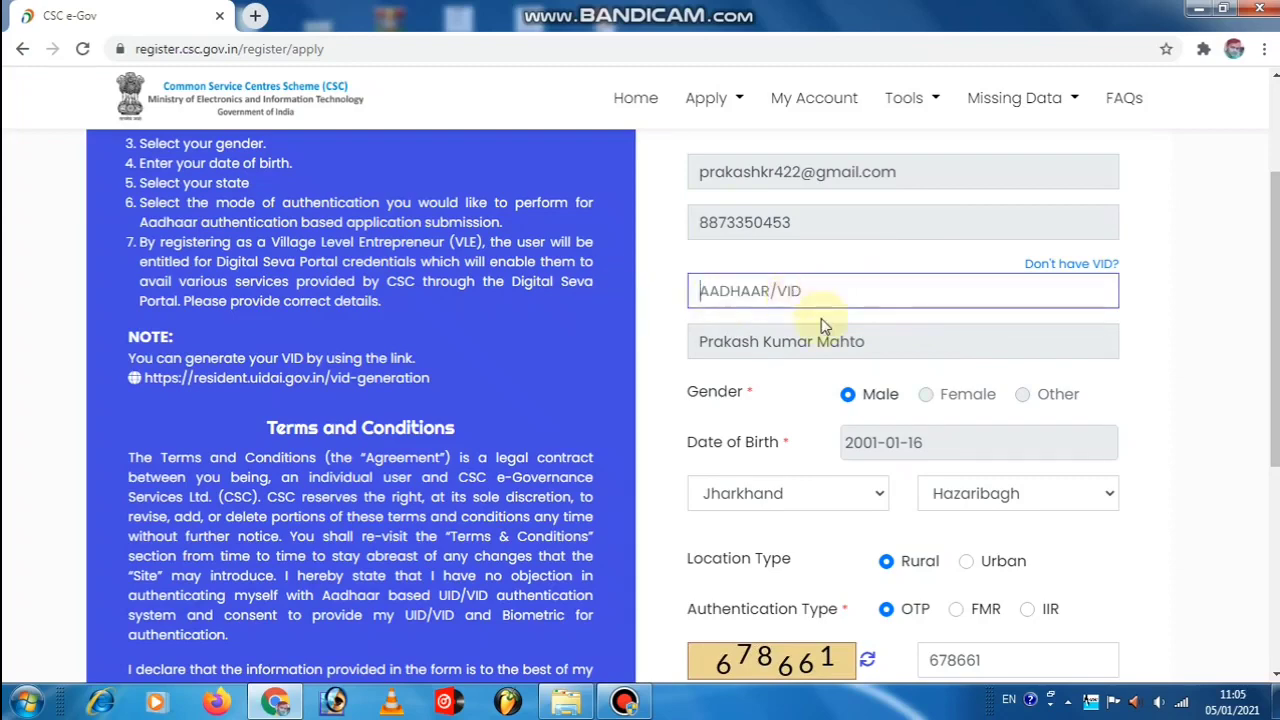
key("ctrl+v")
scroll(771, 443, "down", 5)
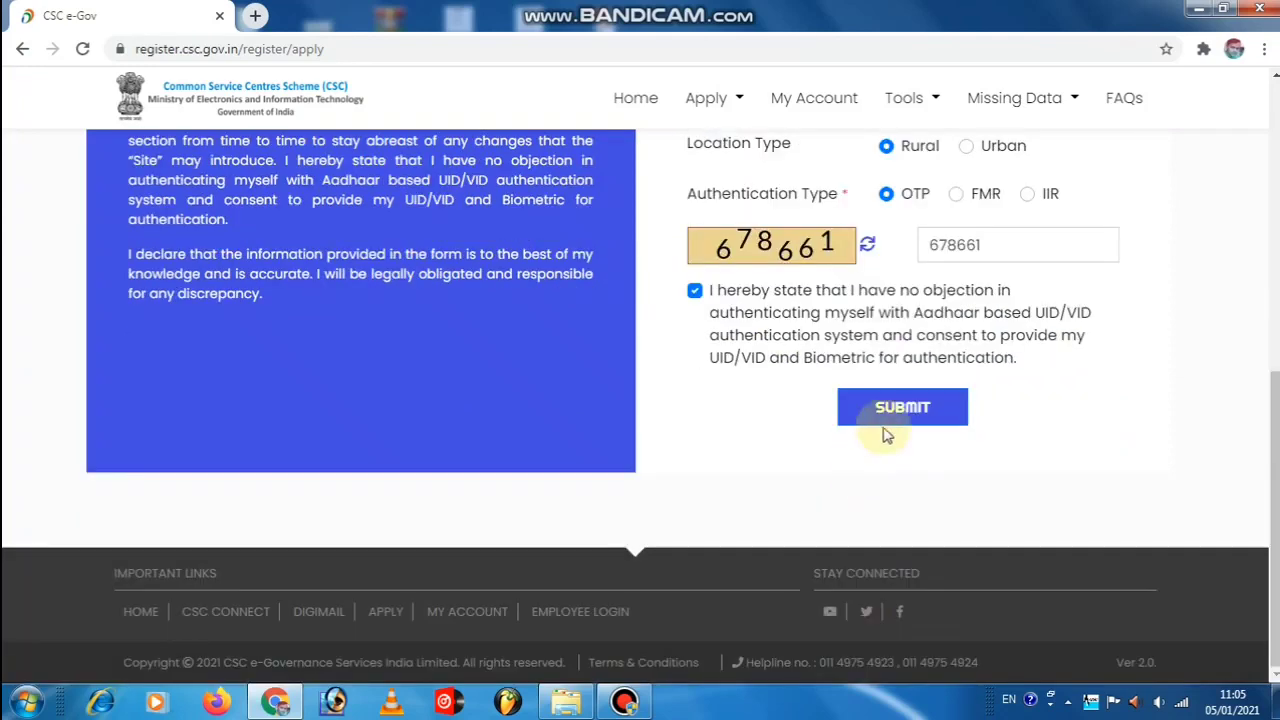
left_click(892, 433)
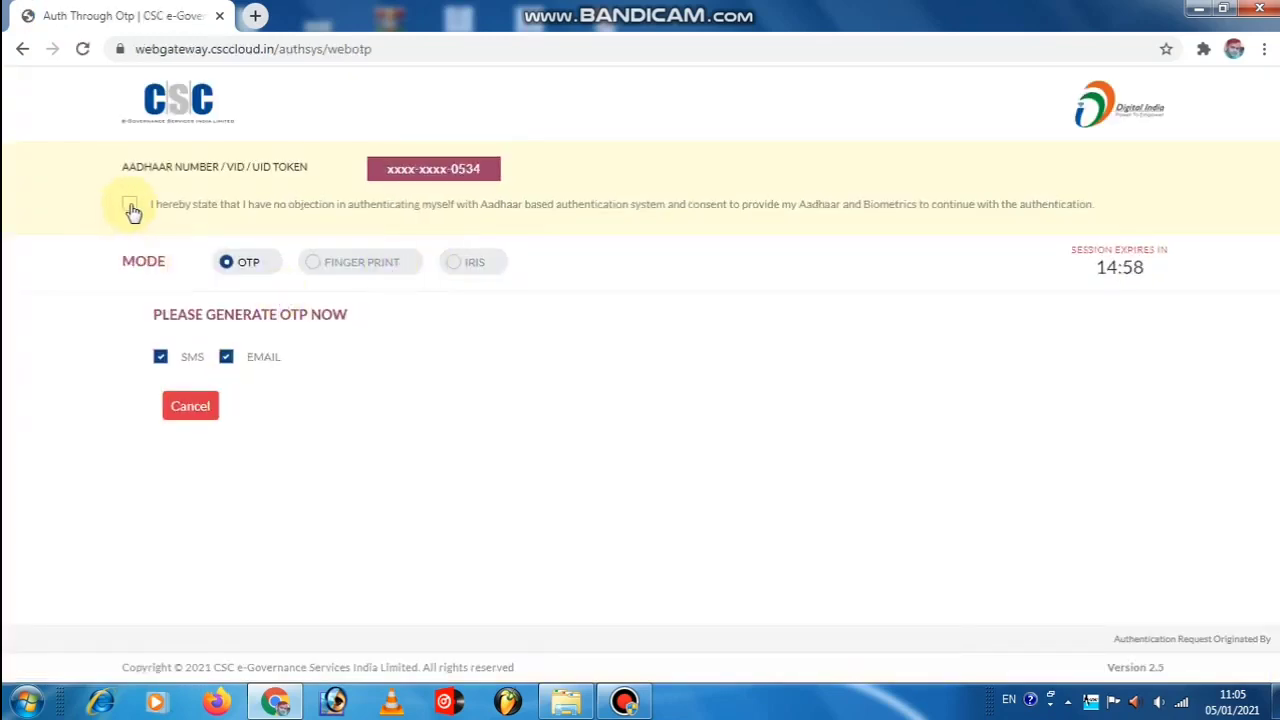
Accept consent, generate an Aadhaar OTP by SMS and email, enter it and validate it.
left_click(130, 206)
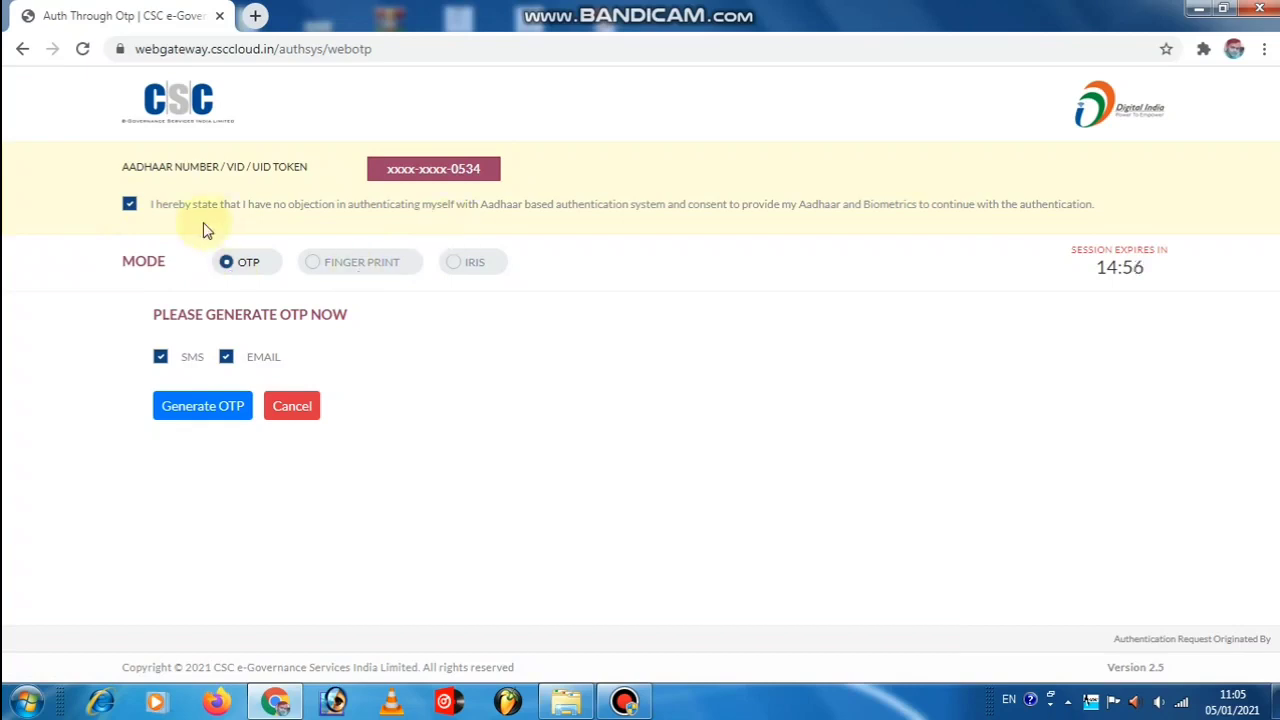
left_click(205, 408)
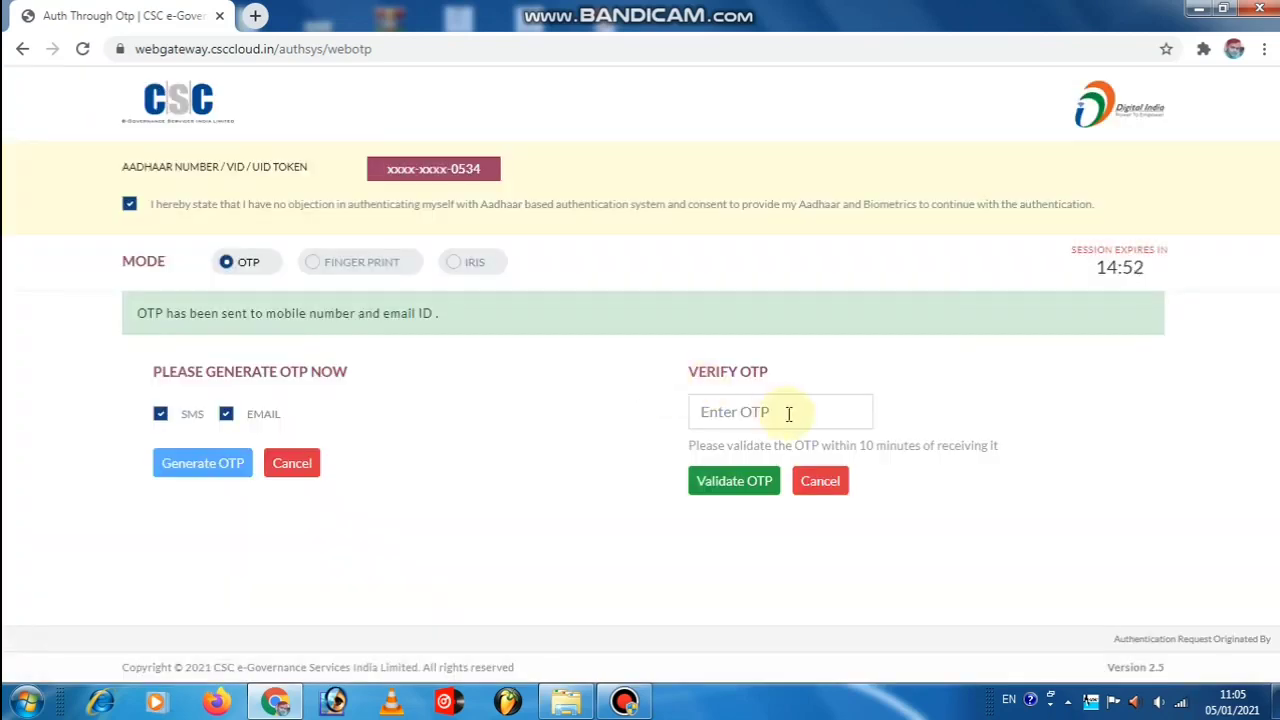
left_click(767, 413)
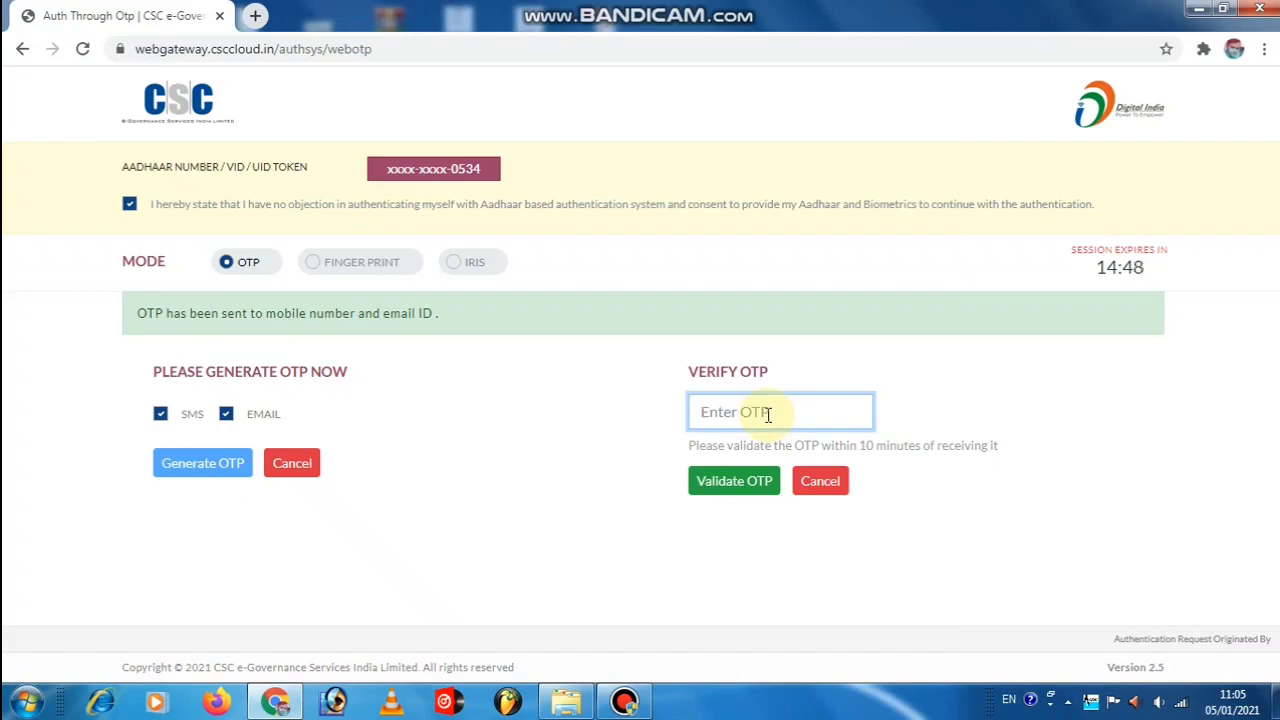
type("9")
left_click(731, 480)
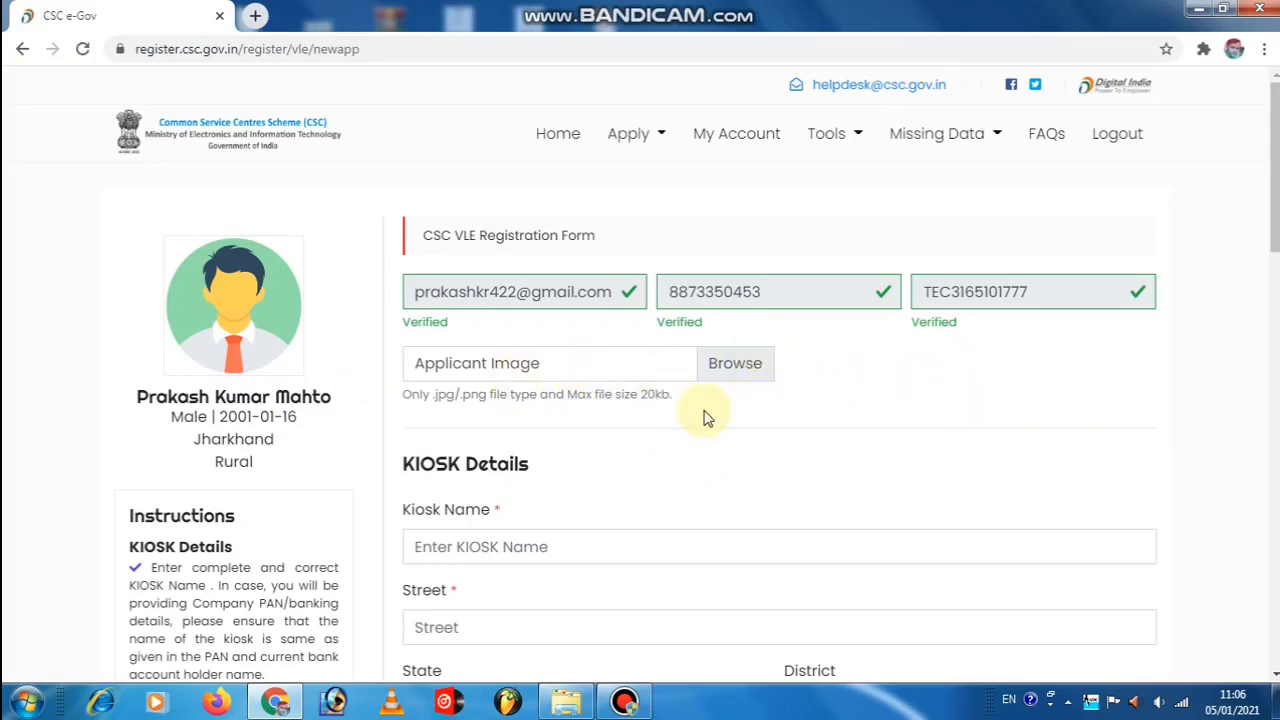
Scroll the CSC VLE Registration Form to review the individual PAN section, verified with 100% name match.
scroll(715, 410, "down", 5)
scroll(724, 405, "down", 8)
scroll(517, 543, "down", 7)
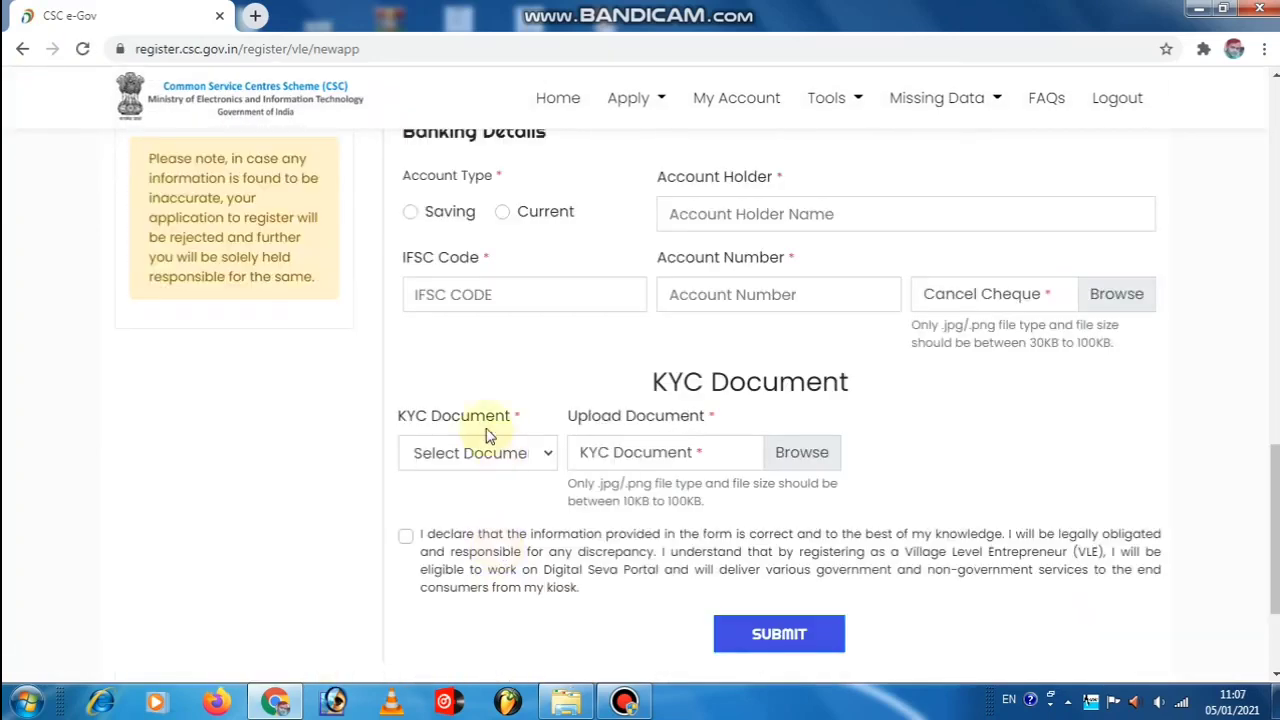
scroll(490, 425, "up", 6)
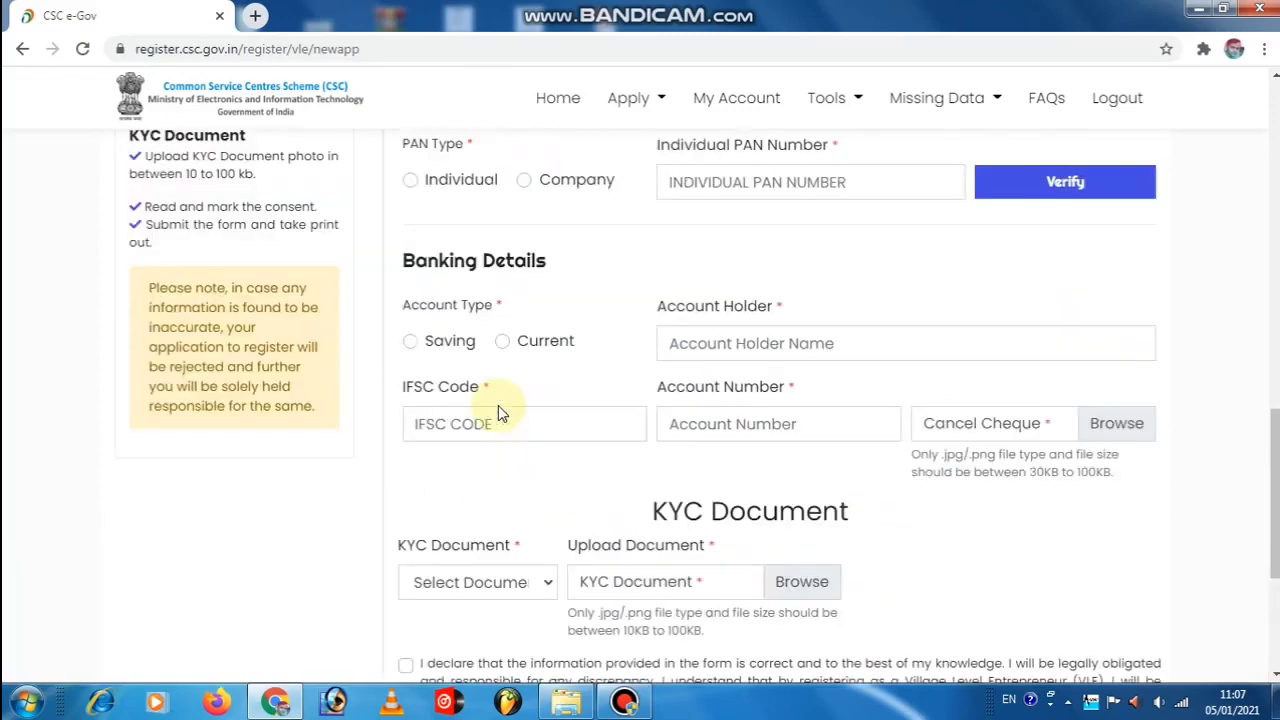
scroll(500, 412, "up", 8)
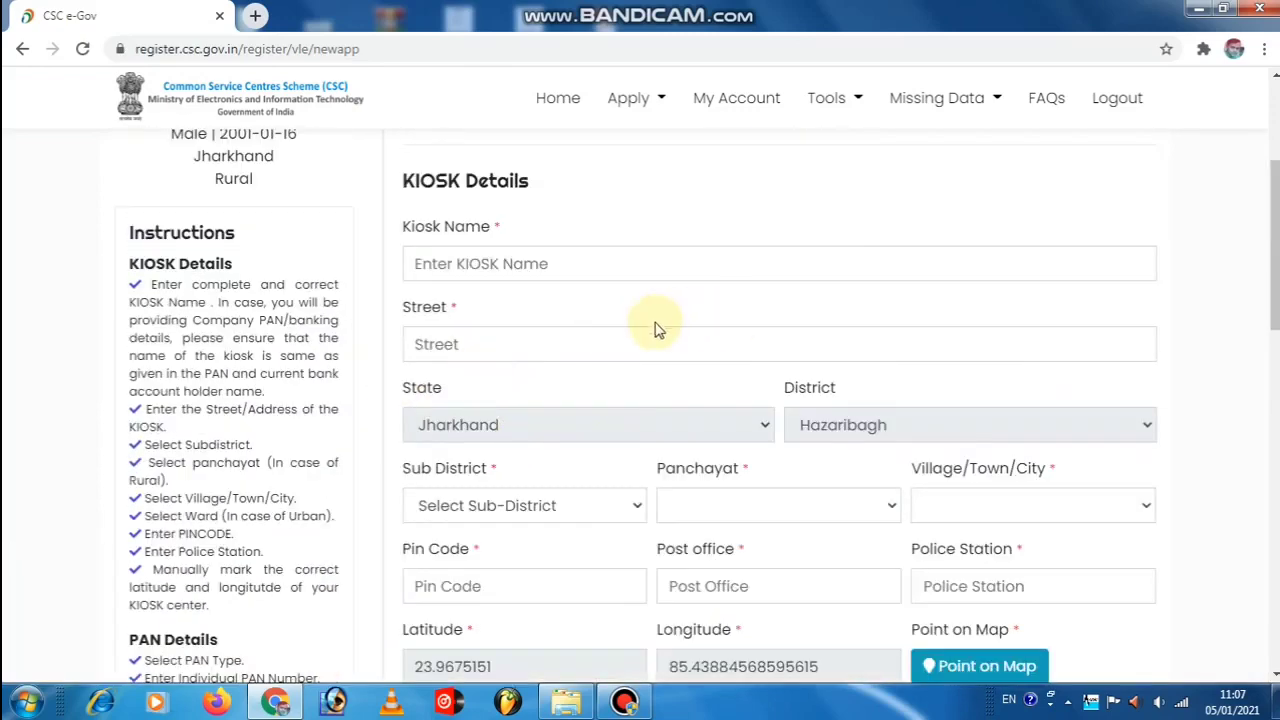
scroll(654, 329, "up", 3)
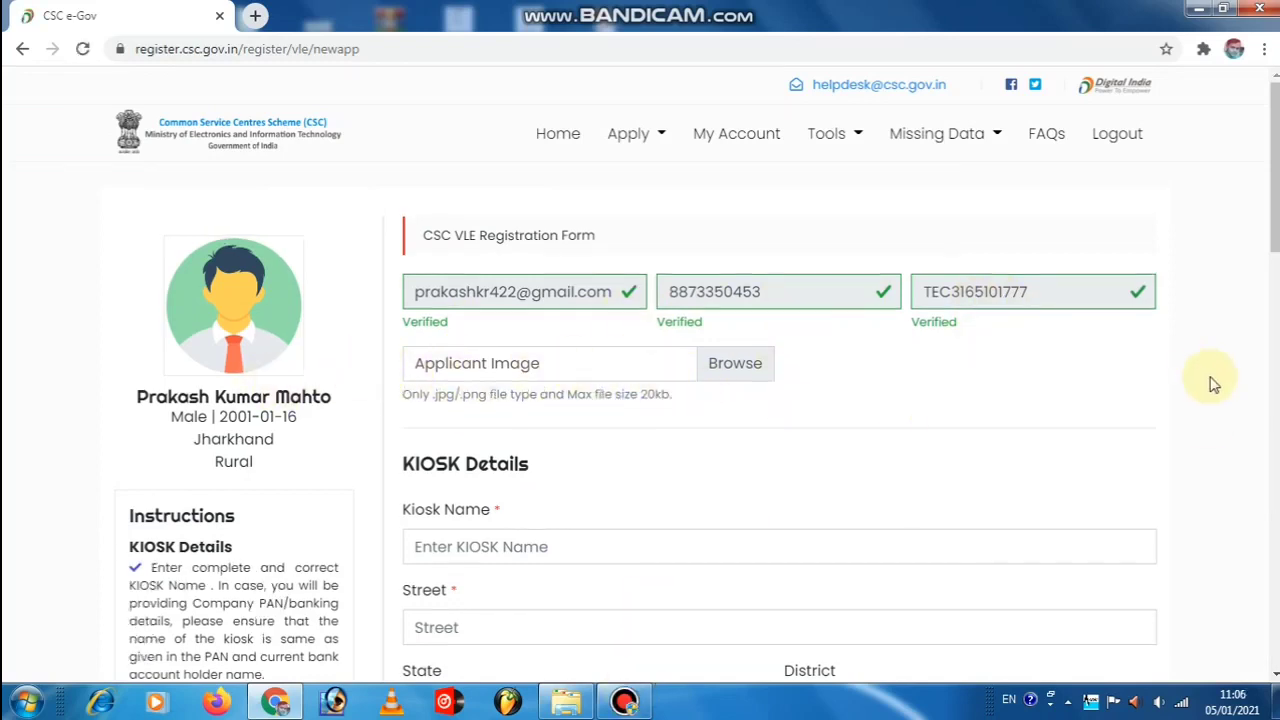
scroll(706, 417, "down", 10)
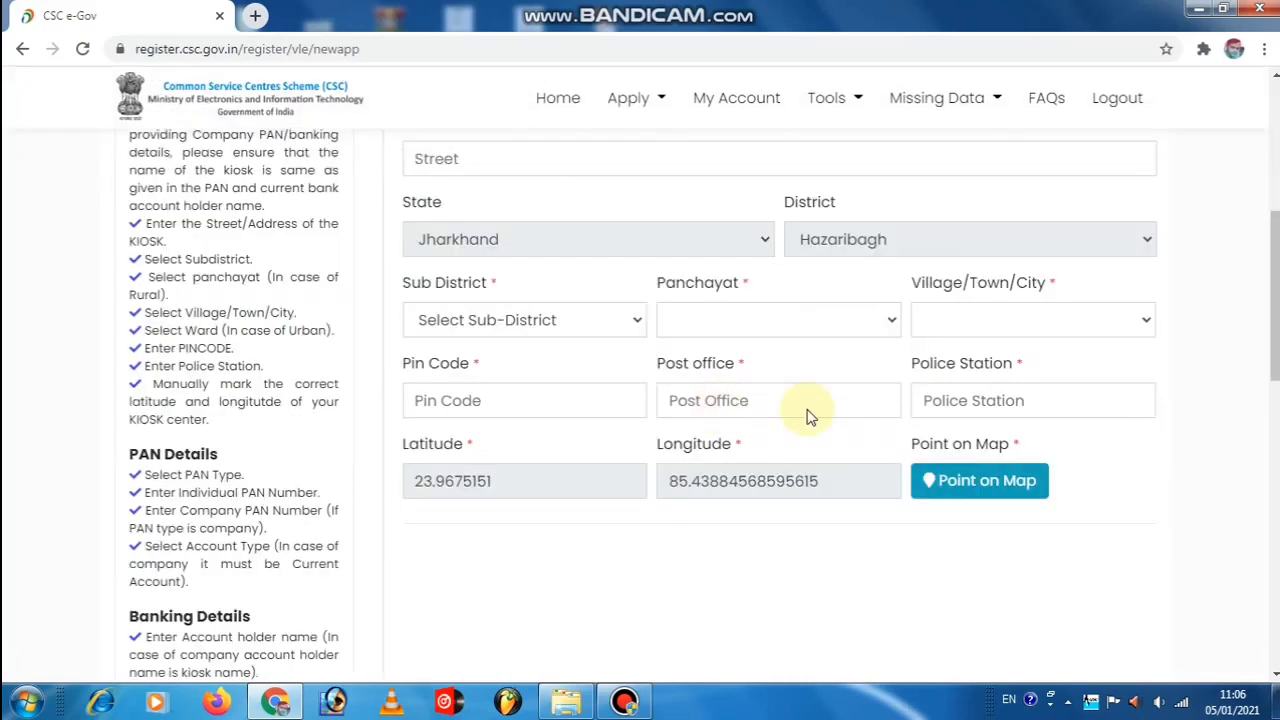
scroll(512, 560, "down", 8)
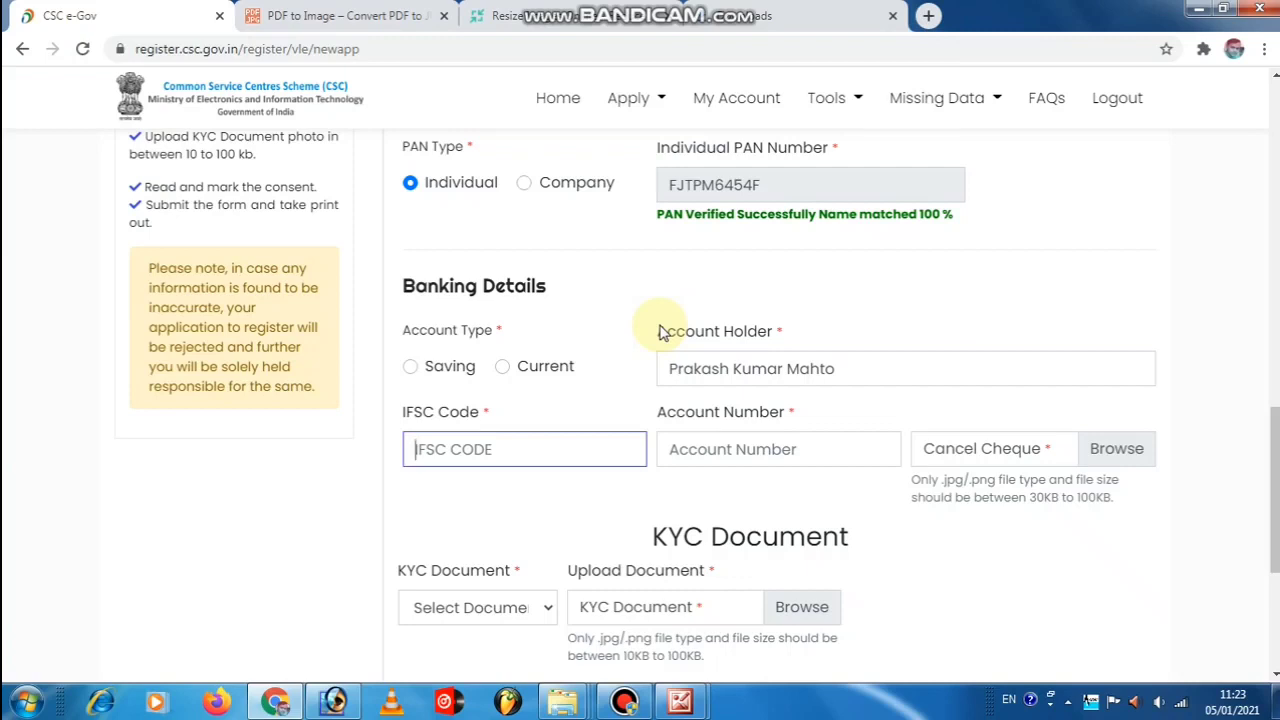
Paste IFSC code BKID0004986 to load Bank of India Nawada branch, then enter the account number.
type("BKID000498")
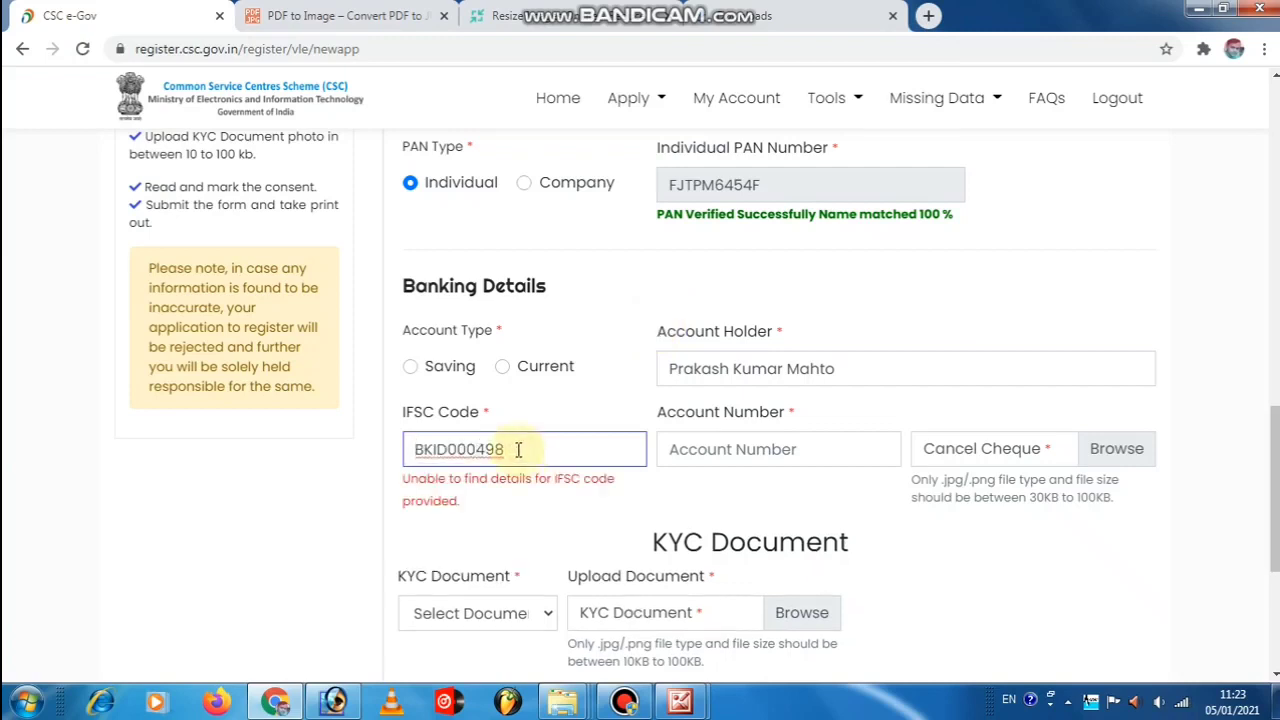
type("6")
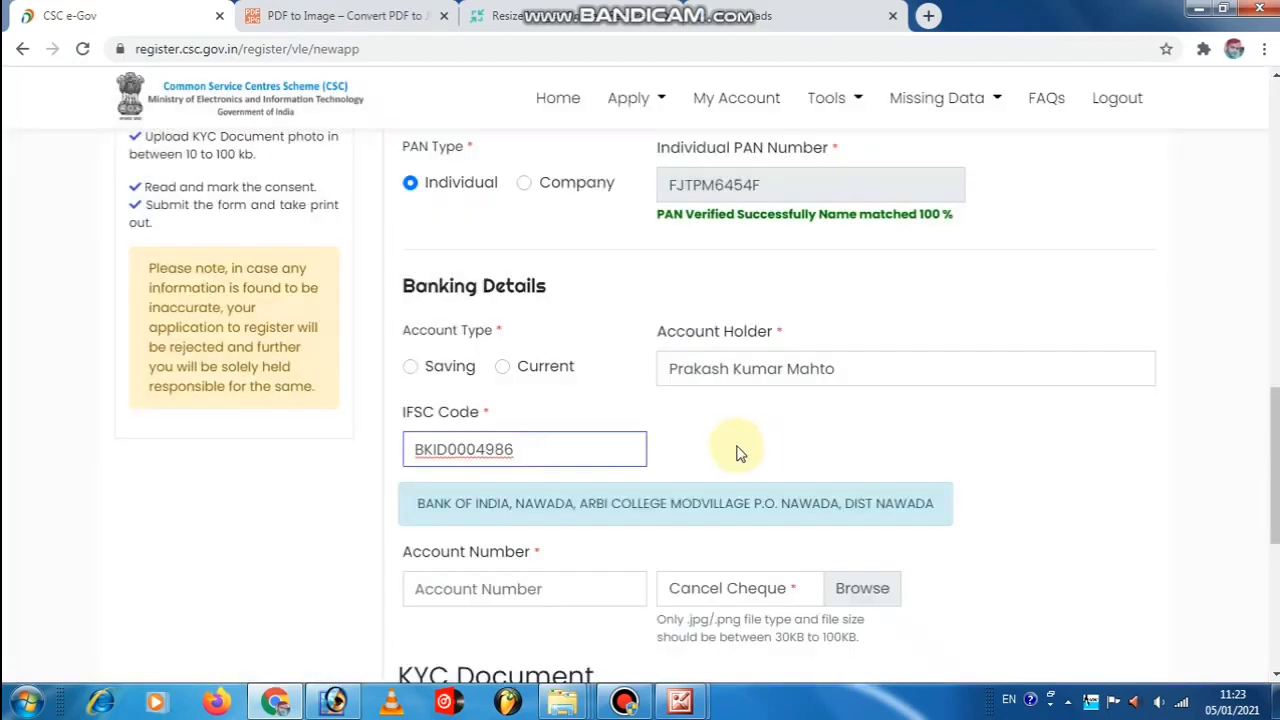
scroll(515, 465, "down", 1)
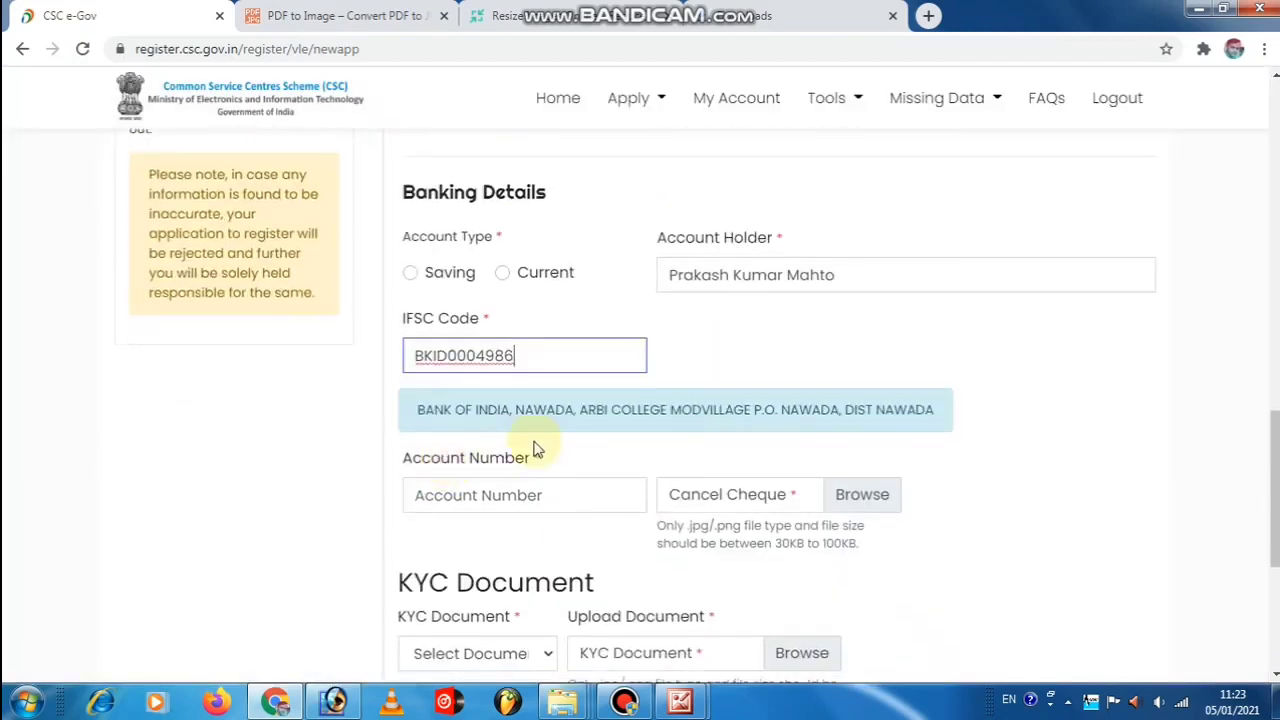
left_click(489, 493)
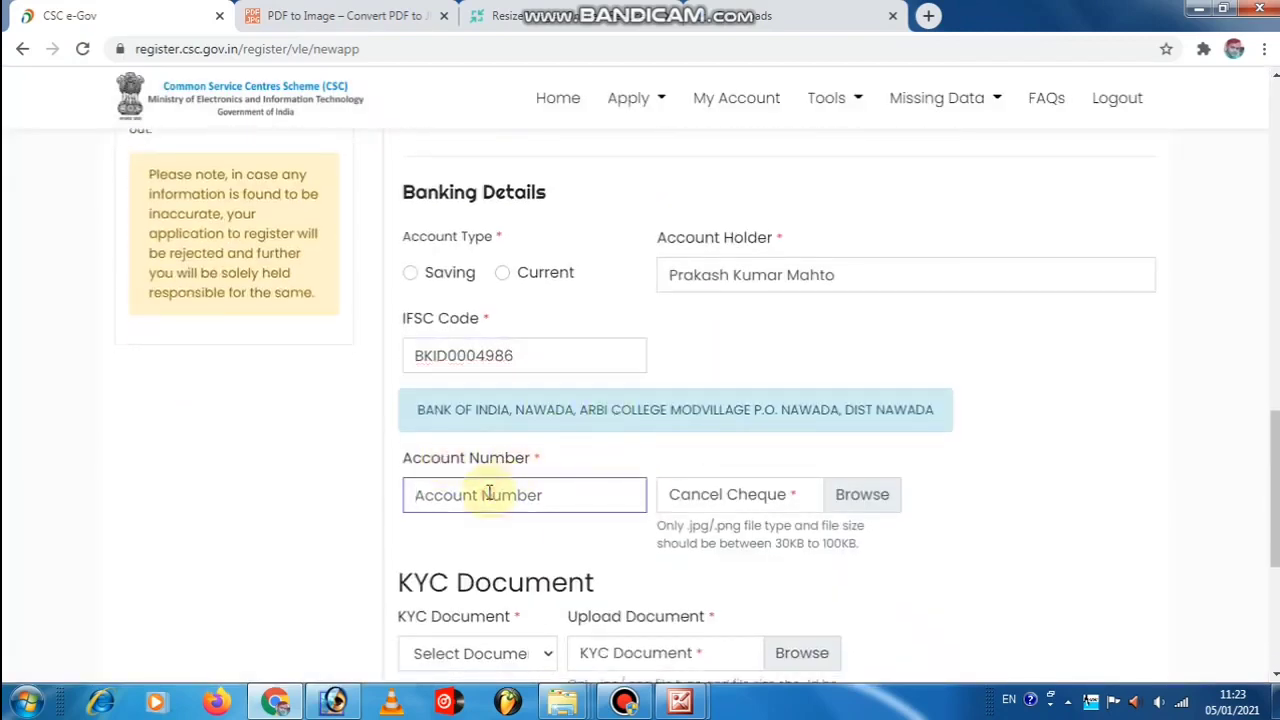
scroll(489, 493, "down", 1)
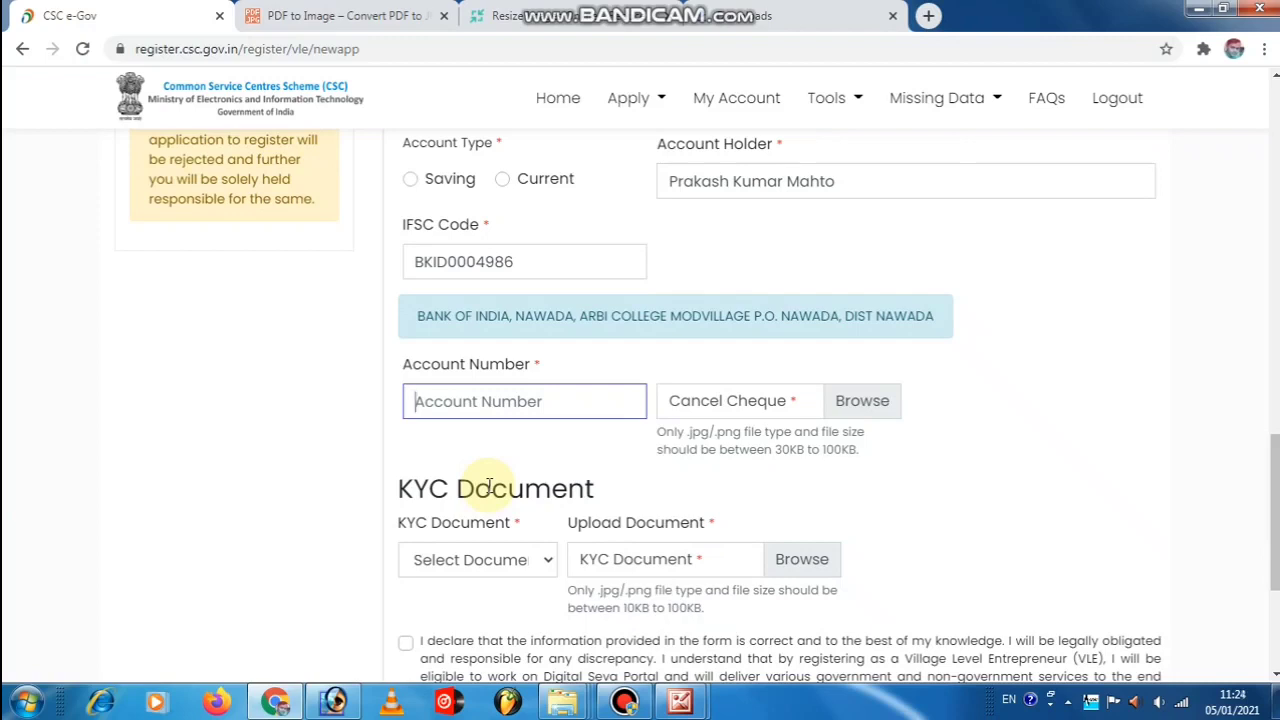
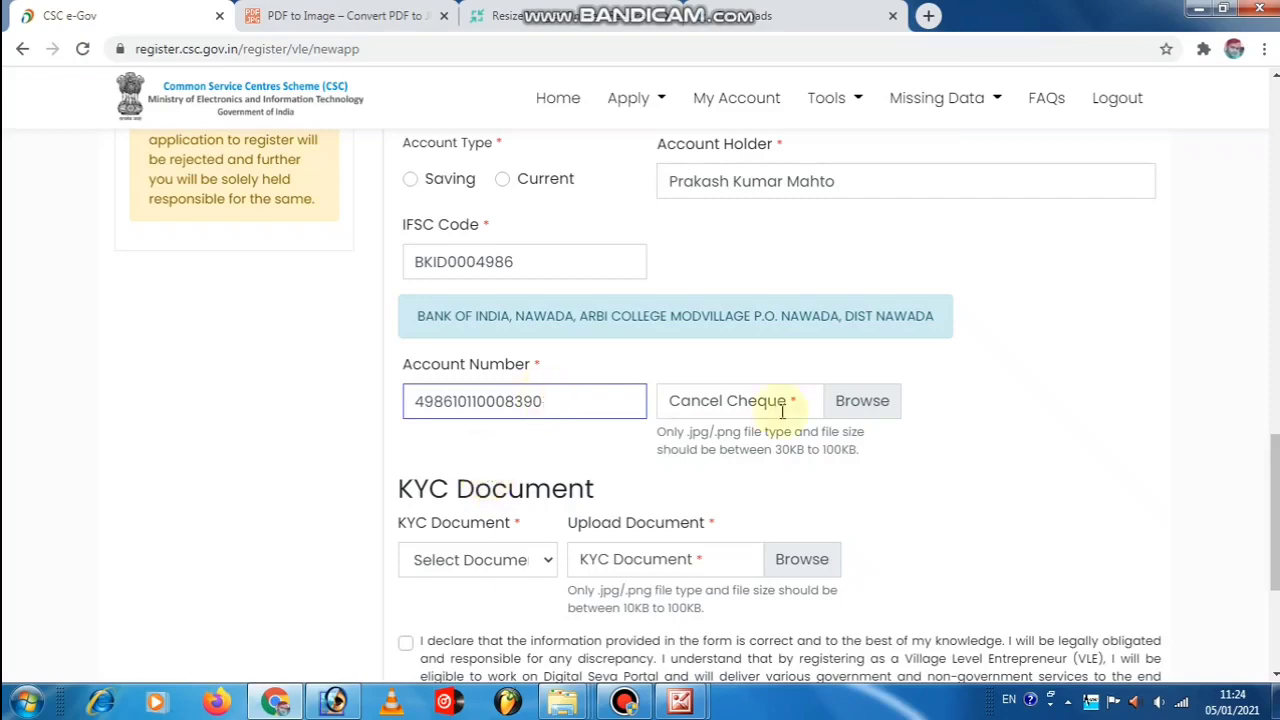
scroll(774, 404, "up", 7)
scroll(774, 404, "up", 8)
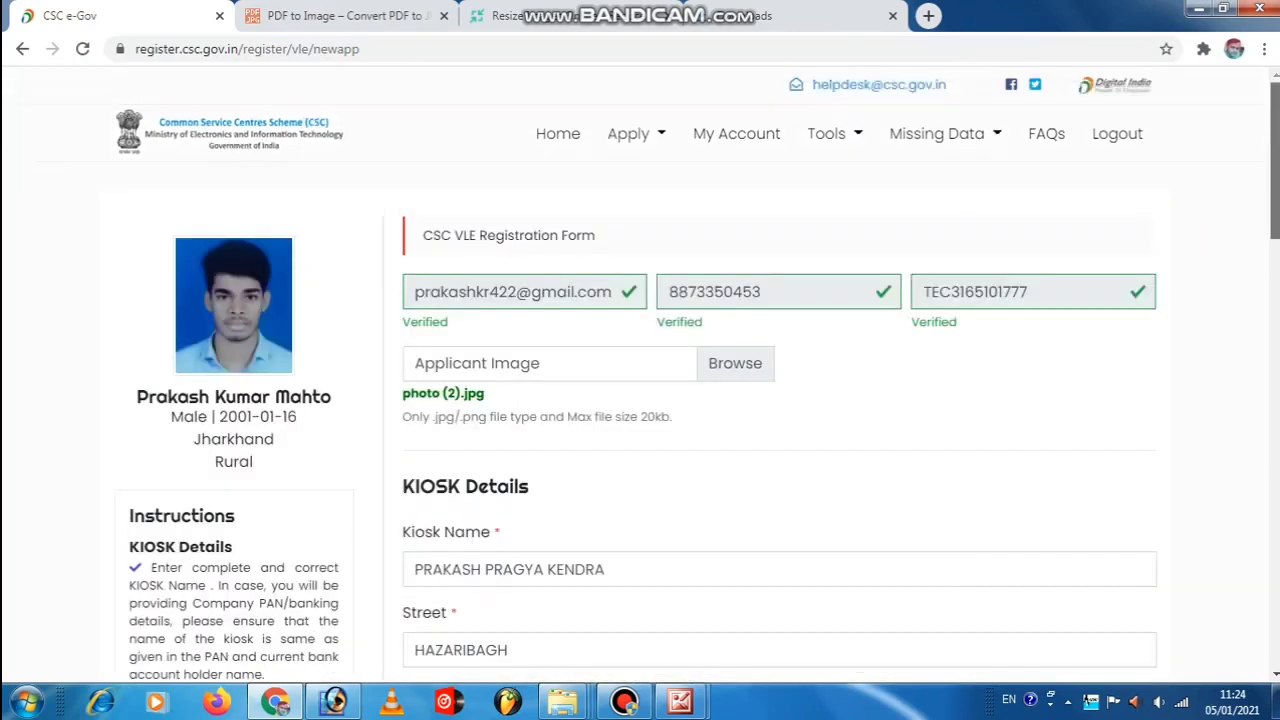
scroll(524, 432, "down", 10)
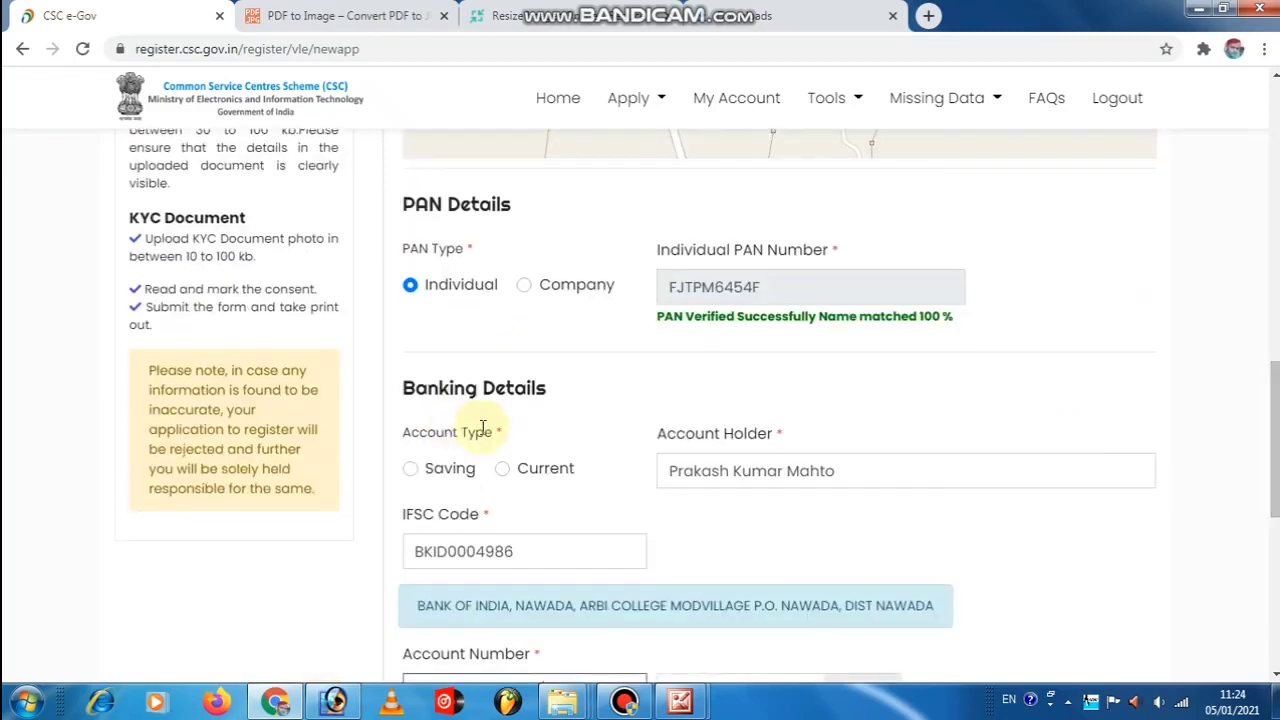
Attach the cheque image BOOK.jpg as the cancelled cheque, with Aadhaar Card as KYC document.
scroll(540, 430, "down", 2)
left_click(860, 468)
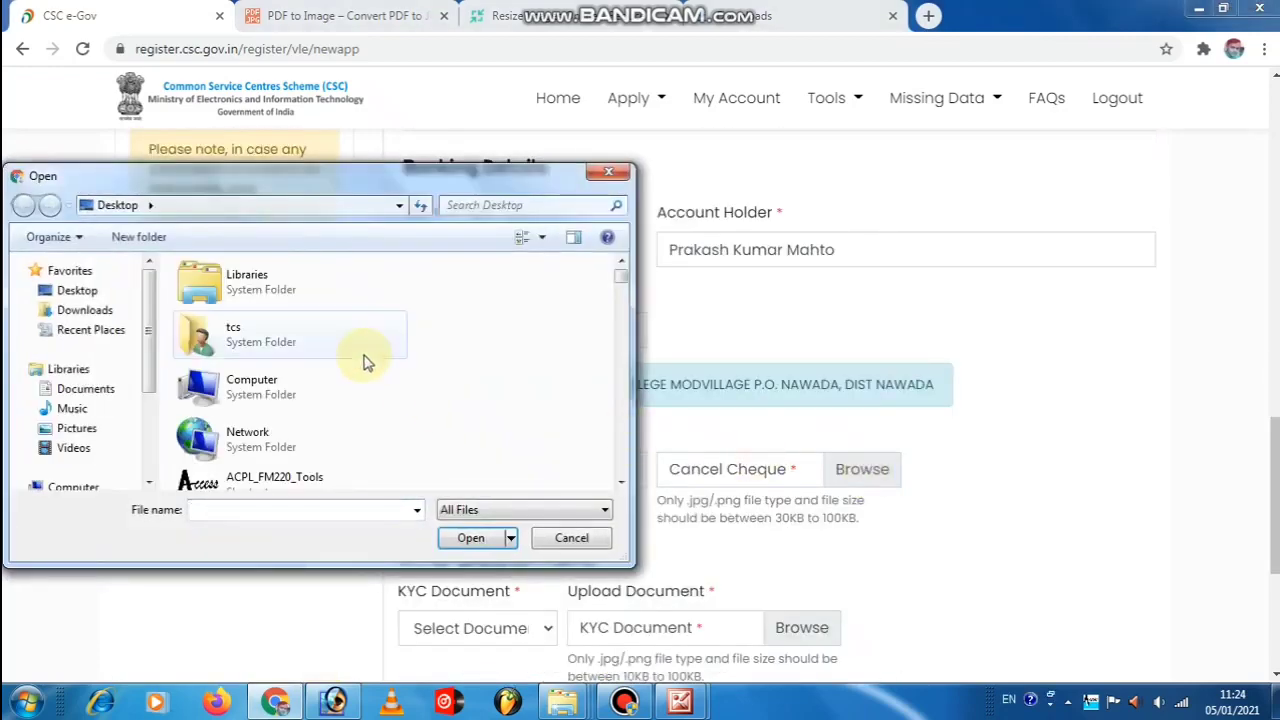
scroll(362, 358, "down", 10)
scroll(360, 362, "down", 8)
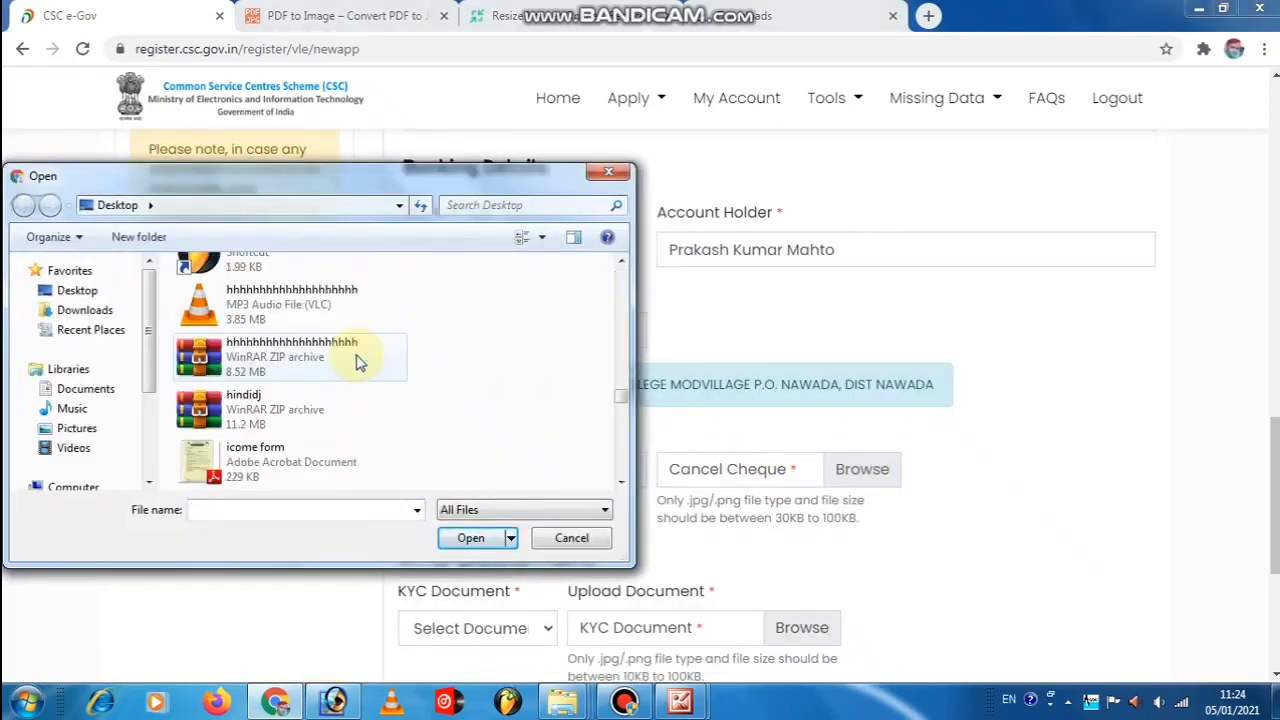
scroll(343, 350, "down", 6)
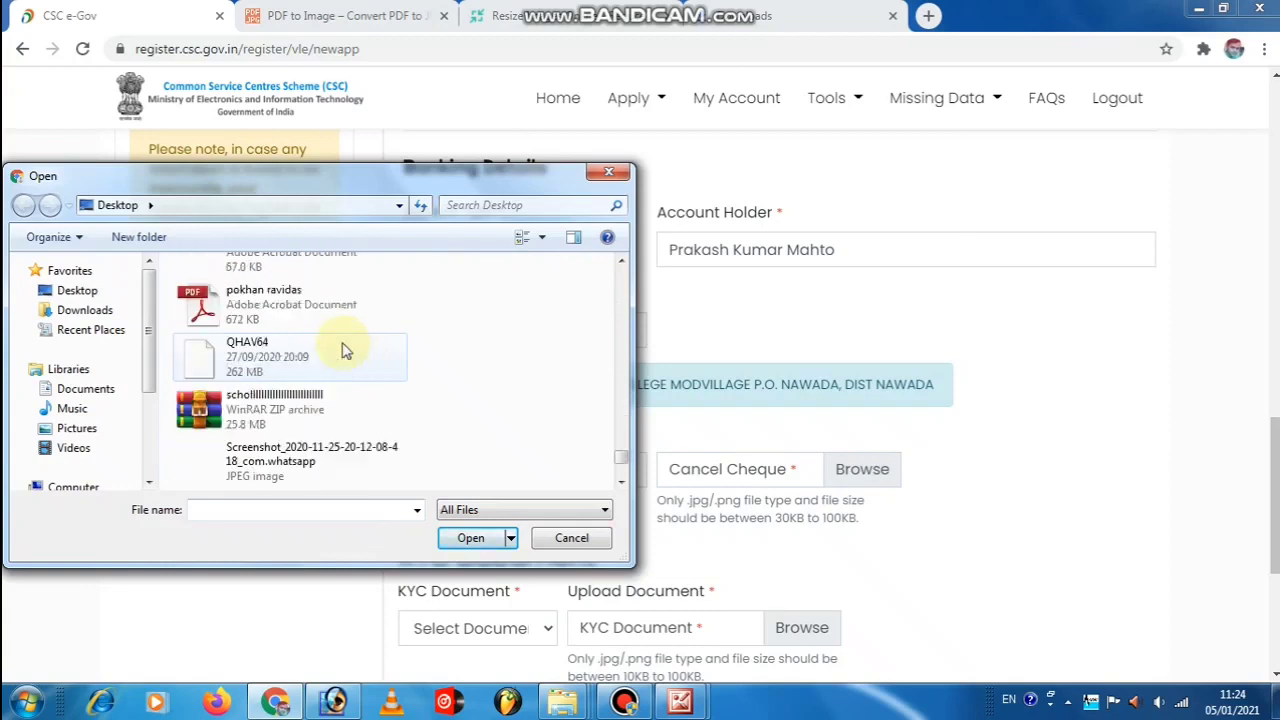
scroll(343, 350, "up", 3)
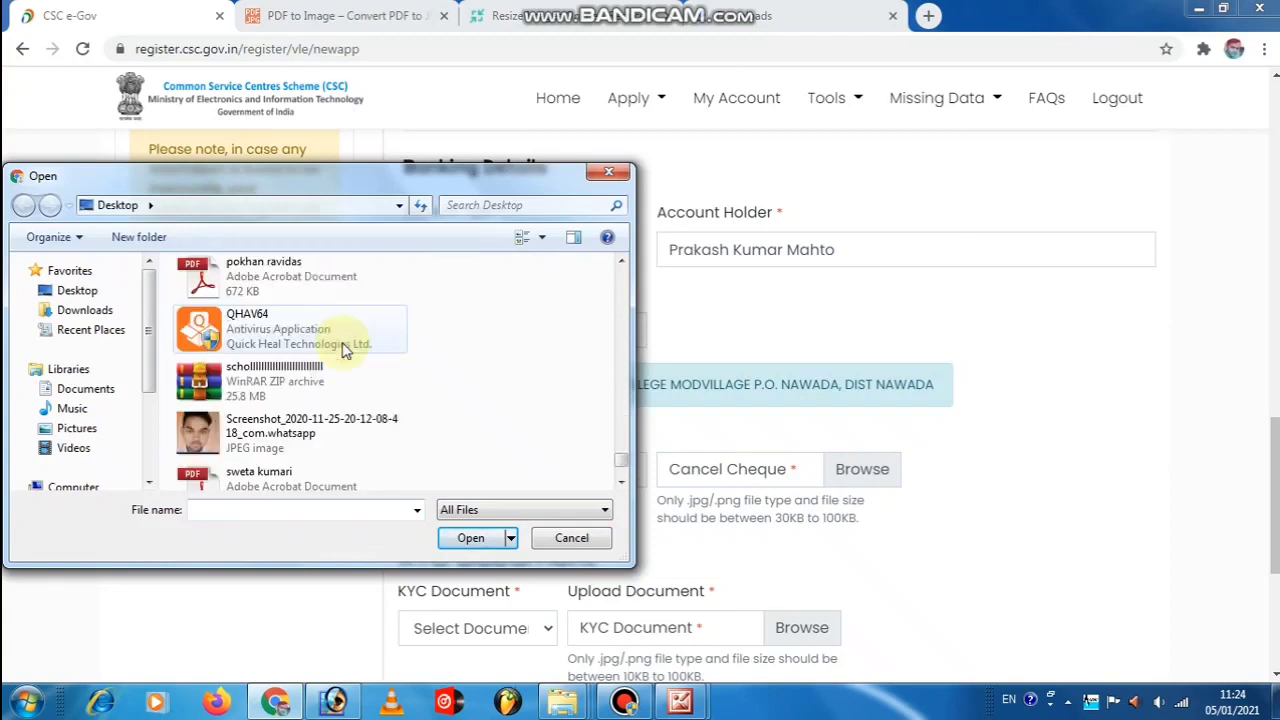
scroll(343, 350, "up", 3)
scroll(343, 350, "up", 3)
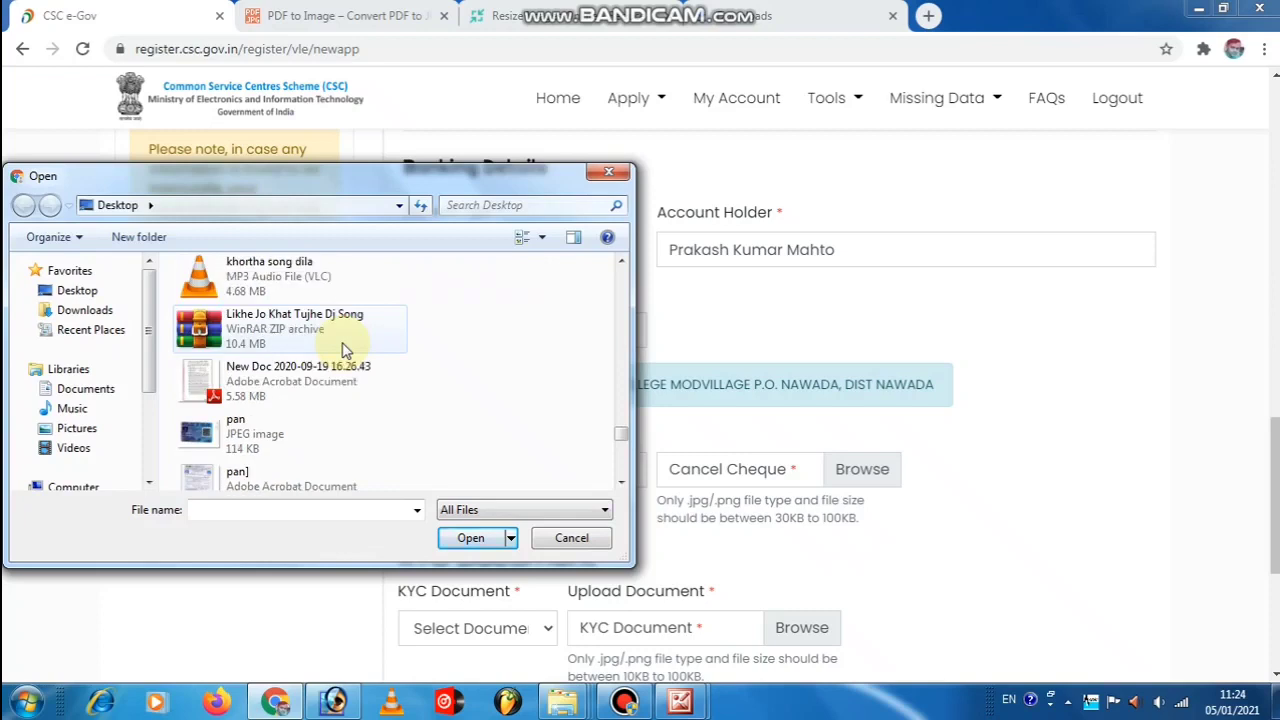
scroll(343, 350, "up", 3)
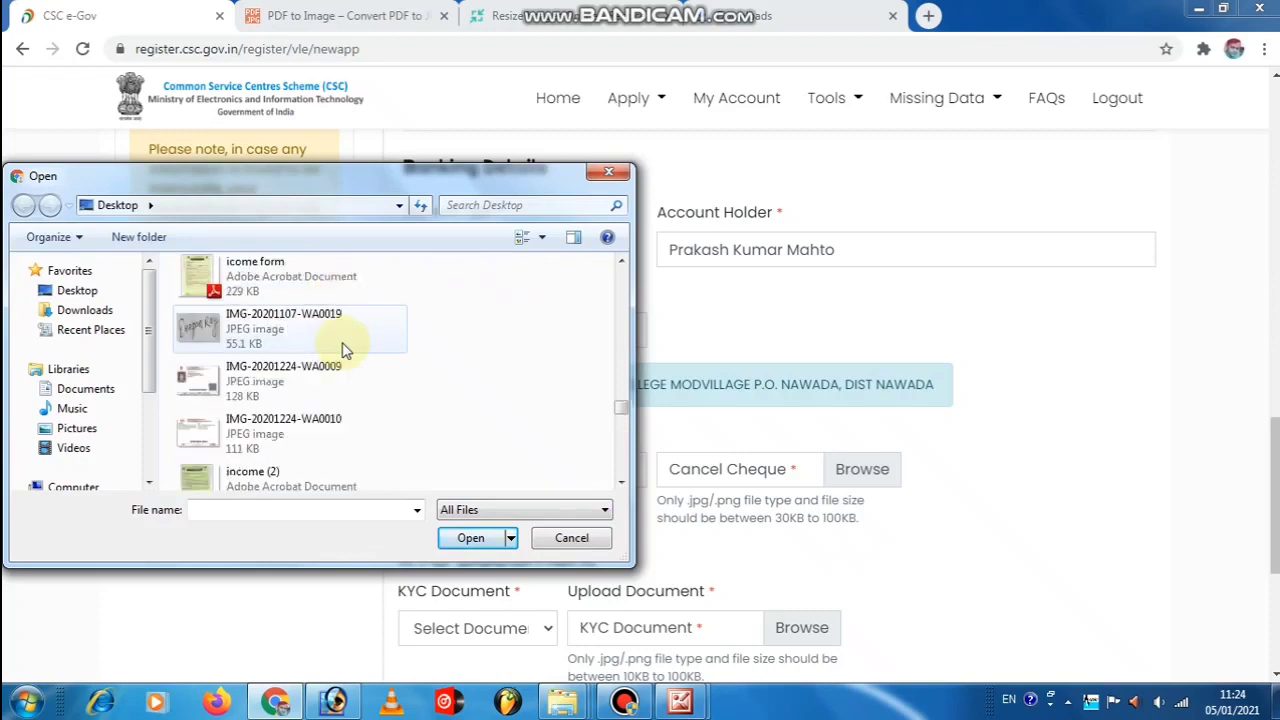
scroll(343, 350, "up", 3)
scroll(343, 350, "up", 9)
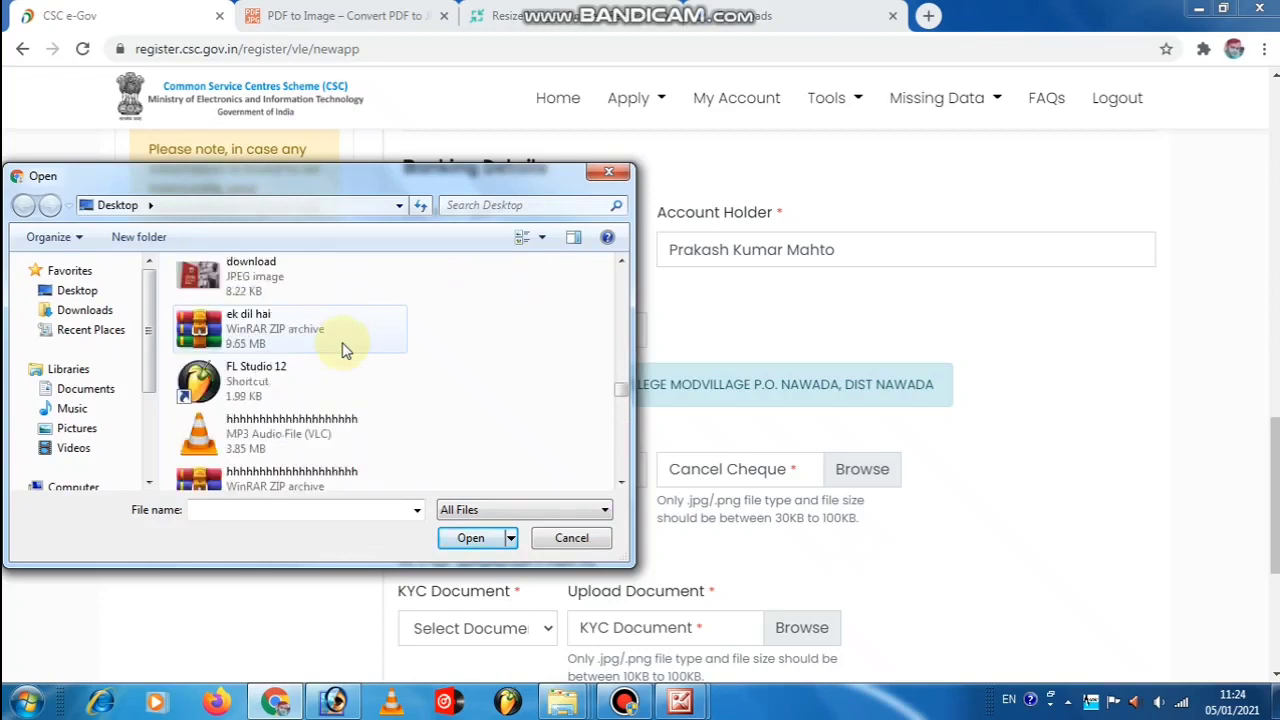
scroll(343, 350, "up", 3)
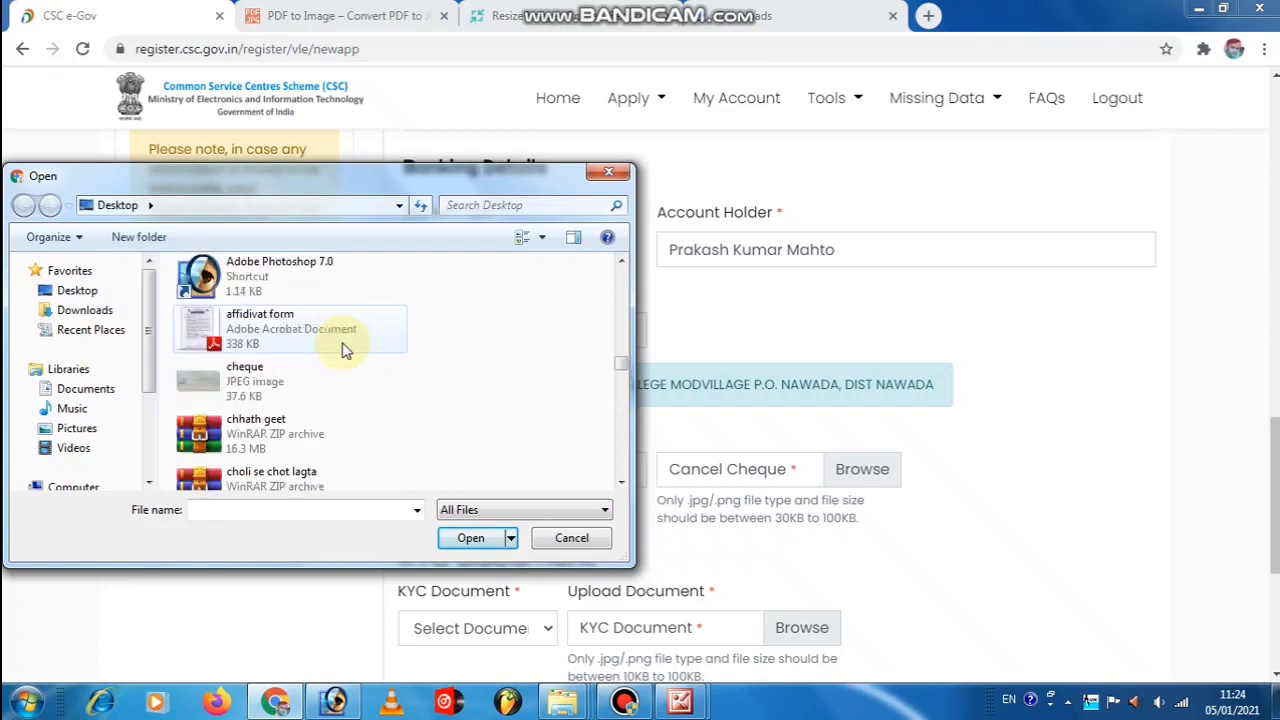
left_click(262, 384)
double_click(258, 384)
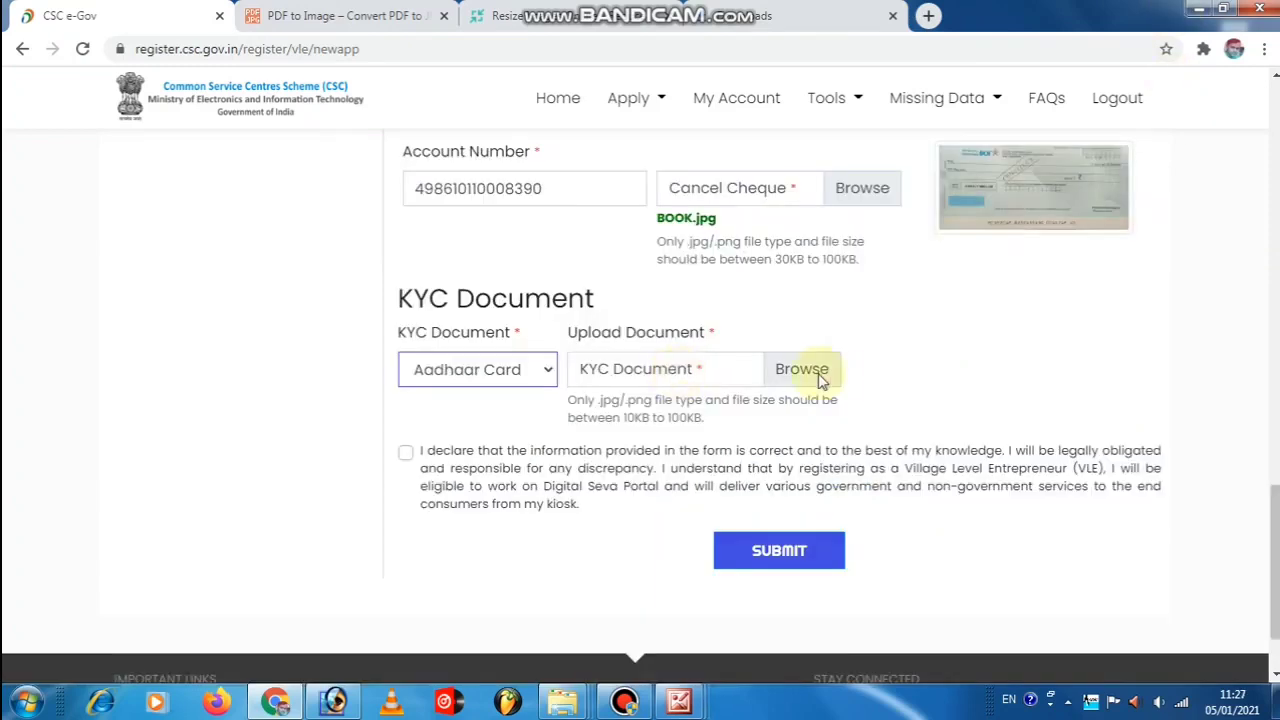
left_click(813, 372)
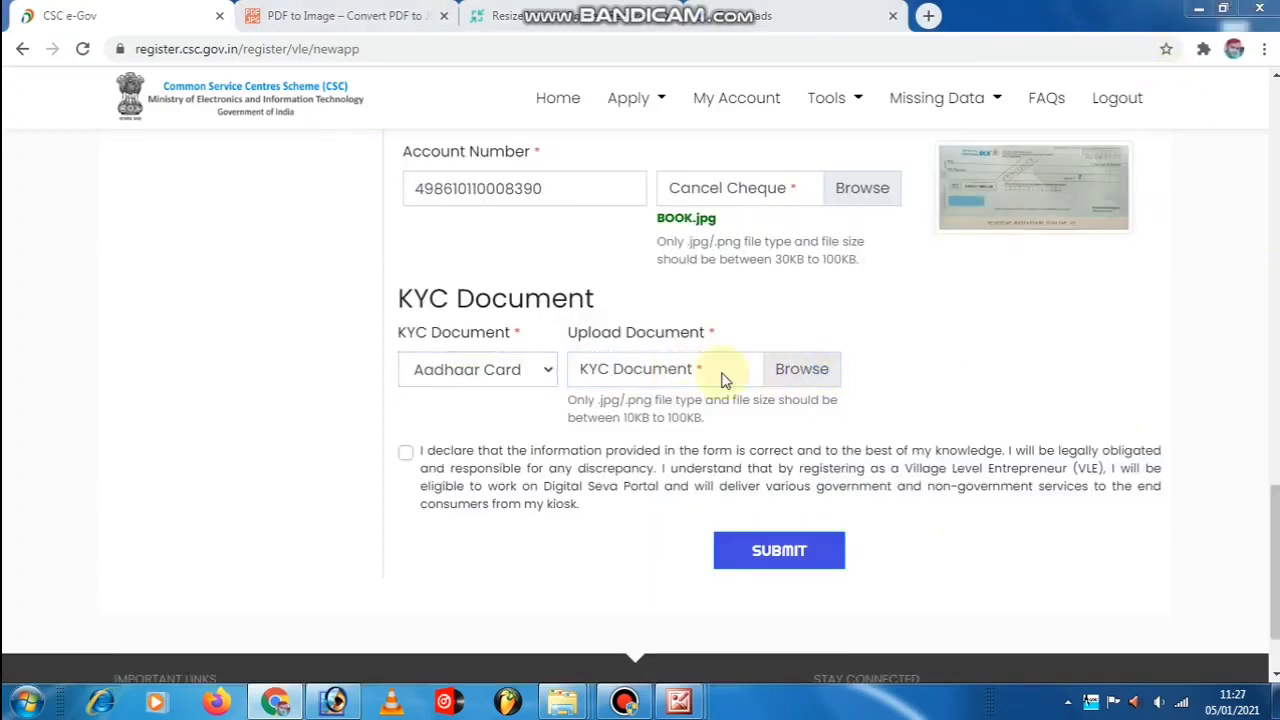
Reopen the KYC document file picker and attach an Aadhaar image as the KYC document.
scroll(405, 350, "down", 10)
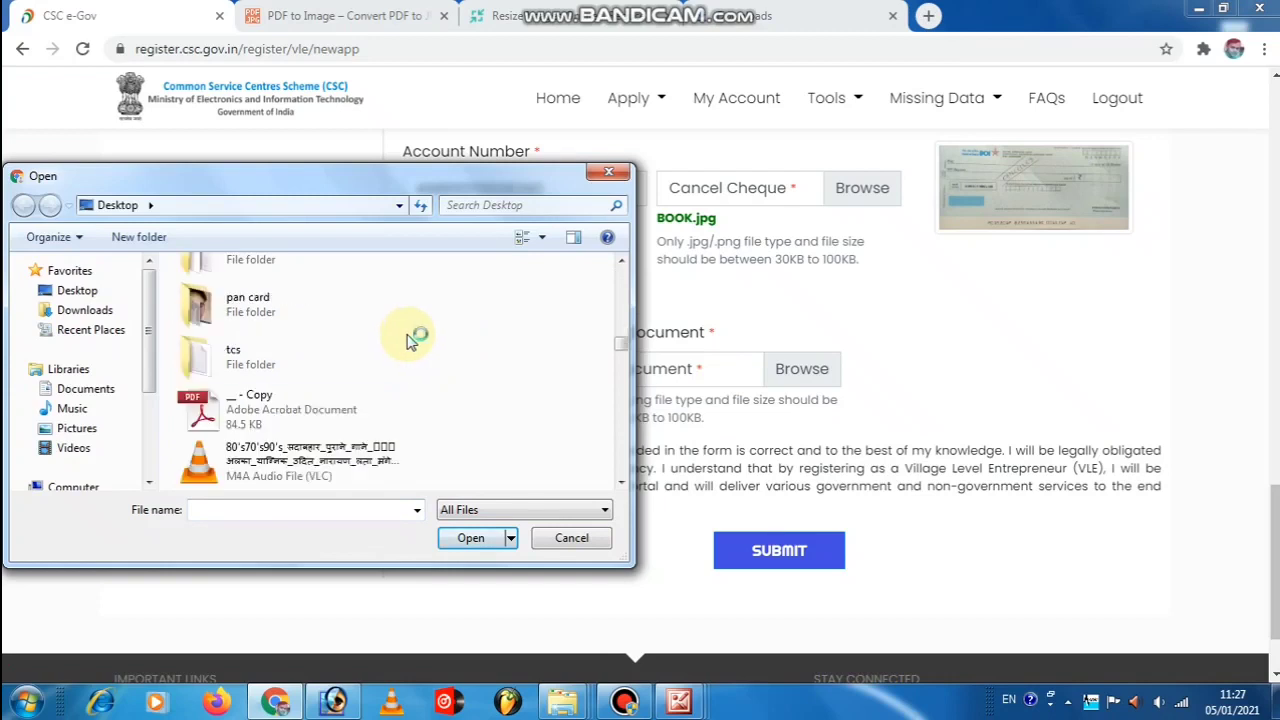
scroll(405, 343, "up", 1)
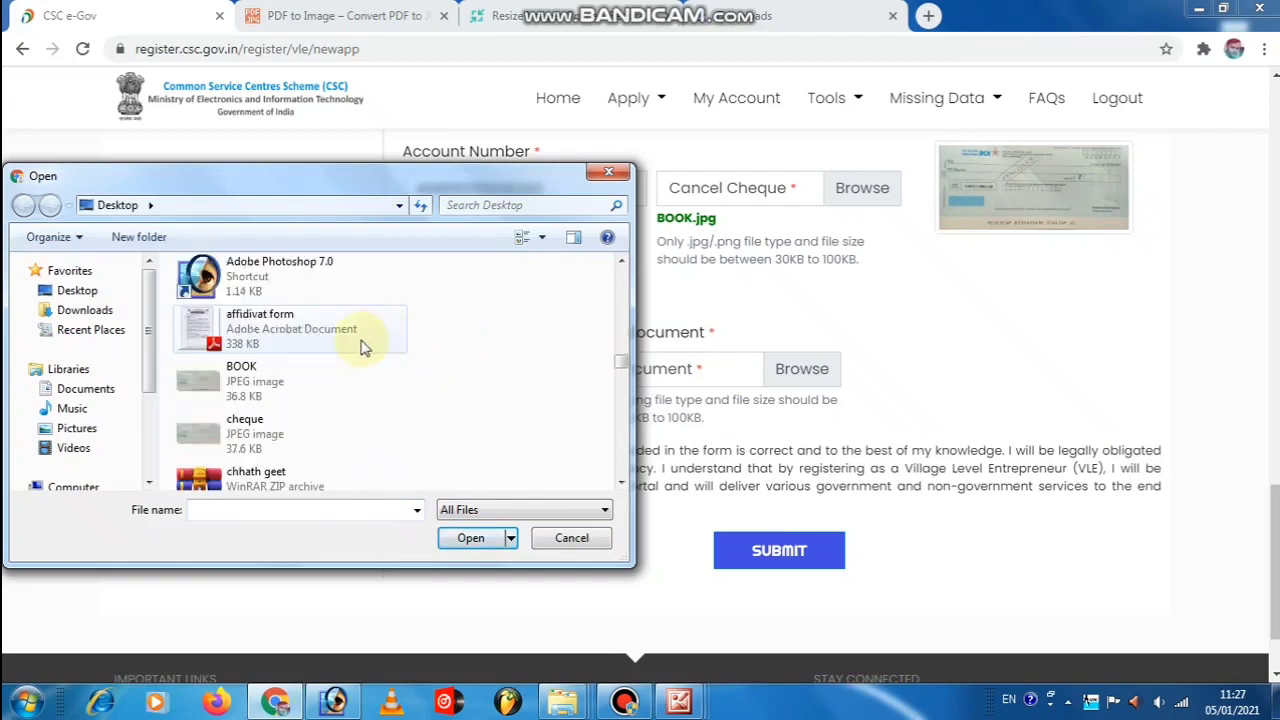
scroll(350, 349, "down", 1)
scroll(350, 349, "down", 4)
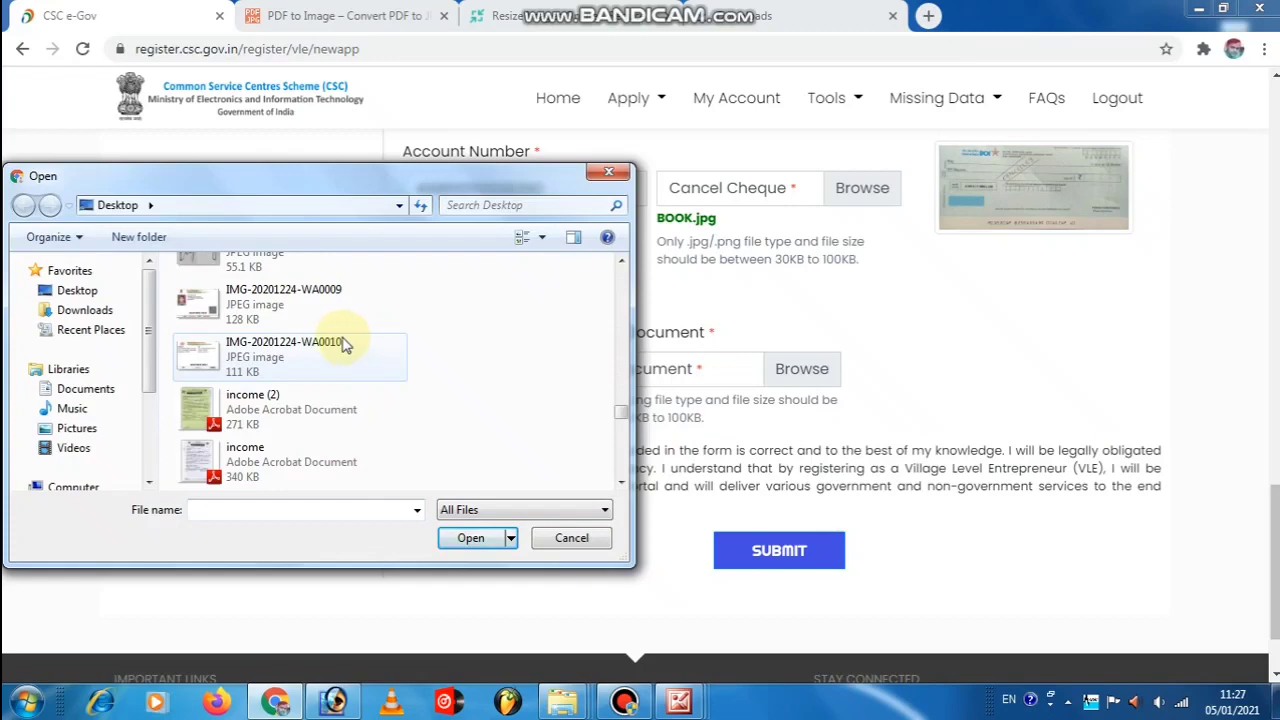
scroll(345, 343, "up", 1)
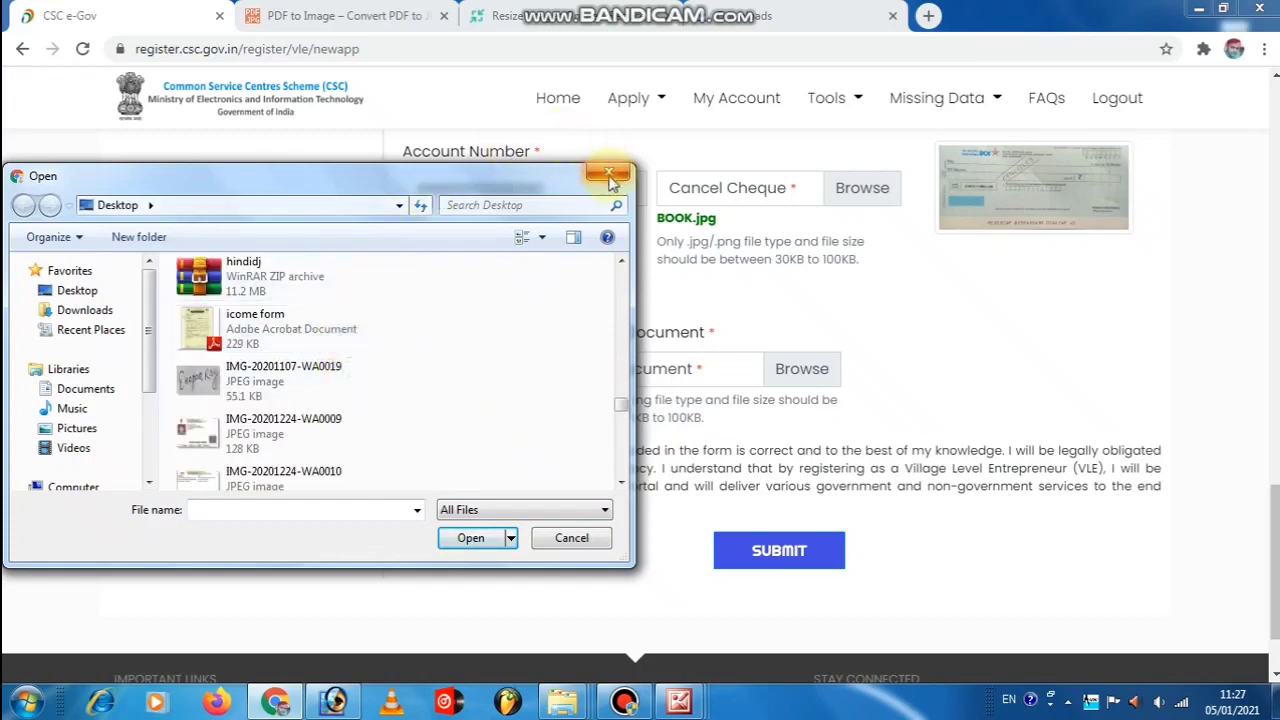
left_click(610, 178)
left_click(757, 383)
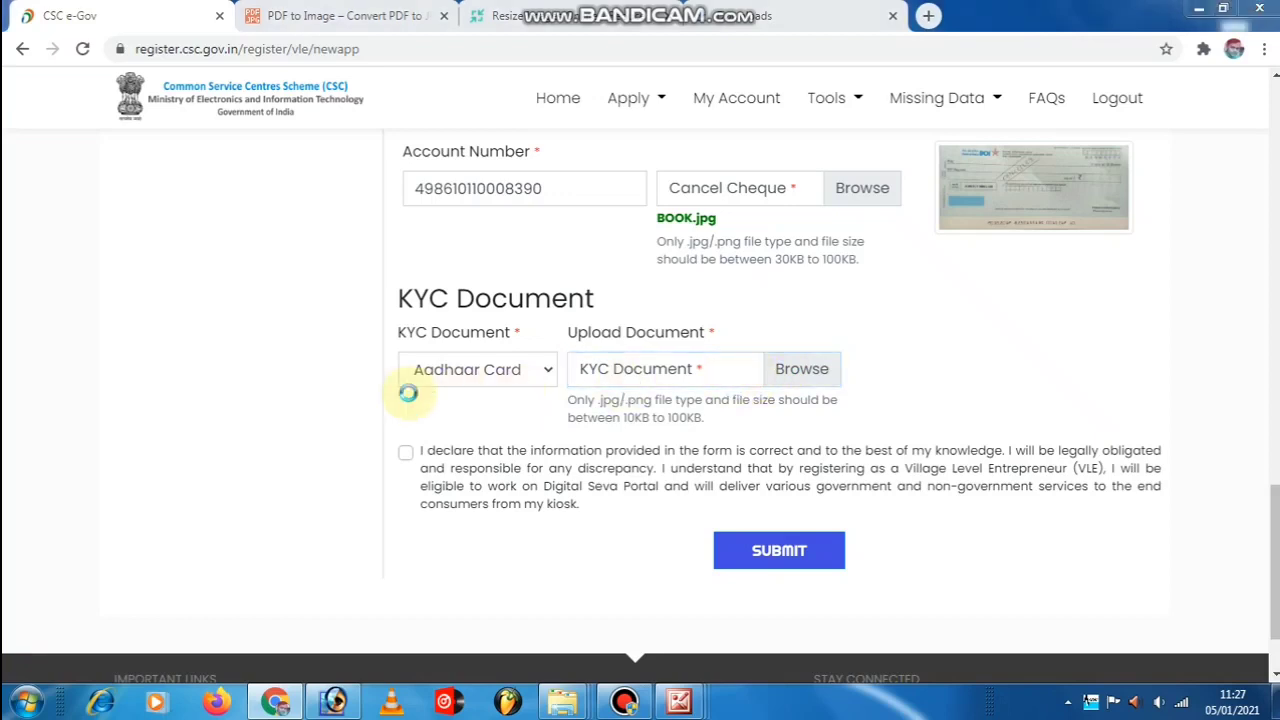
scroll(380, 366, "down", 3)
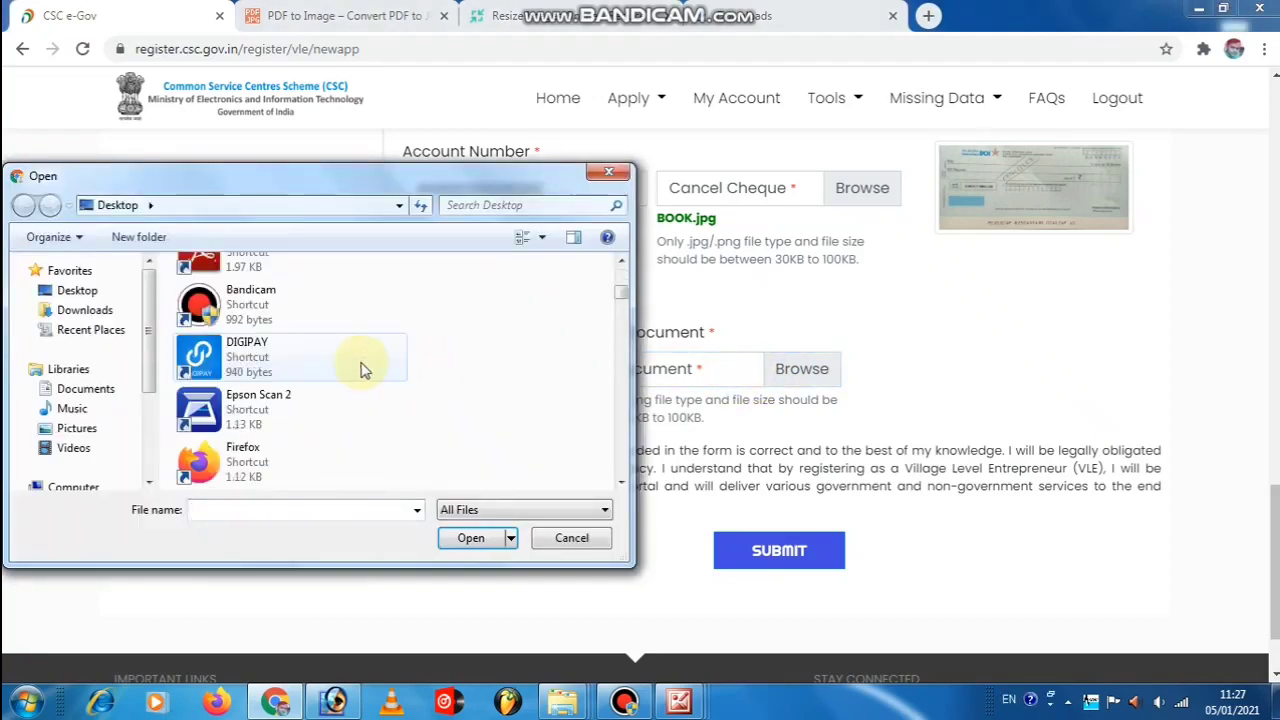
scroll(325, 368, "down", 10)
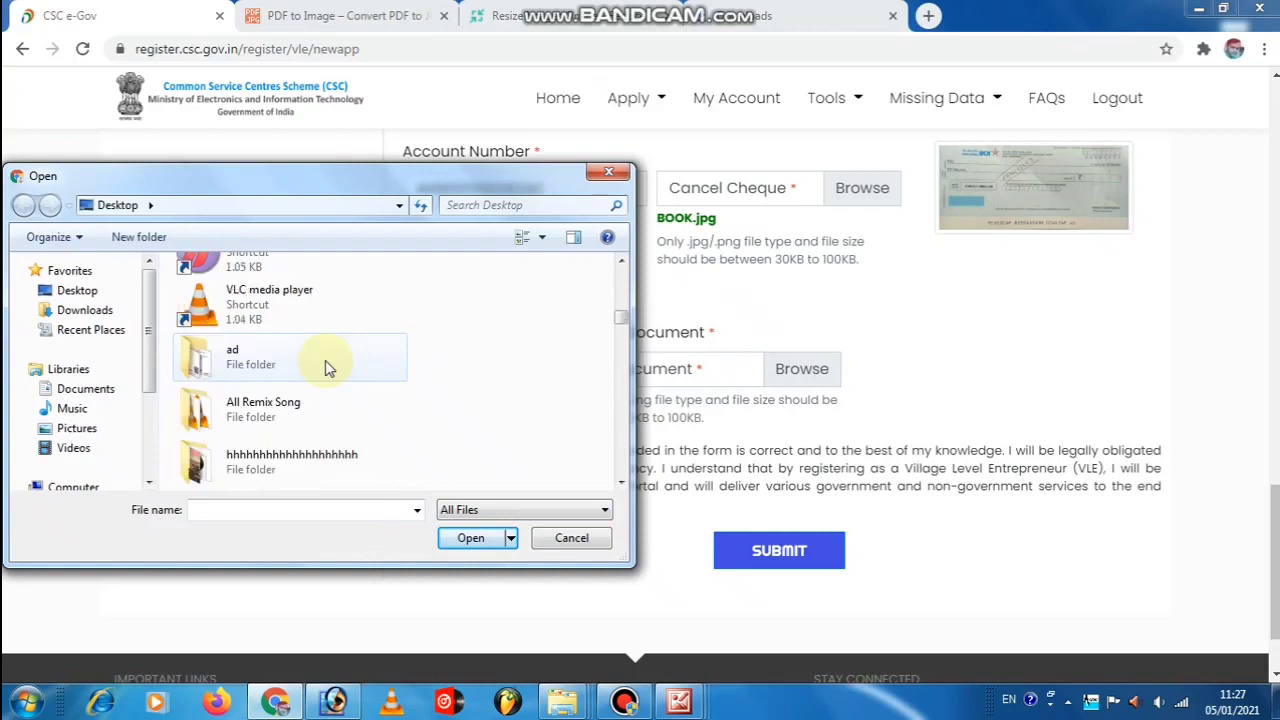
scroll(325, 368, "down", 6)
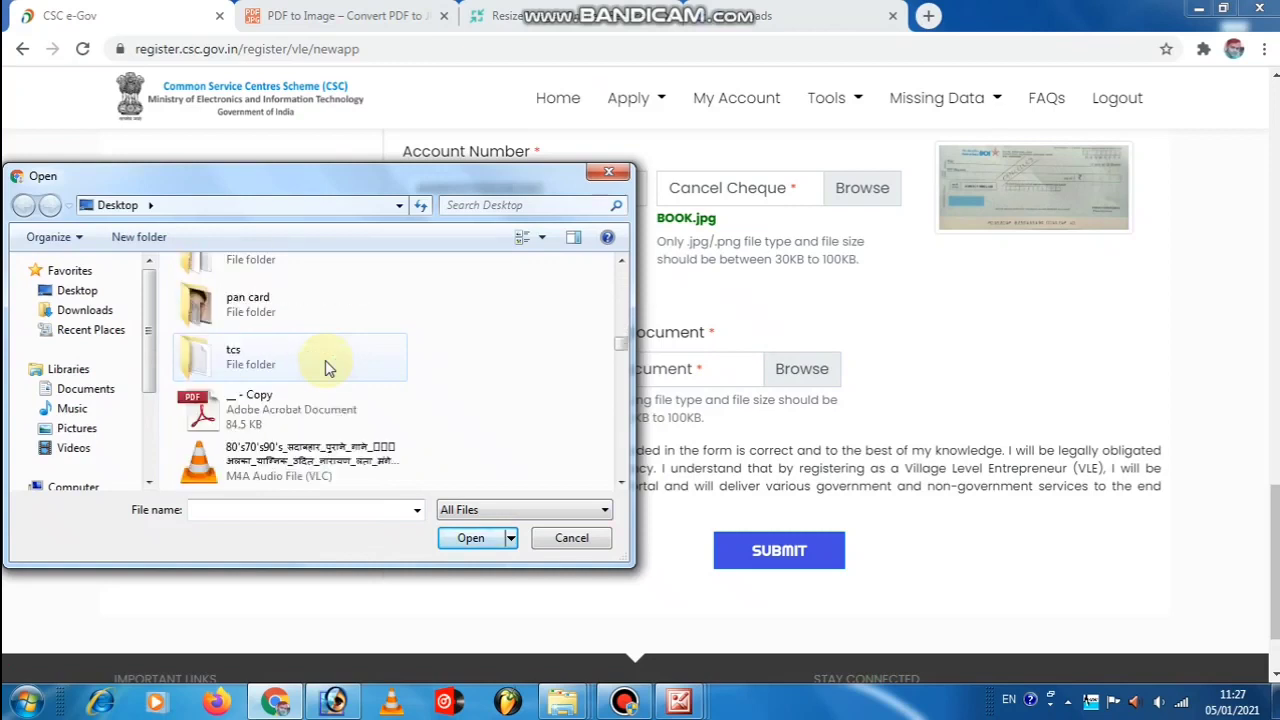
double_click(325, 368)
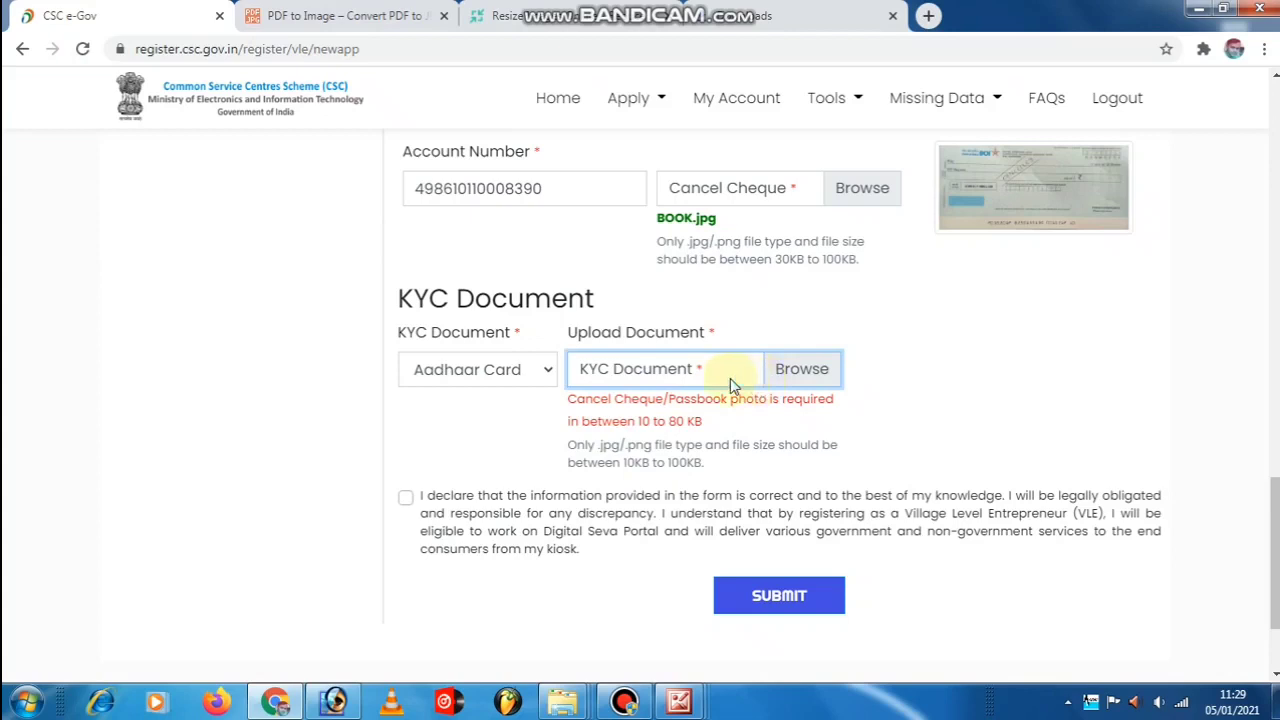
Upload AR1.jpg as the KYC document and tick the declaration checkbox.
left_click(578, 355)
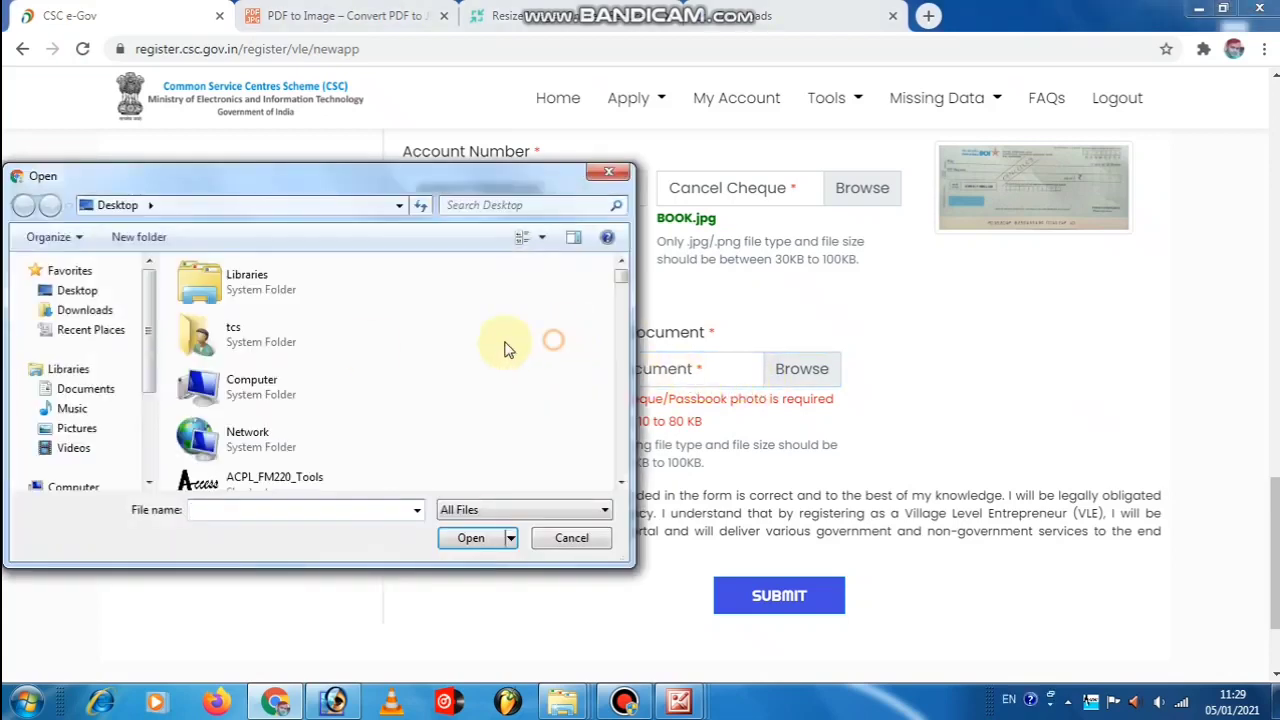
scroll(366, 350, "down", 6)
scroll(265, 364, "down", 3)
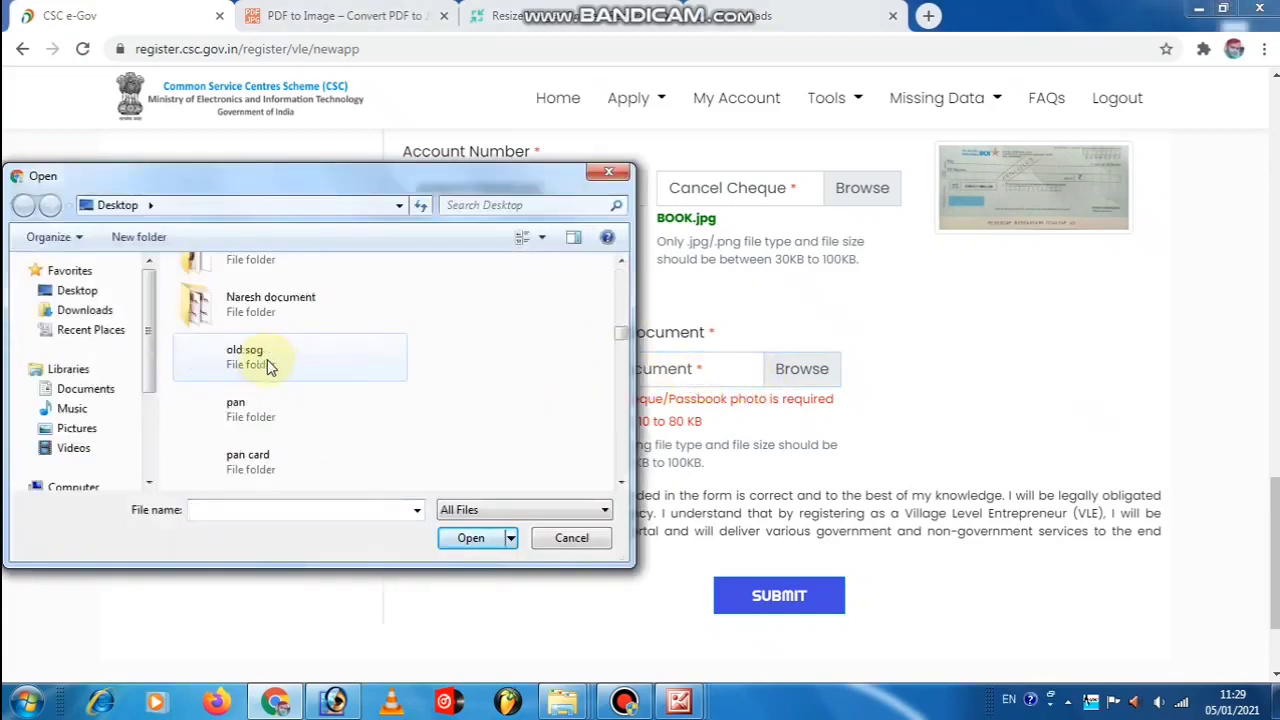
scroll(267, 364, "down", 9)
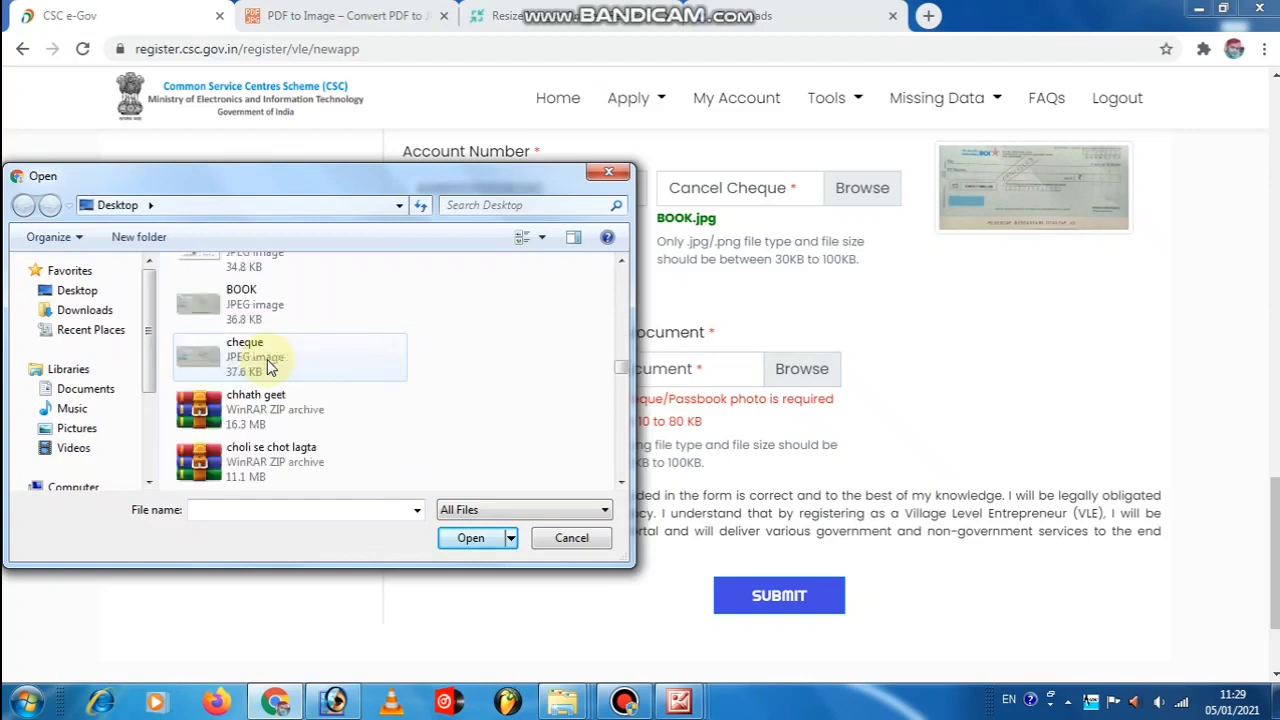
scroll(267, 362, "up", 2)
double_click(265, 366)
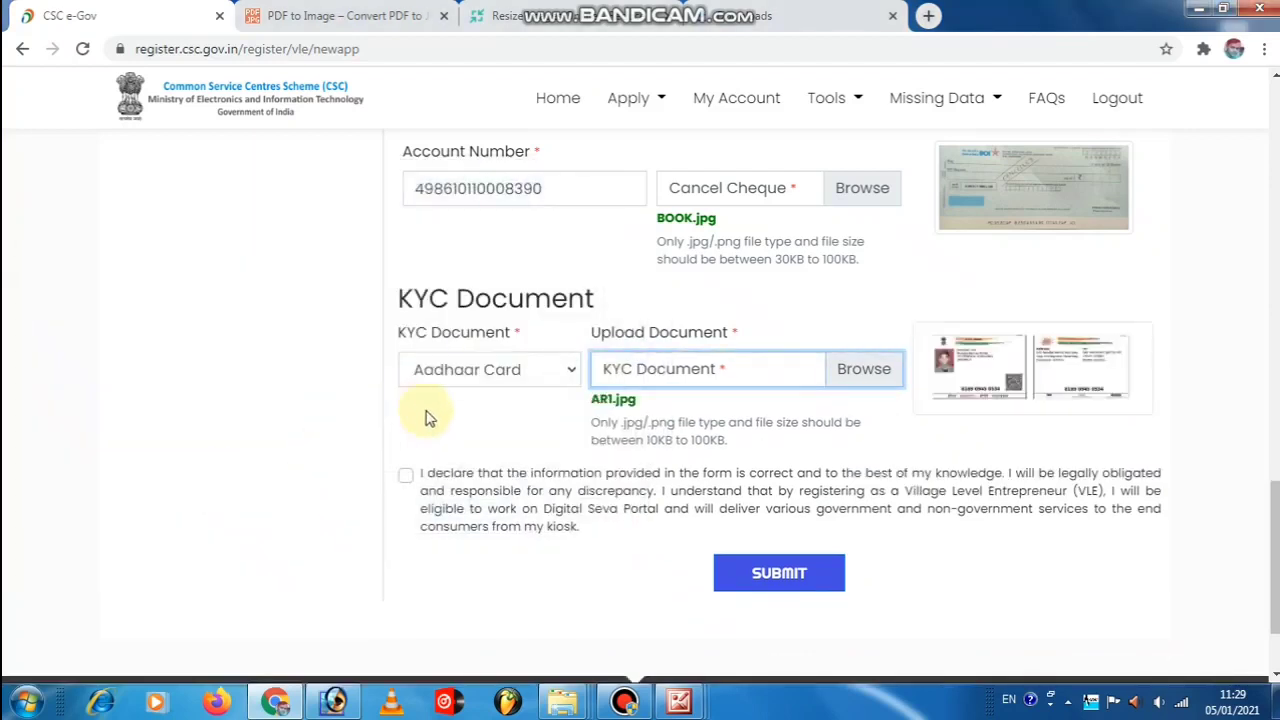
left_click(405, 475)
Submit the form, correct the too-short Post office to NAGI PANCHAYAT, then submit again.
left_click(781, 572)
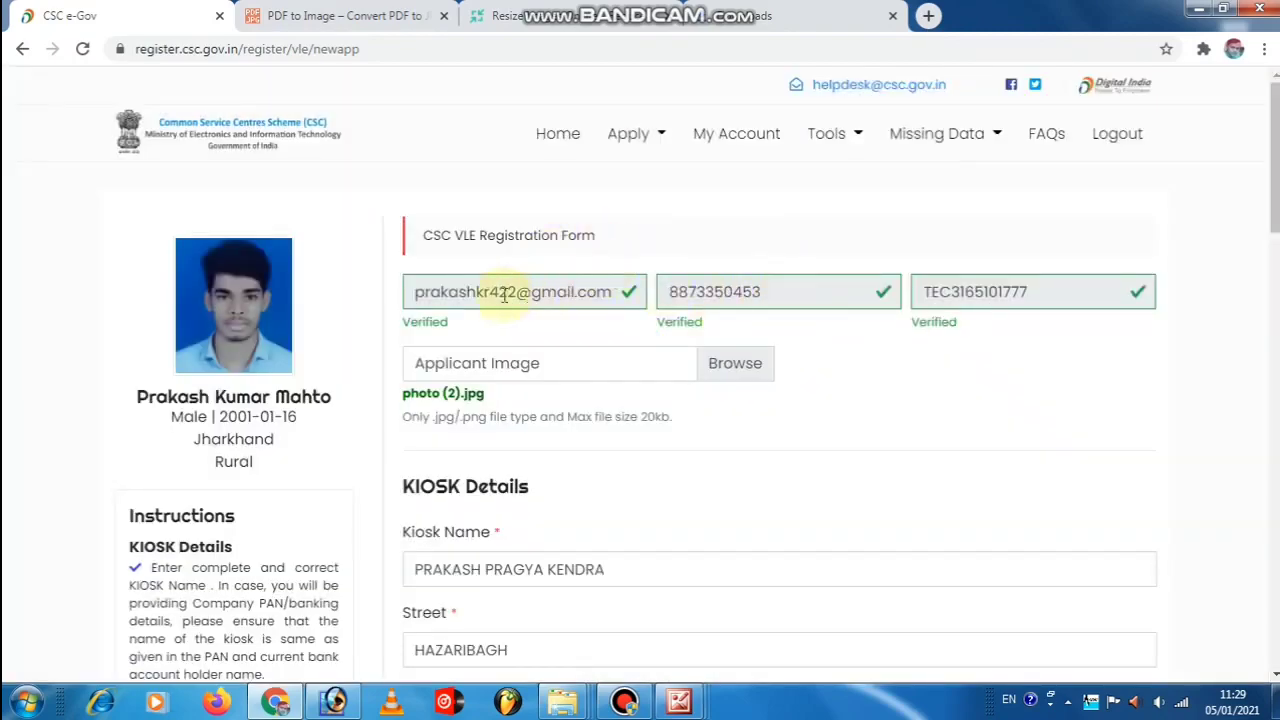
scroll(443, 289, "down", 6)
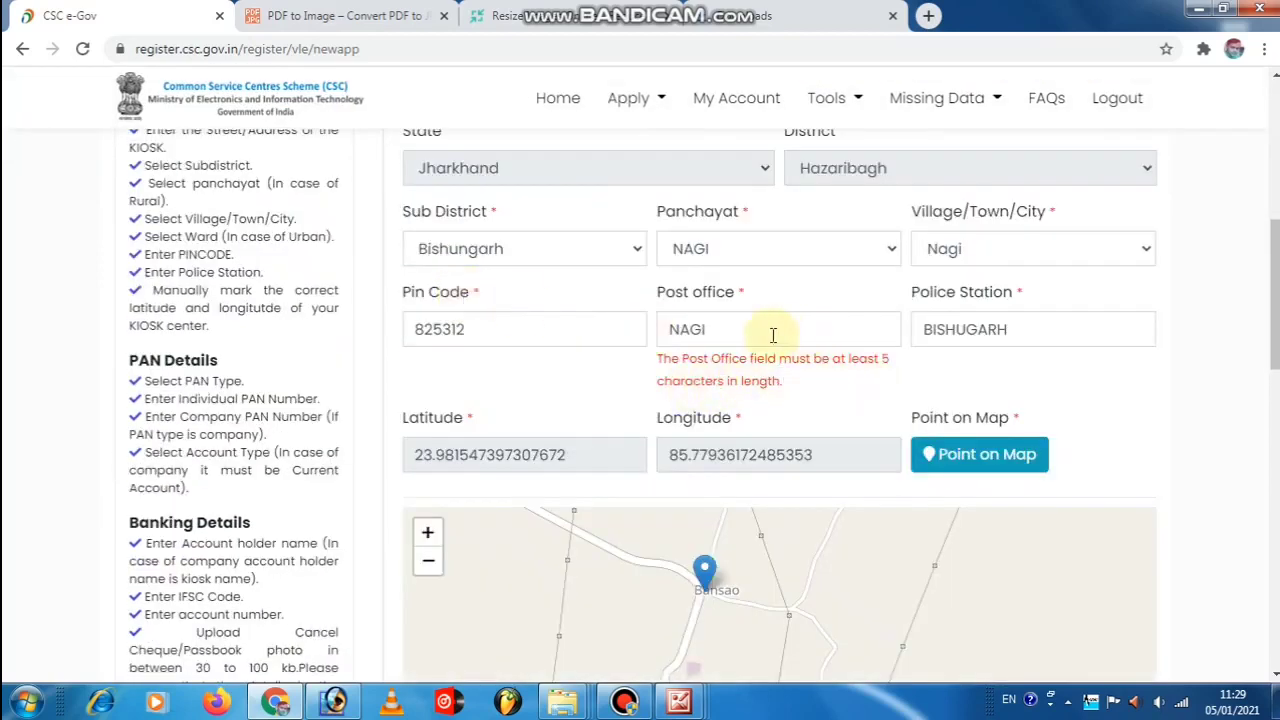
left_click(737, 334)
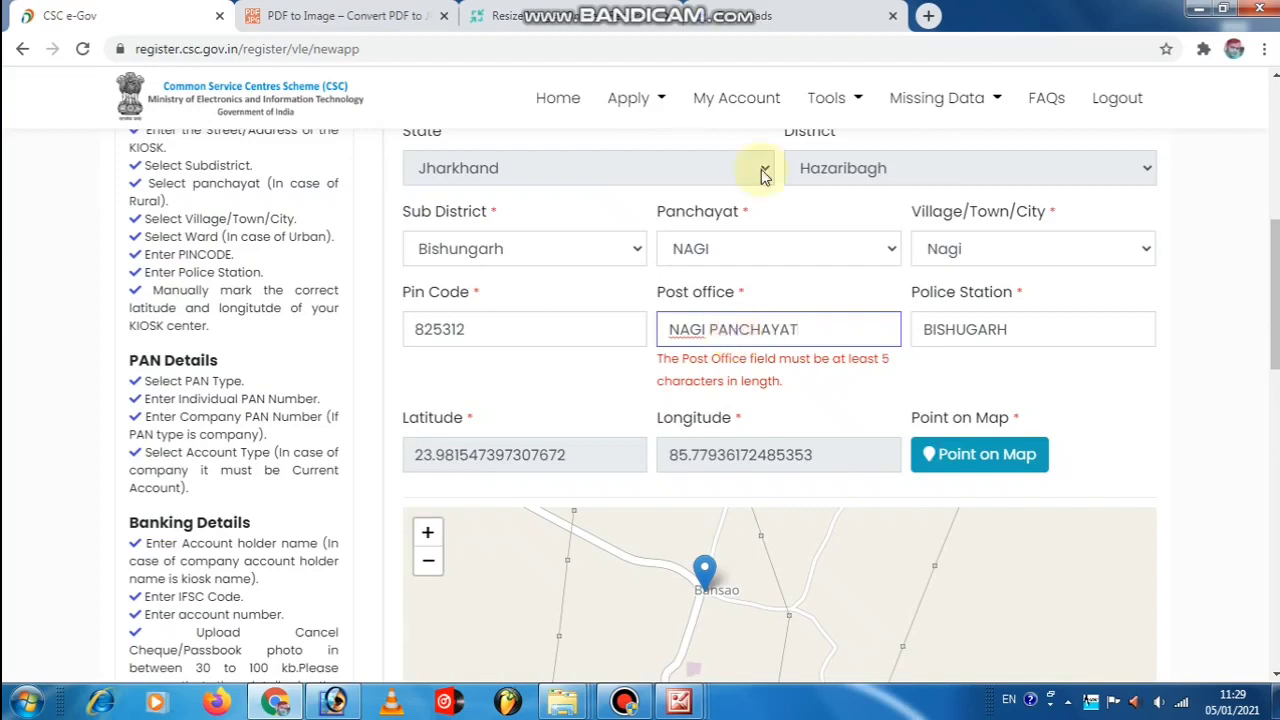
scroll(761, 169, "down", 15)
left_click(784, 442)
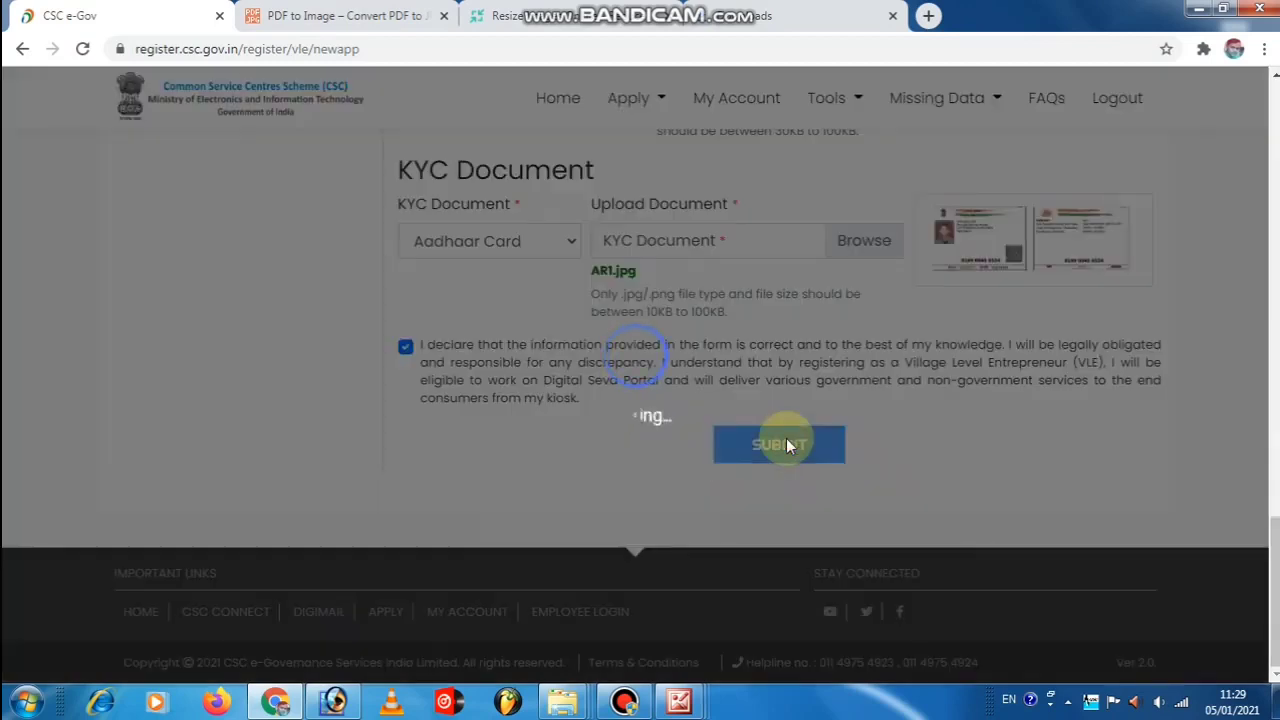
scroll(786, 438, "up", 8)
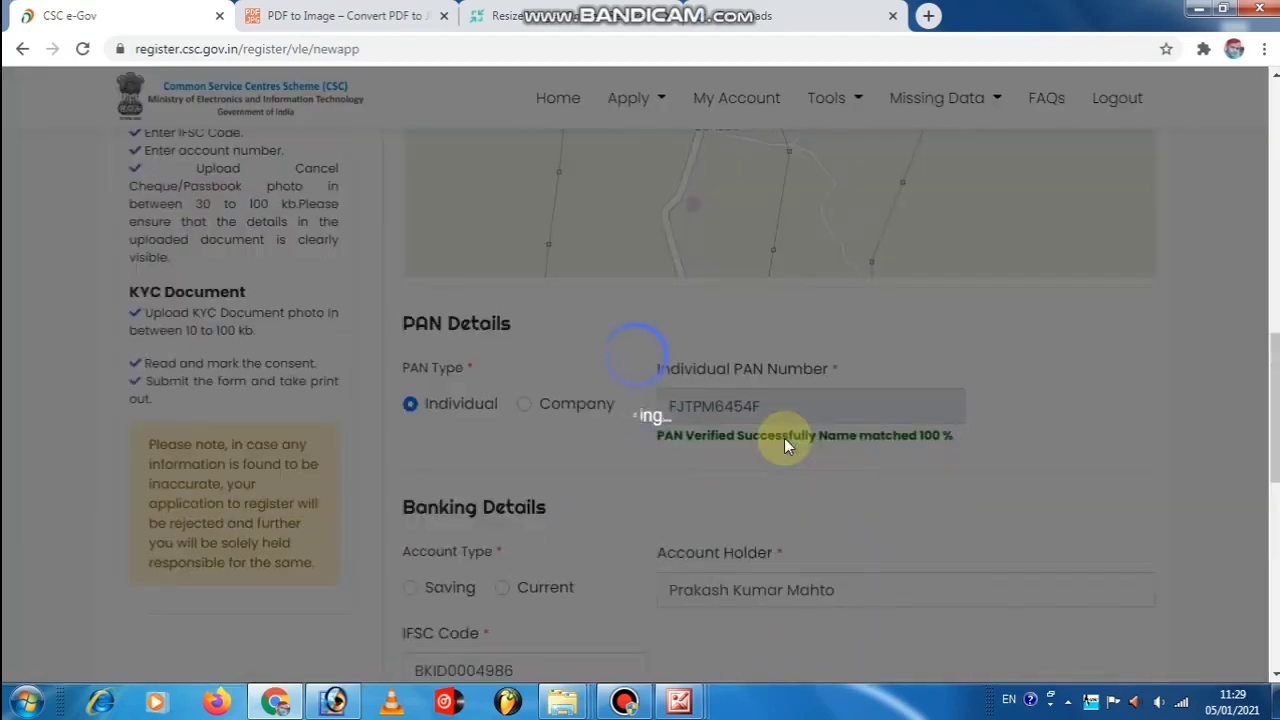
scroll(784, 445, "up", 10)
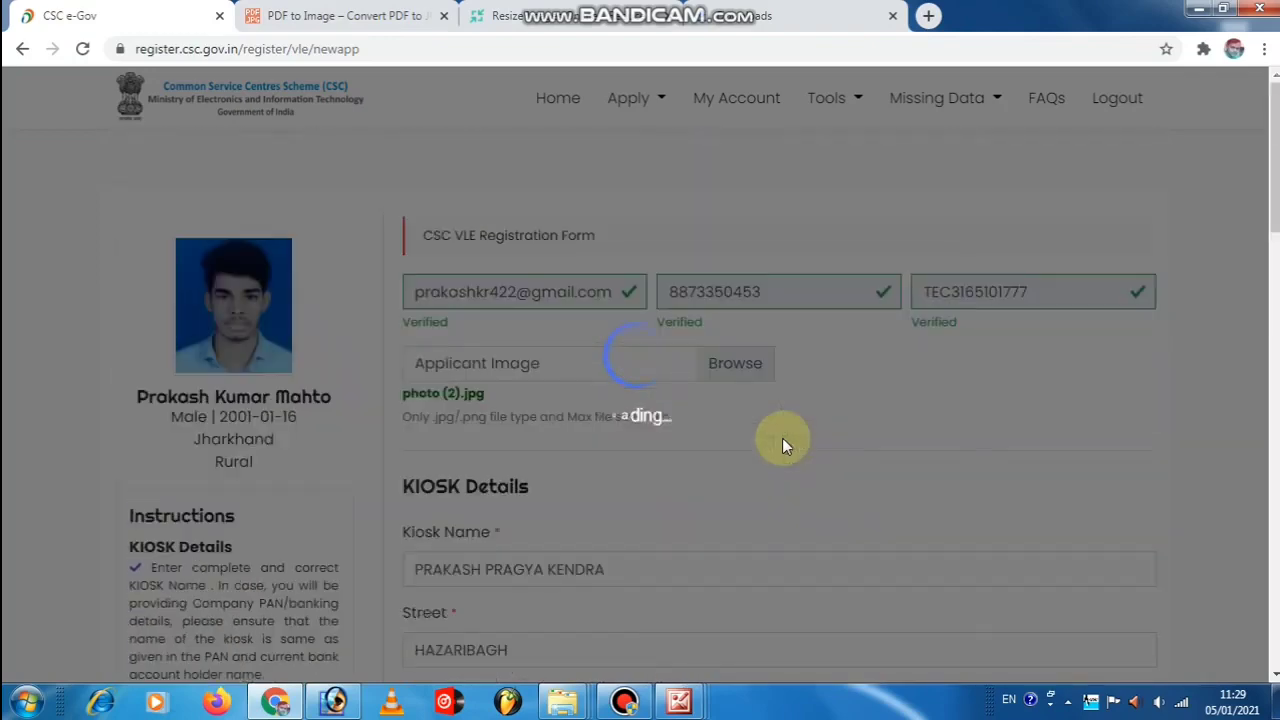
scroll(782, 438, "up", 1)
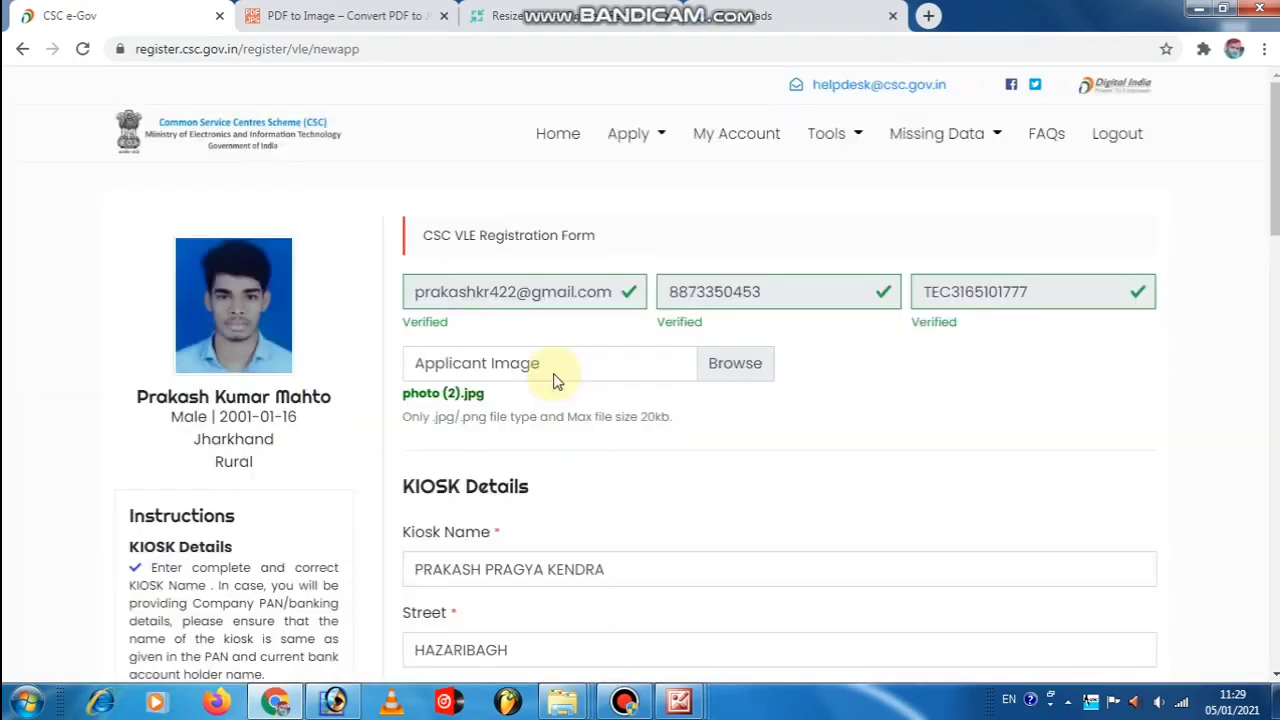
scroll(740, 330, "down", 10)
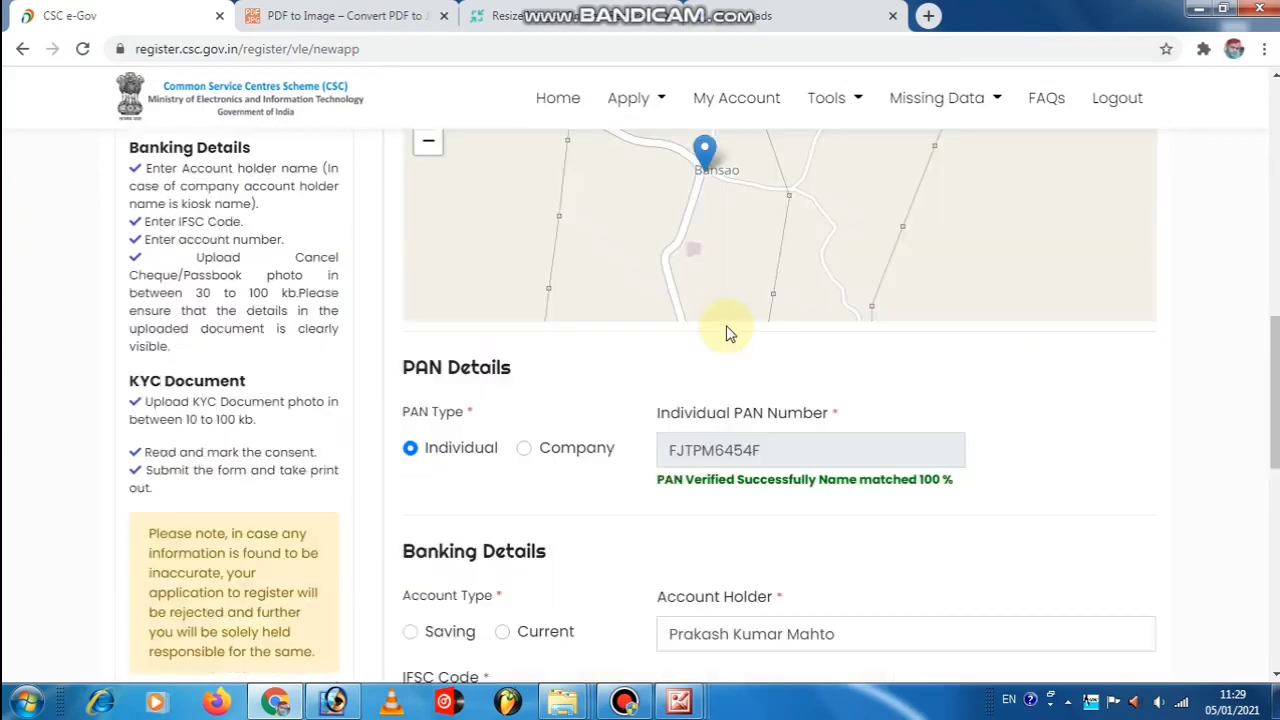
scroll(729, 333, "down", 10)
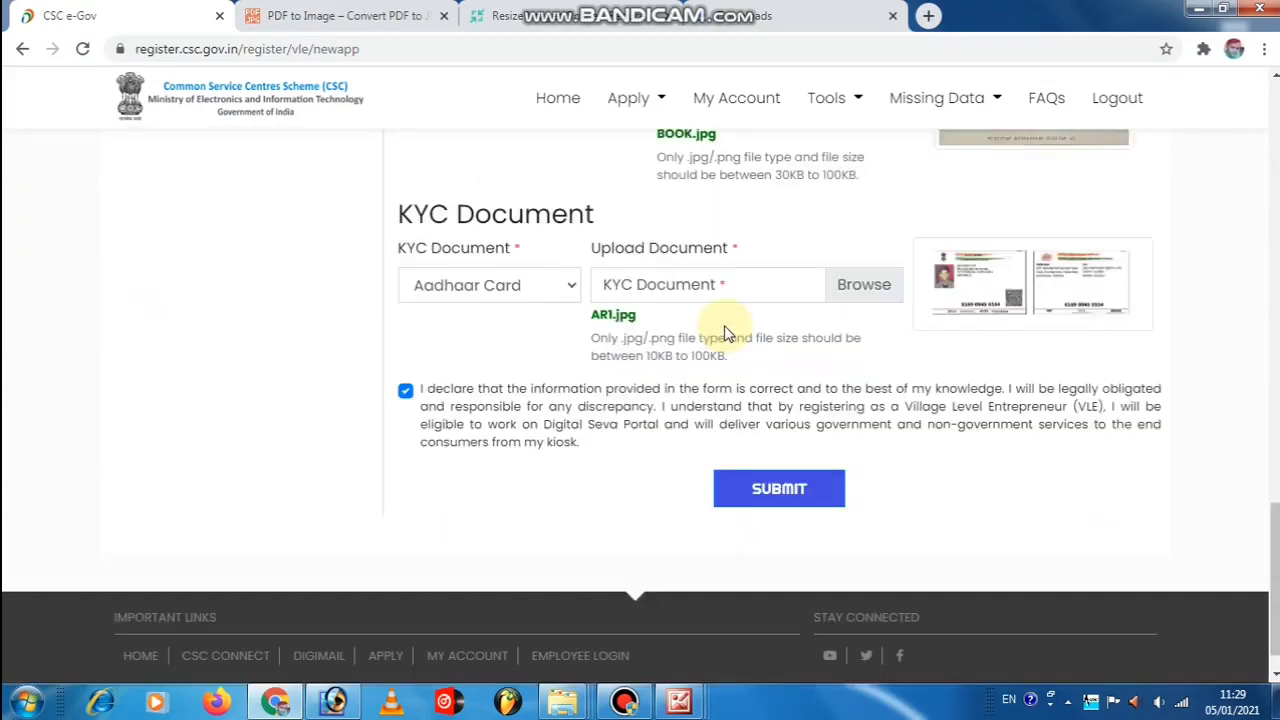
scroll(707, 335, "down", 1)
scroll(690, 334, "up", 15)
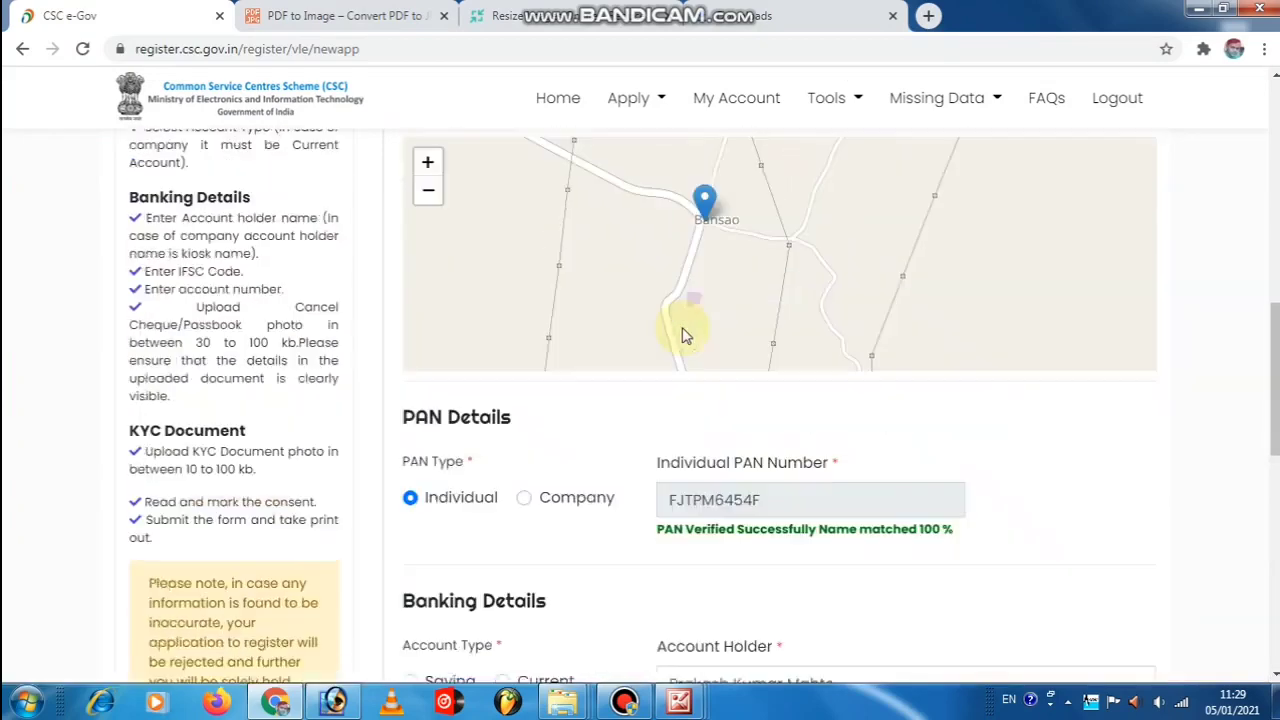
scroll(662, 332, "up", 5)
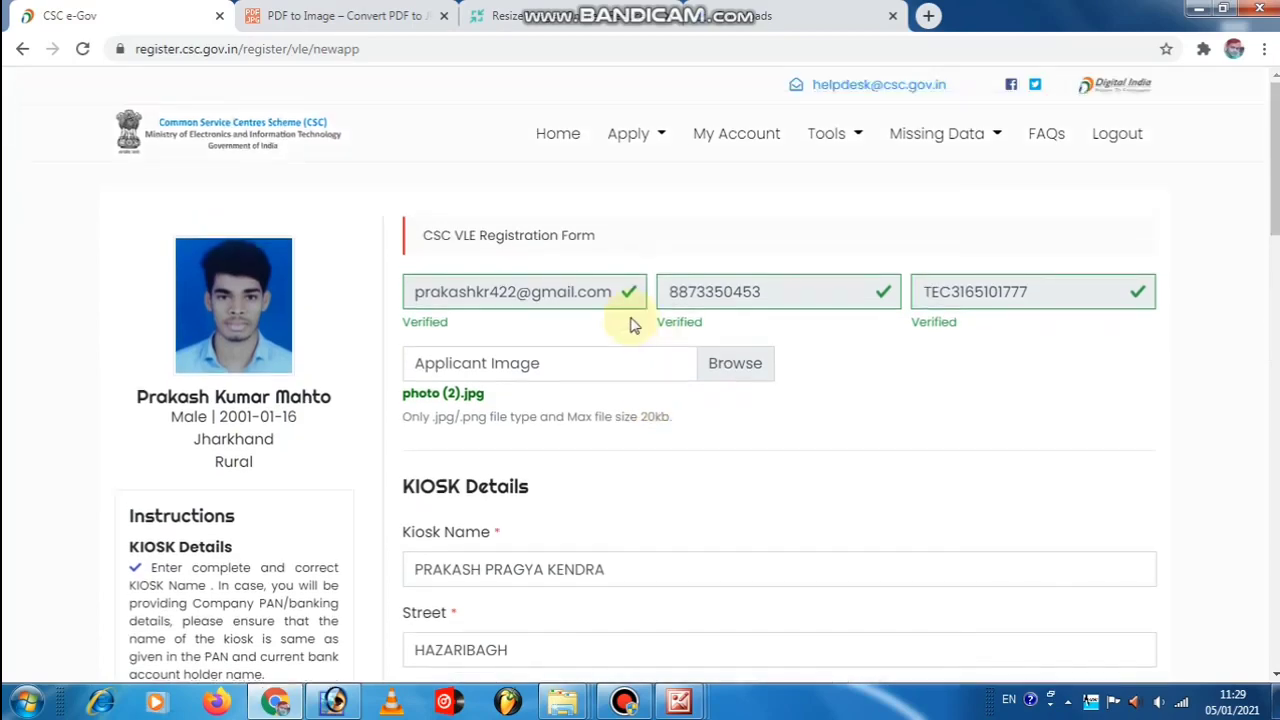
scroll(640, 325, "down", 10)
scroll(720, 238, "up", 2)
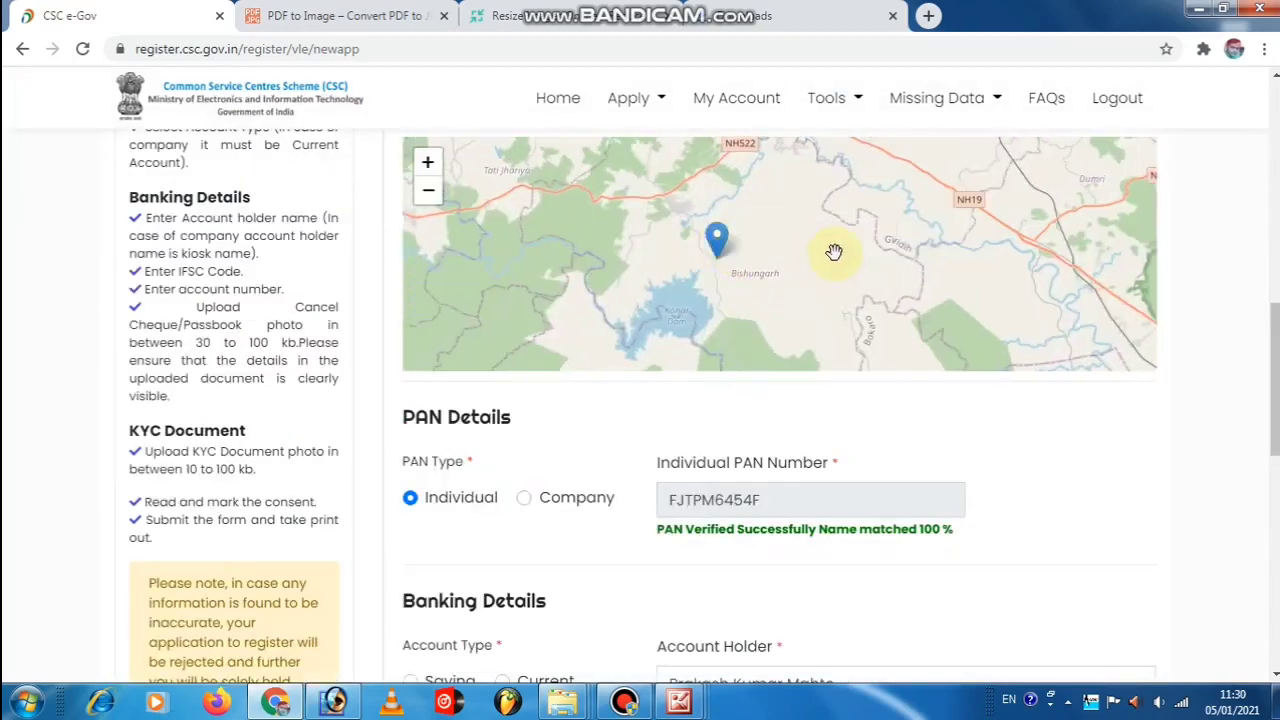
mouse_move(852, 254)
left_mouse_down()
mouse_move(734, 303)
mouse_move(680, 217)
mouse_move(687, 189)
mouse_move(811, 240)
mouse_move(795, 264)
left_mouse_up()
left_click_drag(640, 269, 743, 315)
Submit the registration form again and return to the location map.
left_click(779, 446)
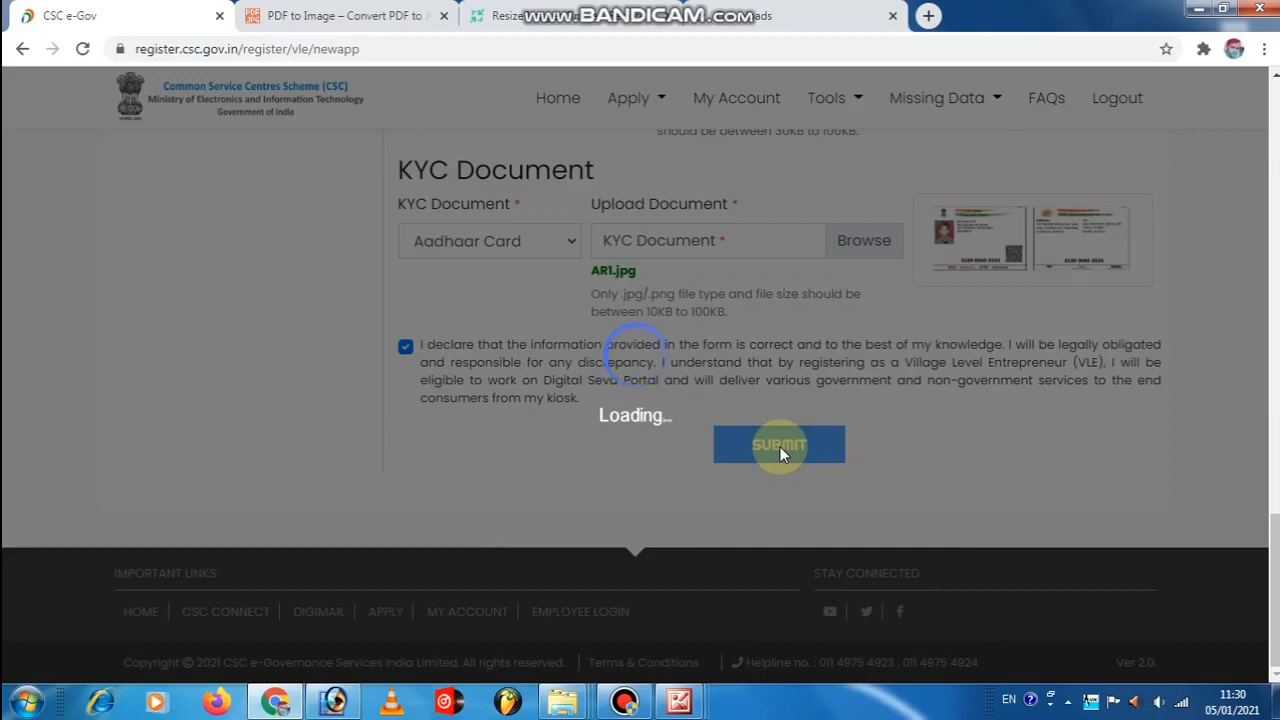
scroll(779, 446, "up", 2)
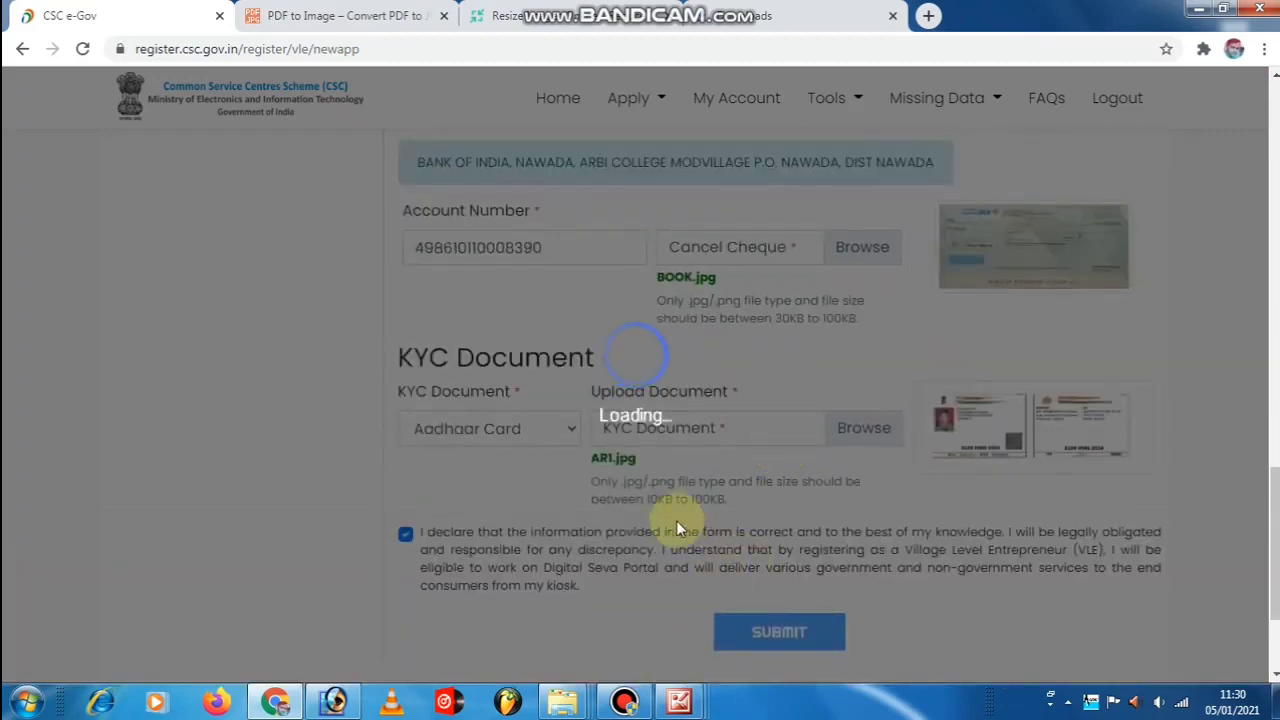
scroll(676, 520, "up", 3)
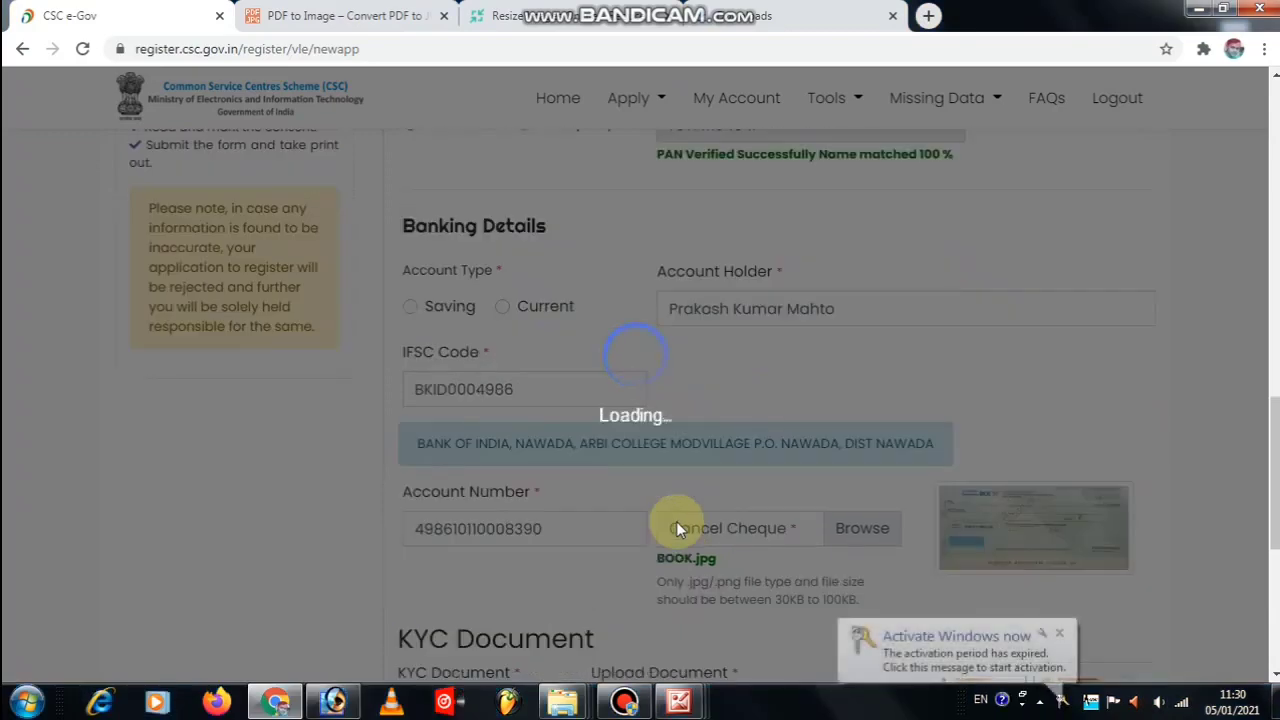
scroll(928, 290, "up", 10)
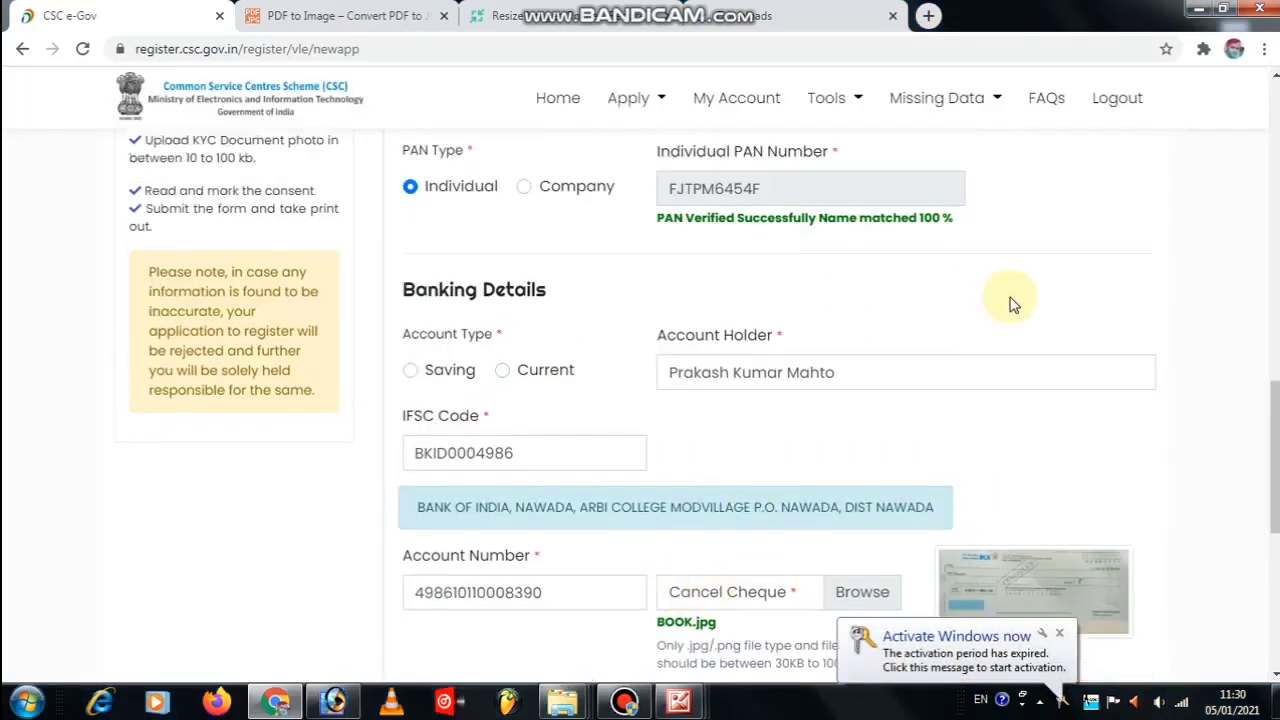
scroll(1200, 318, "up", 5)
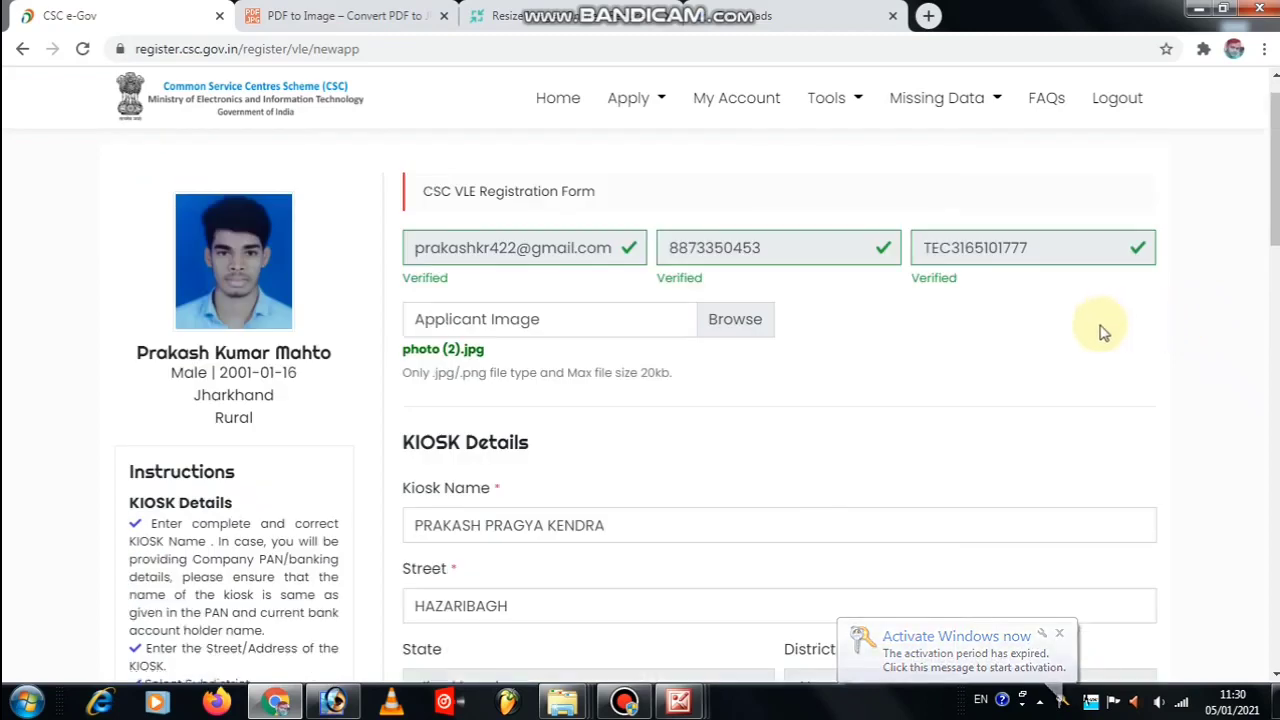
scroll(1100, 330, "down", 15)
scroll(726, 253, "up", 7)
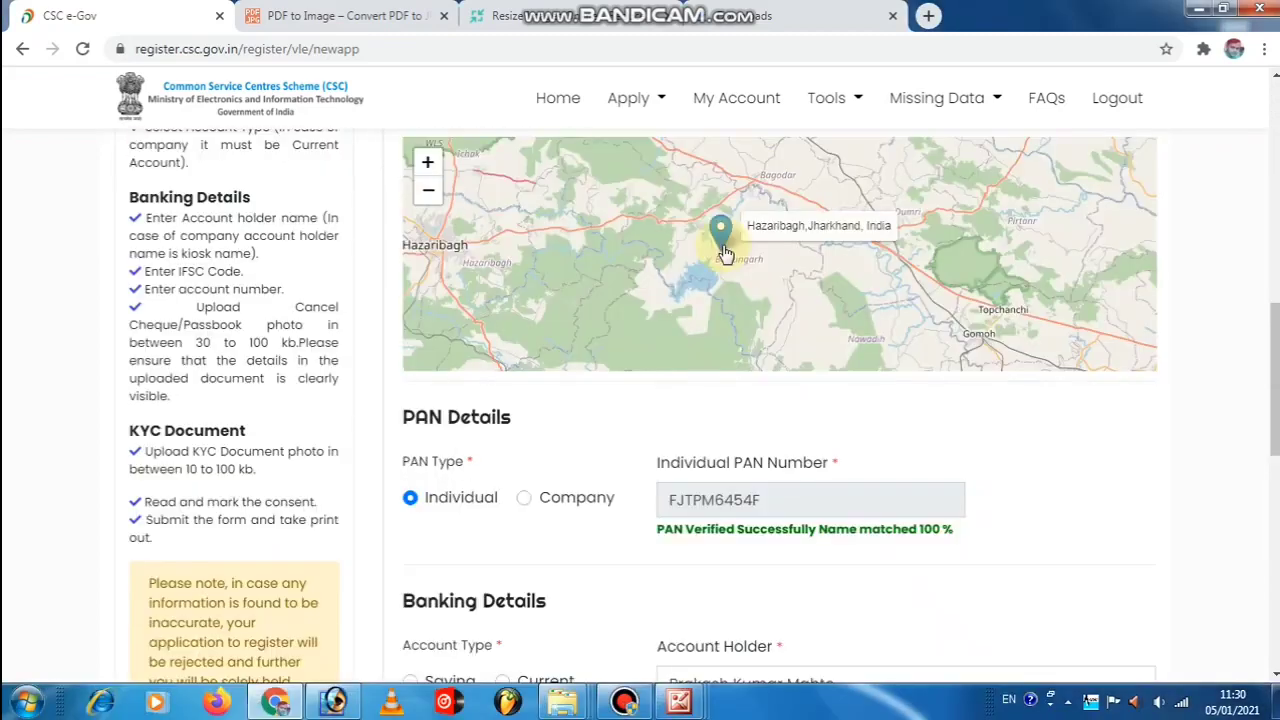
scroll(726, 253, "up", 2)
Move the kiosk marker near Bansao, past Bishungarh and Konar Dam, to update latitude and longitude.
mouse_move(853, 254)
left_mouse_down()
mouse_move(757, 306)
mouse_move(691, 240)
mouse_move(685, 192)
mouse_move(803, 189)
mouse_move(790, 268)
left_mouse_up()
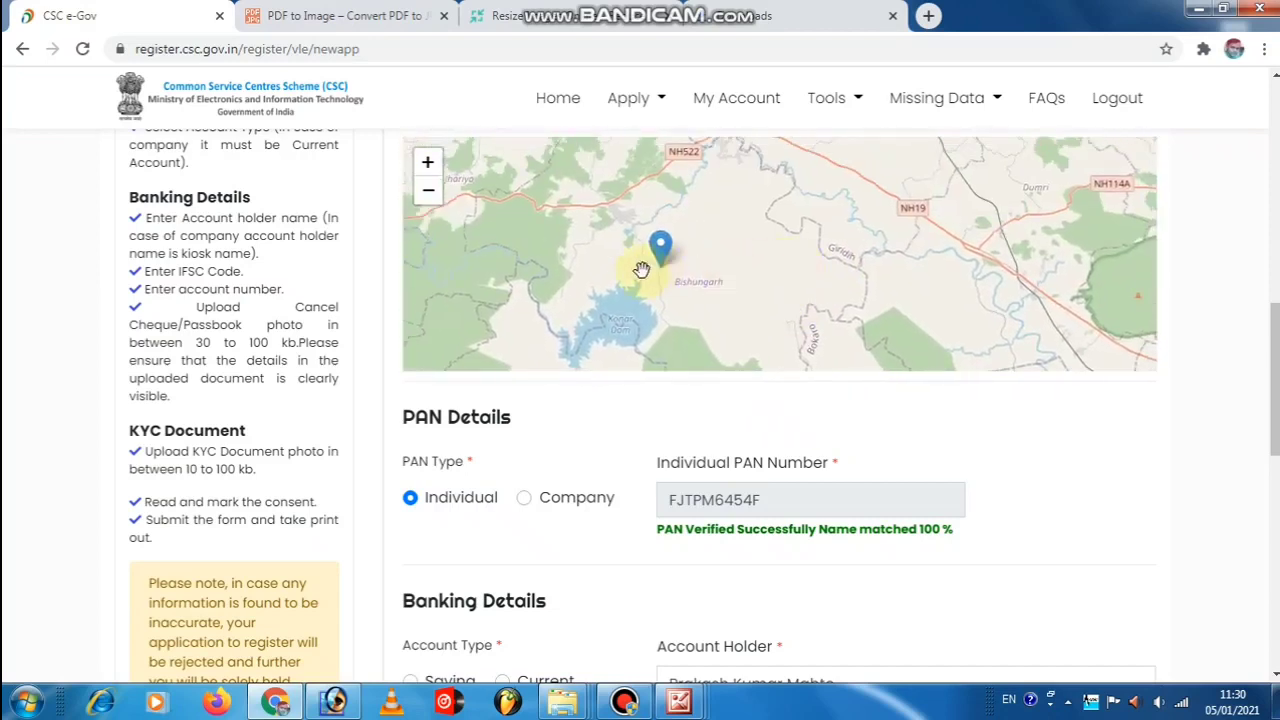
mouse_move(641, 270)
left_mouse_down()
mouse_move(680, 282)
mouse_move(722, 335)
mouse_move(748, 320)
mouse_move(774, 206)
mouse_move(749, 200)
mouse_move(740, 215)
left_mouse_up()
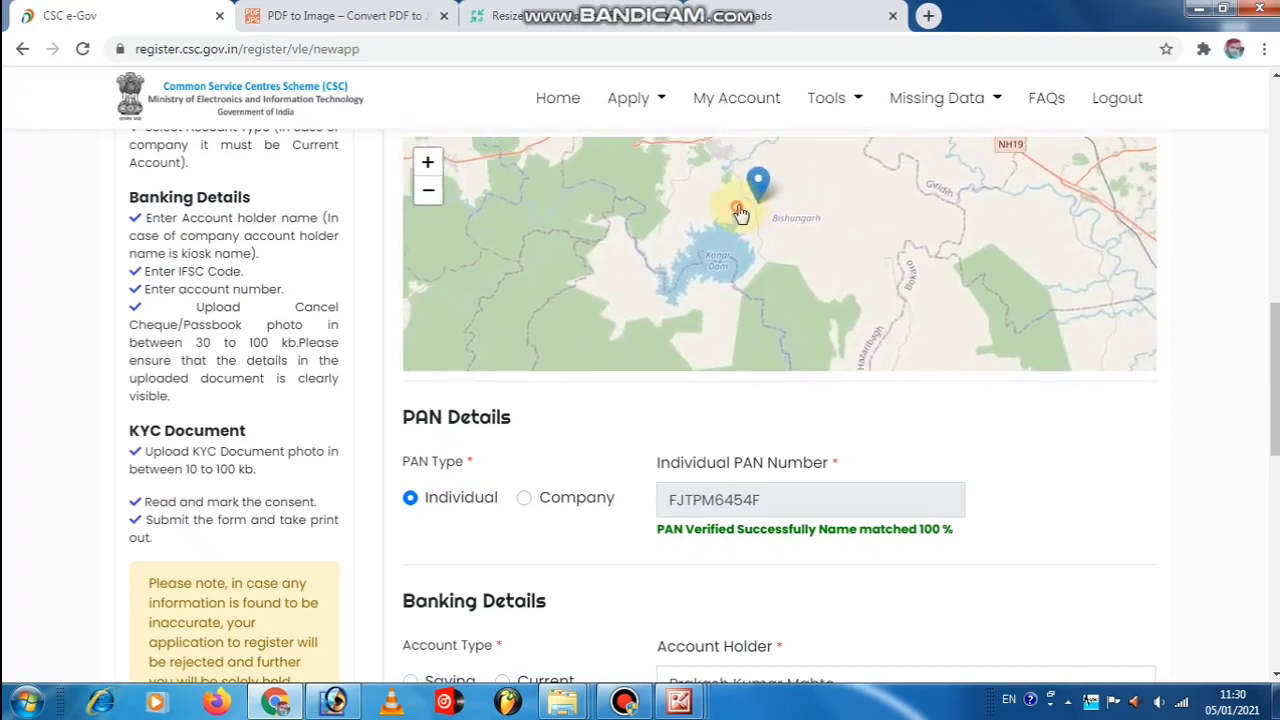
double_click(752, 201)
left_click(770, 208)
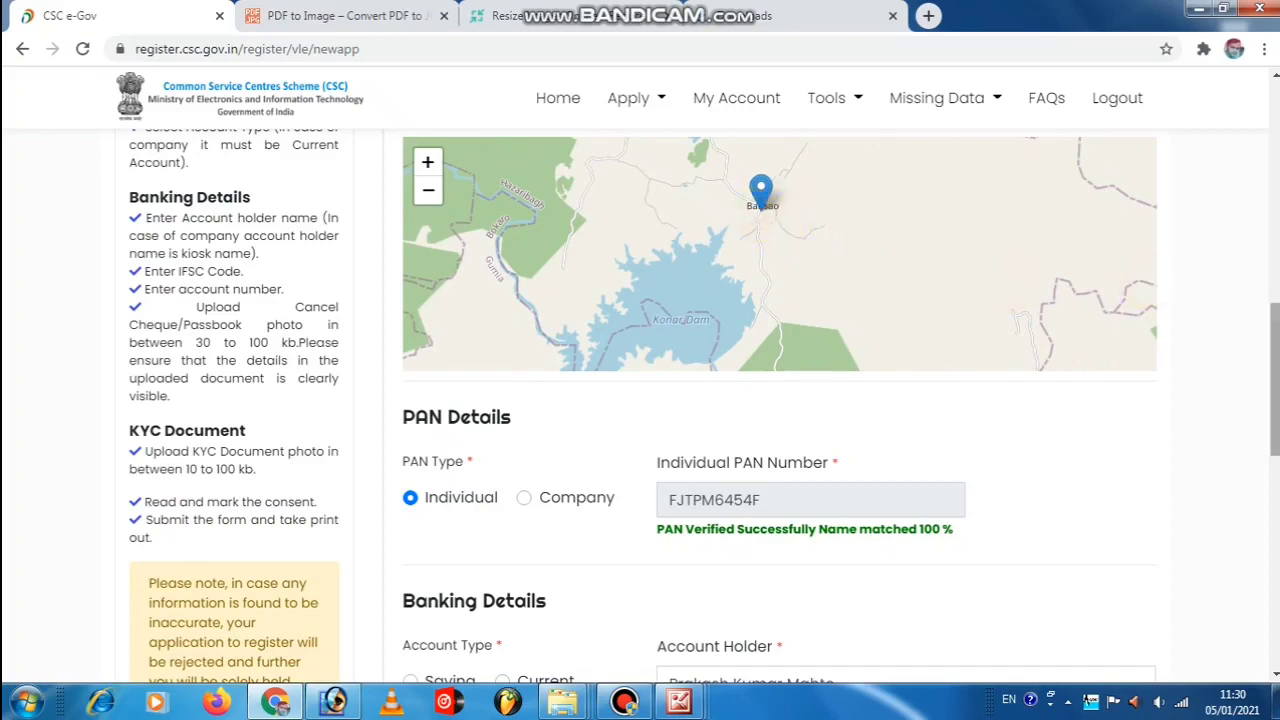
Submit the registration form with the new kiosk location.
scroll(1197, 266, "down", 10)
left_click(779, 446)
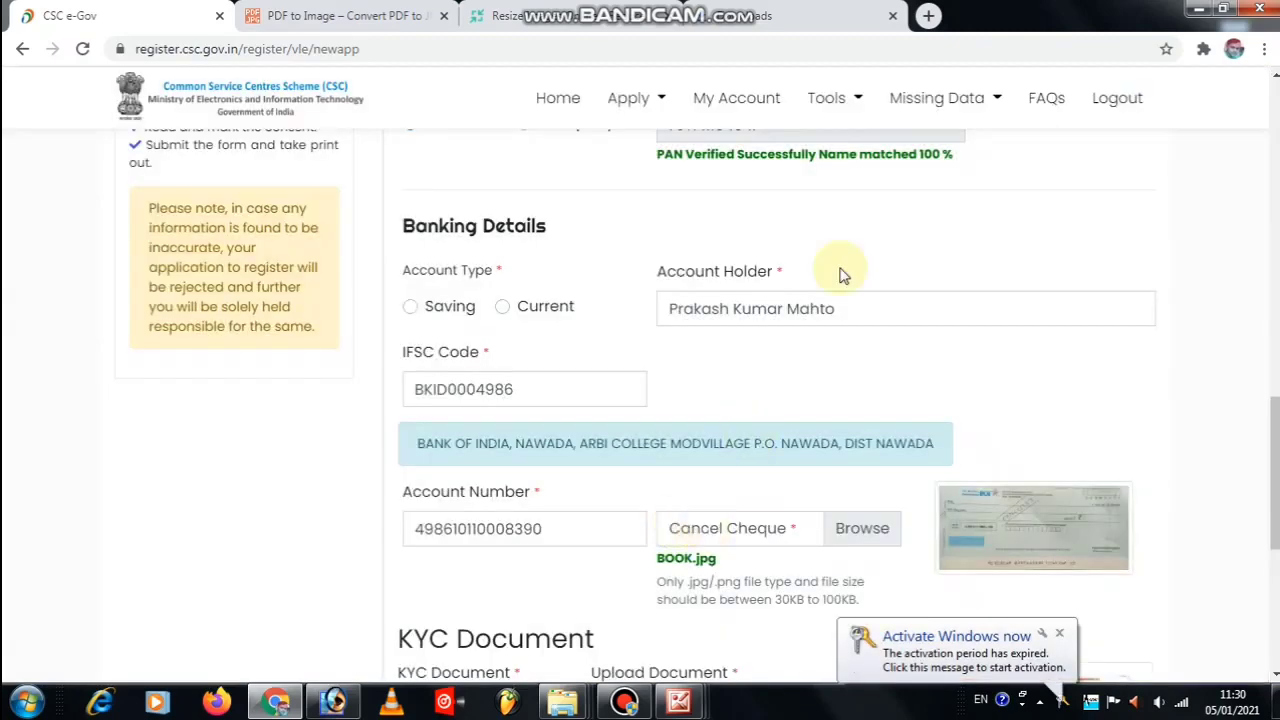
scroll(1040, 305, "up", 2)
scroll(1047, 307, "up", 10)
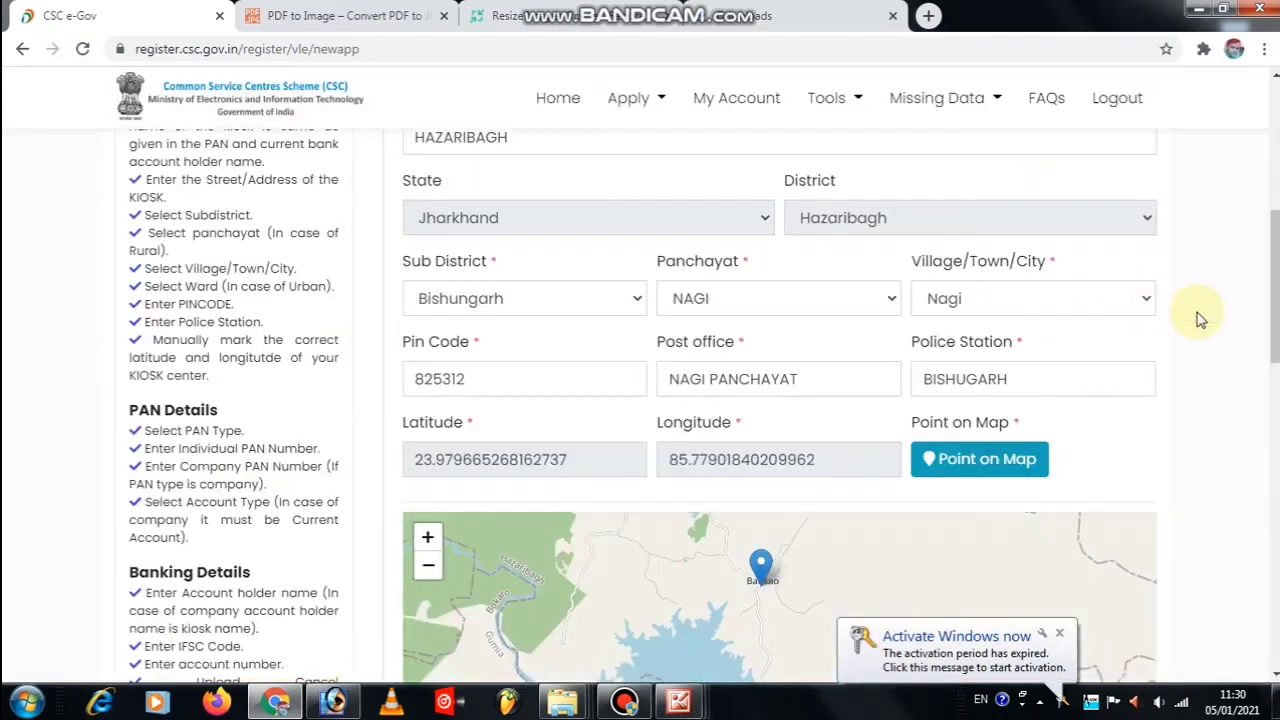